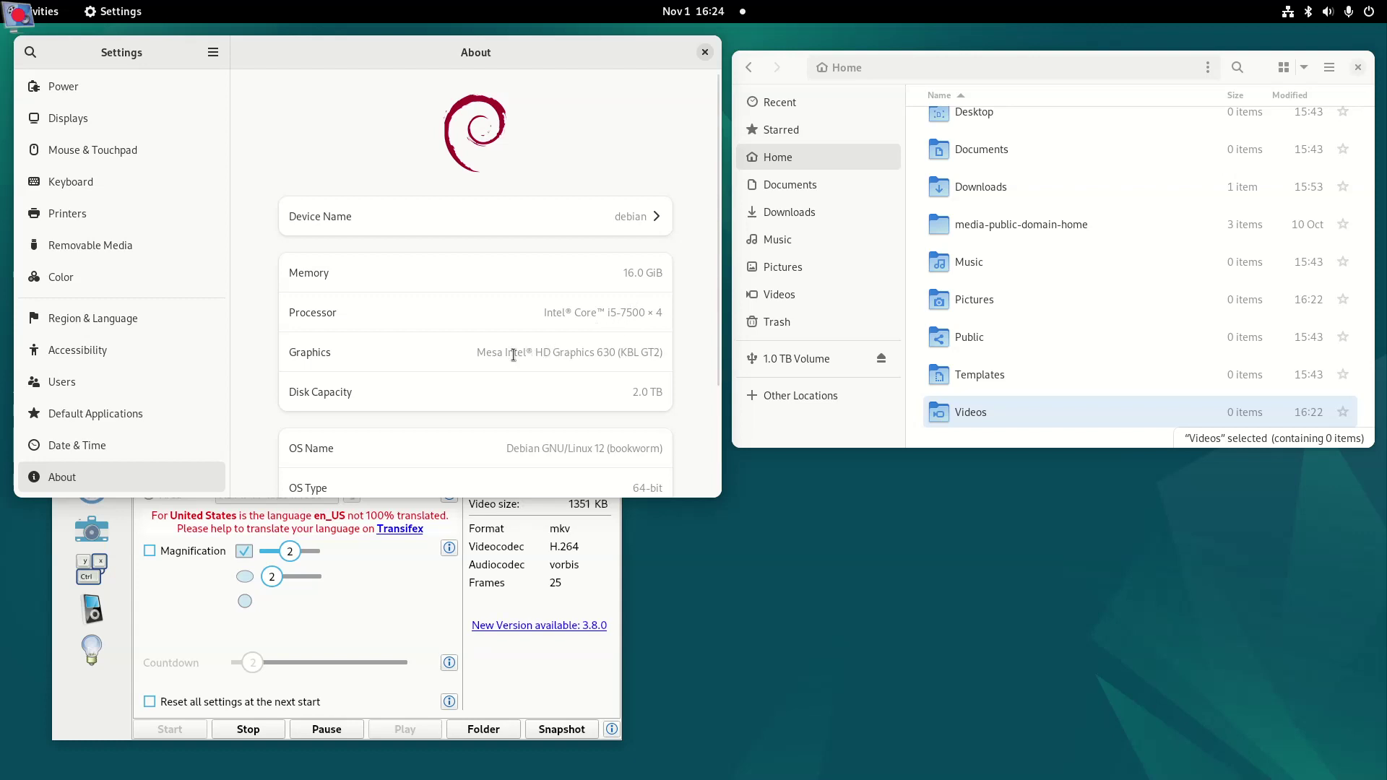
- Select the graphics chip name on the About page and scroll through all hardware and OS rows
{"action": "left_click_drag", "start_coordinate": [506, 352], "coordinate": [661, 357]}
{"action": "left_click", "coordinate": [643, 345]}
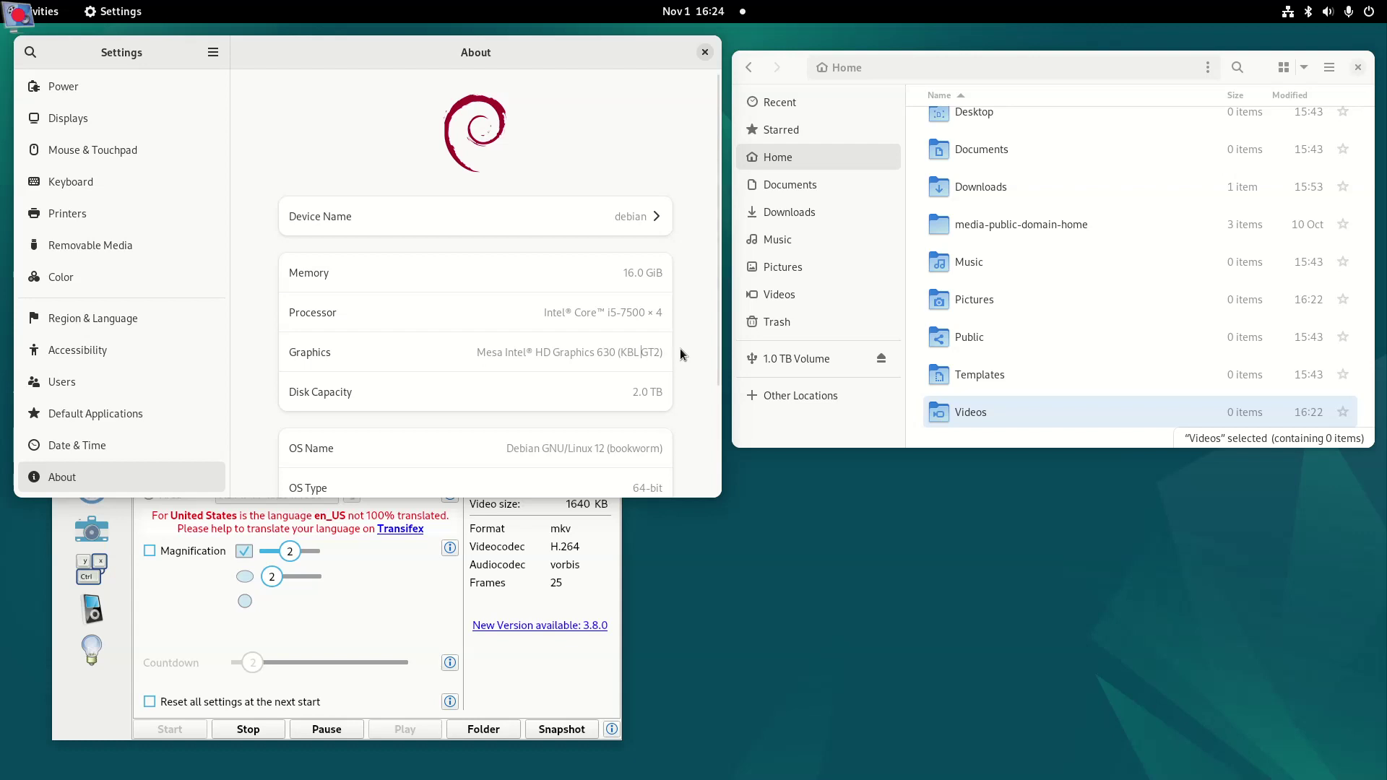
{"action": "scroll", "coordinate": [680, 349], "scroll_direction": "down", "scroll_amount": 4}
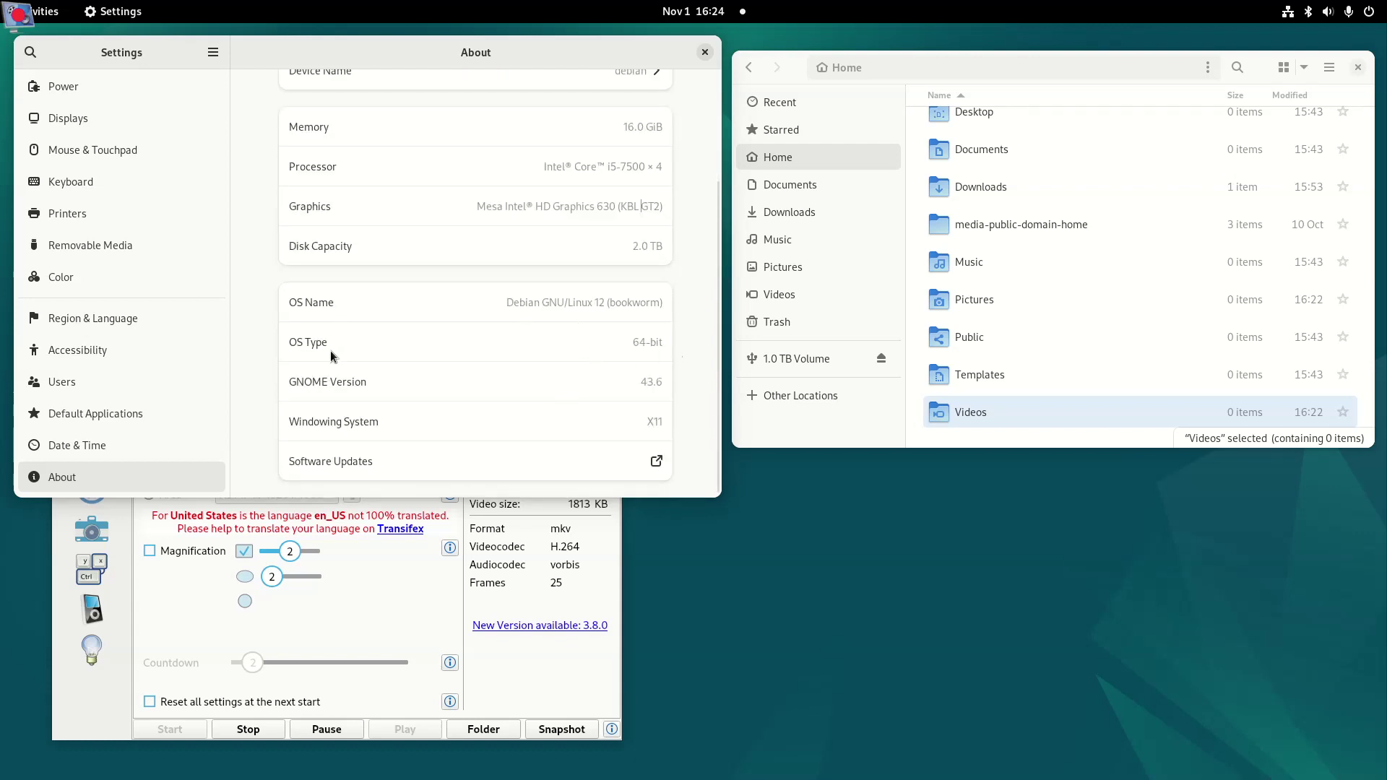
{"action": "scroll", "coordinate": [331, 350], "scroll_direction": "up", "scroll_amount": 4}
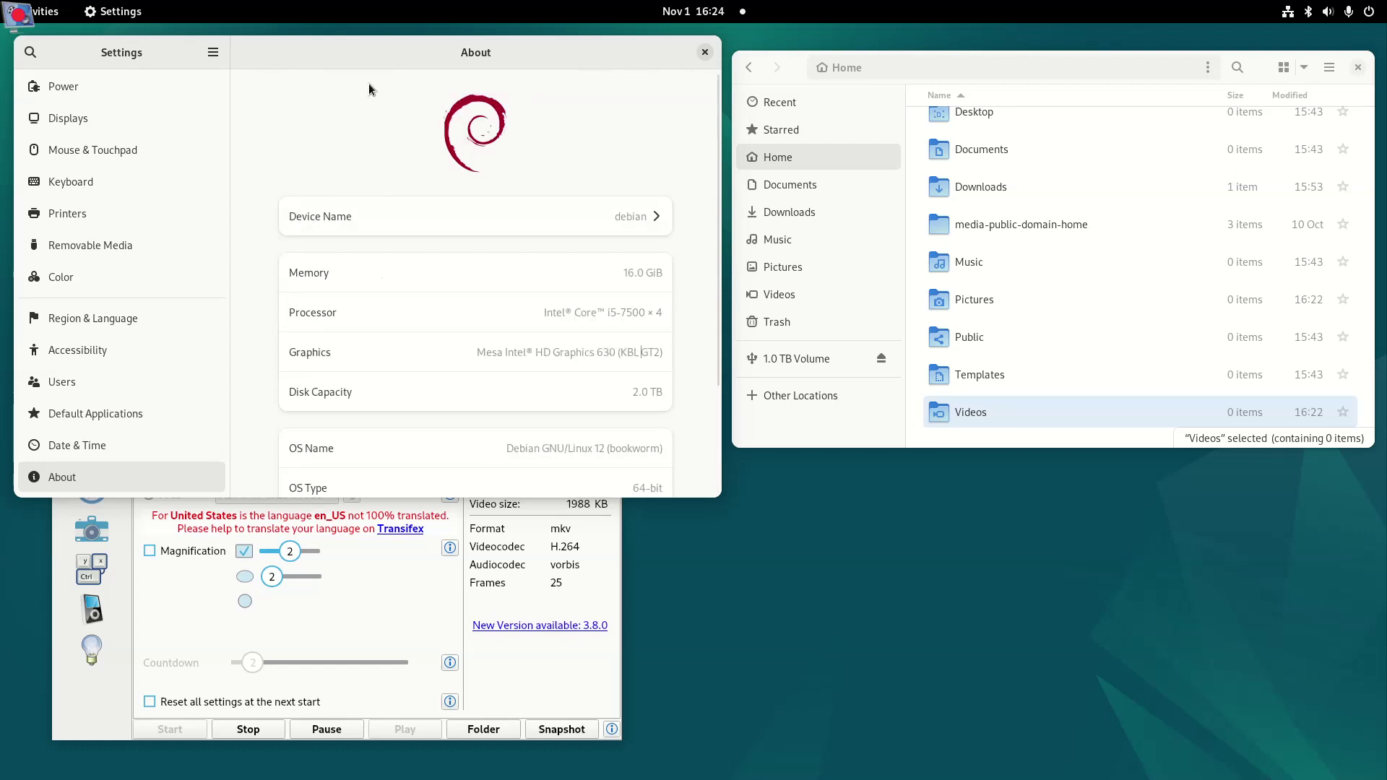
- Close Settings, return Files to the Home folder, and launch Firefox from the dock
{"action": "left_click", "coordinate": [705, 54]}
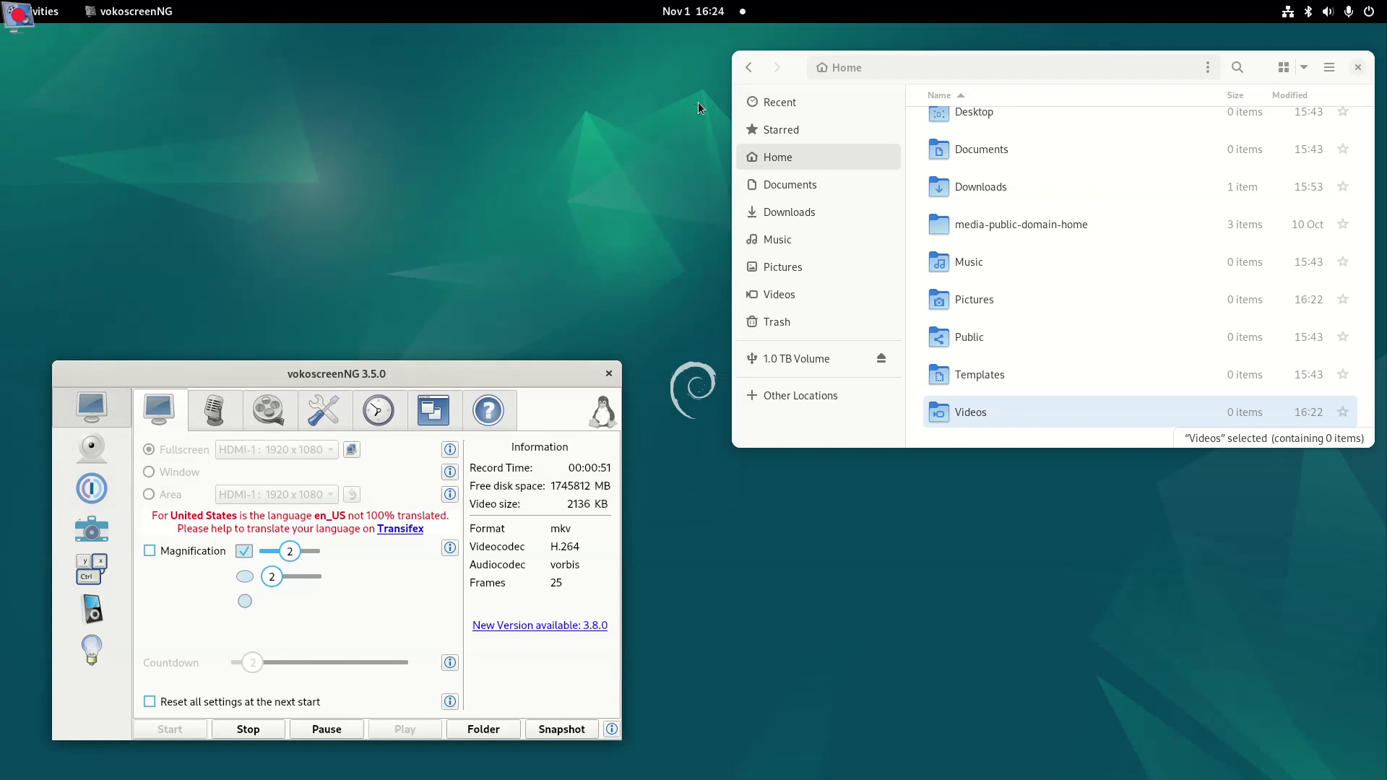
{"action": "left_click", "coordinate": [776, 157]}
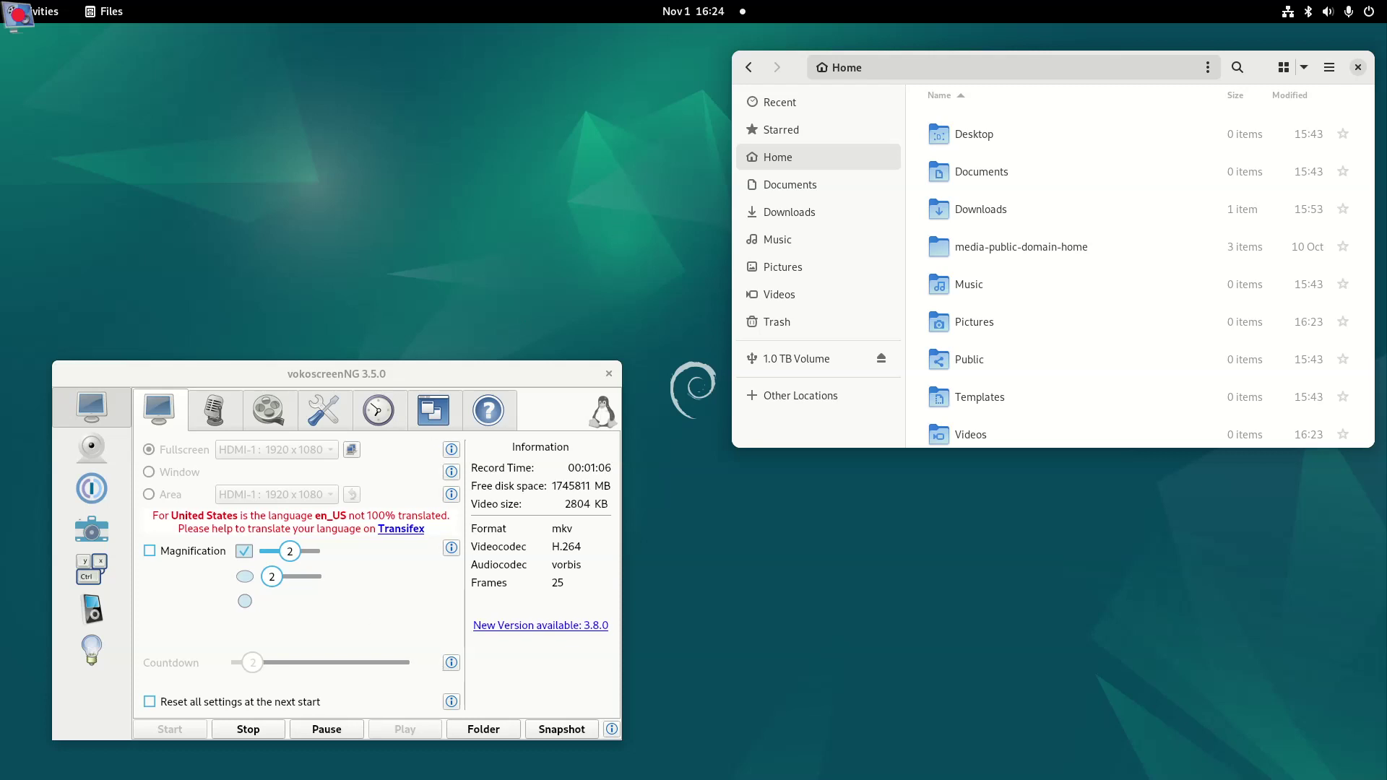
{"action": "left_click", "coordinate": [50, 11]}
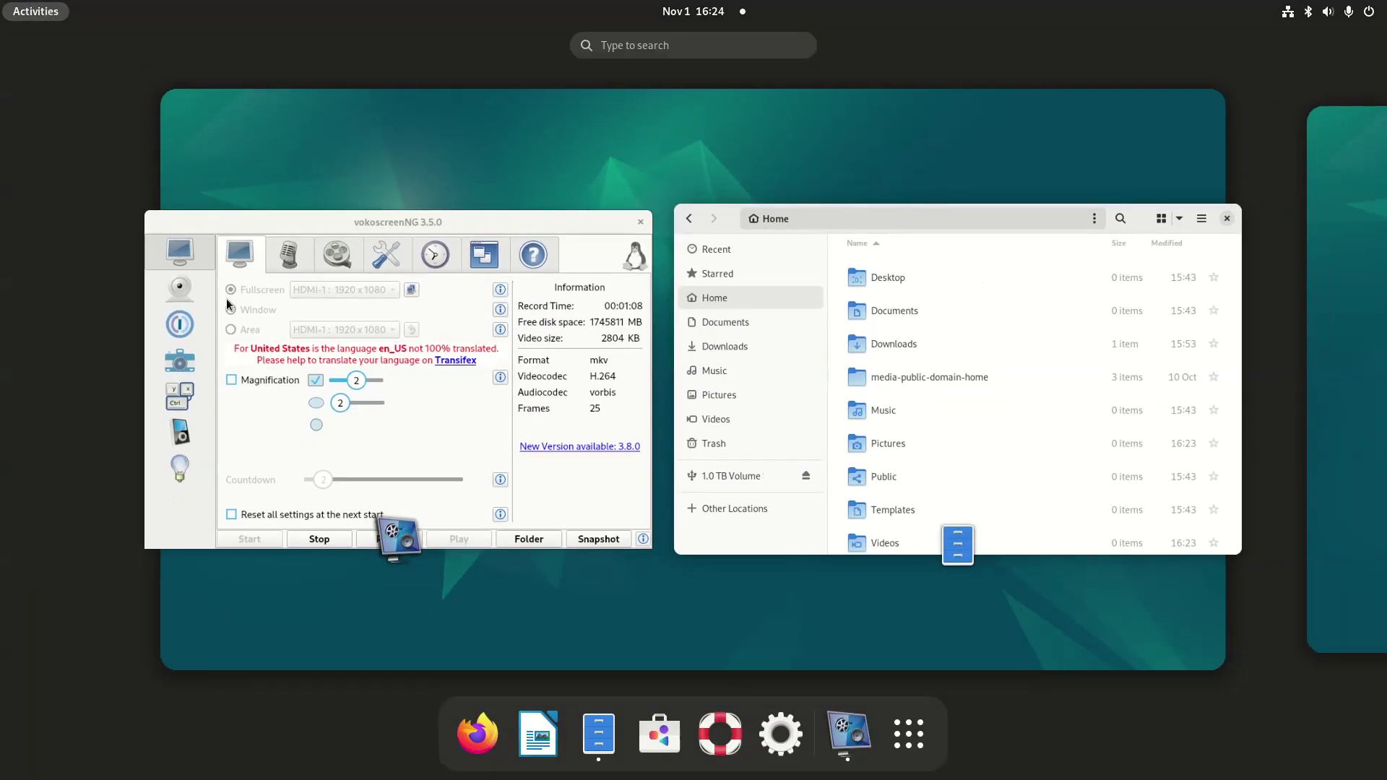
{"action": "left_click", "coordinate": [455, 731]}
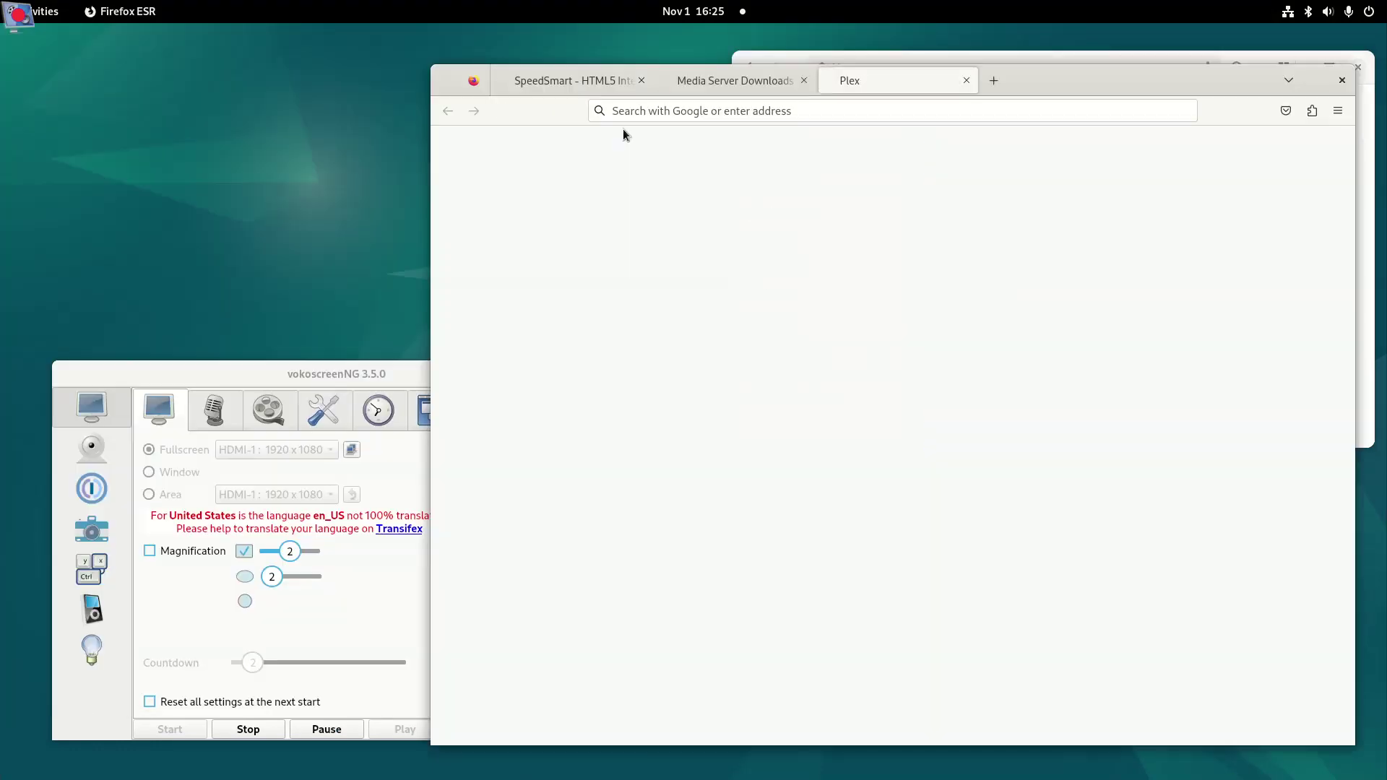
- Download the Plex Media Server .deb for Ubuntu (16.04+) / Debian (8+) Intel/AMD 64-bit
{"action": "left_click", "coordinate": [714, 81]}
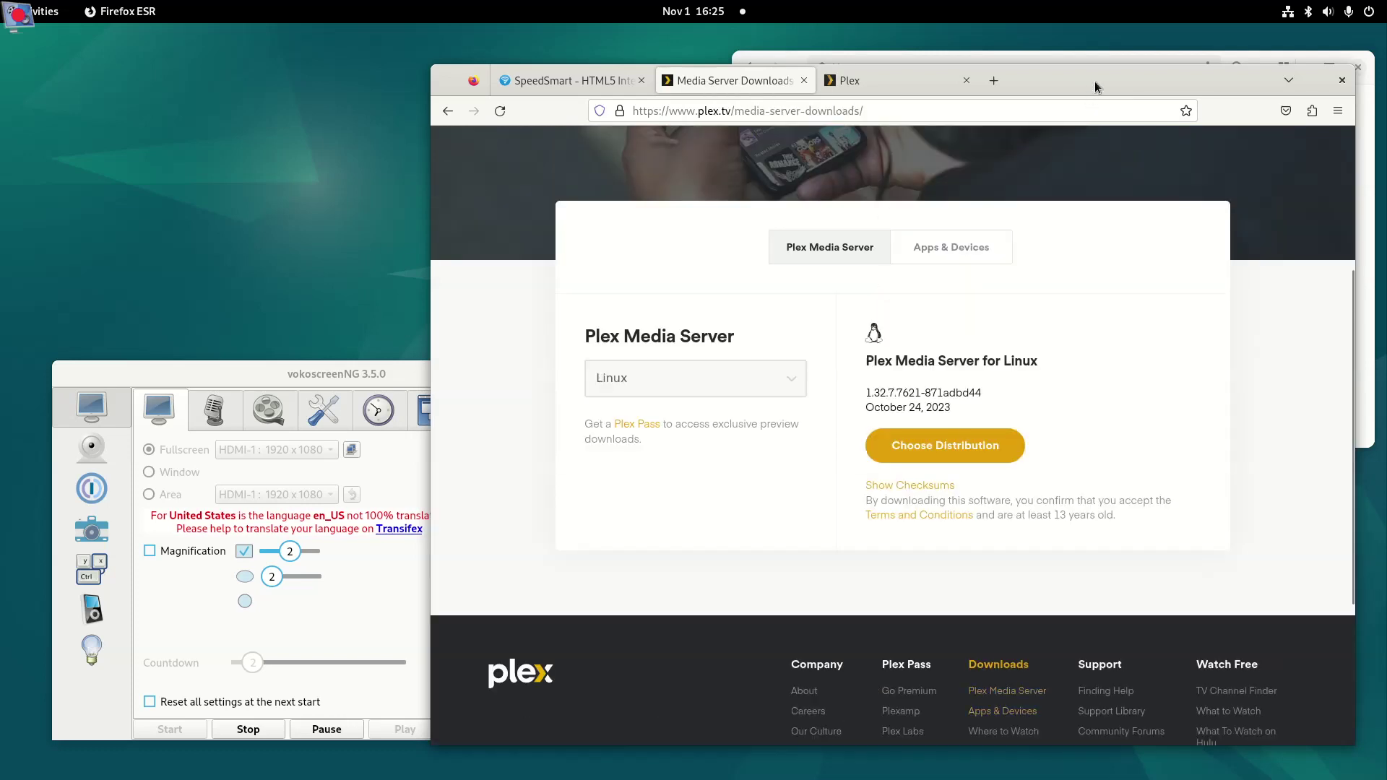
{"action": "left_click", "coordinate": [948, 445]}
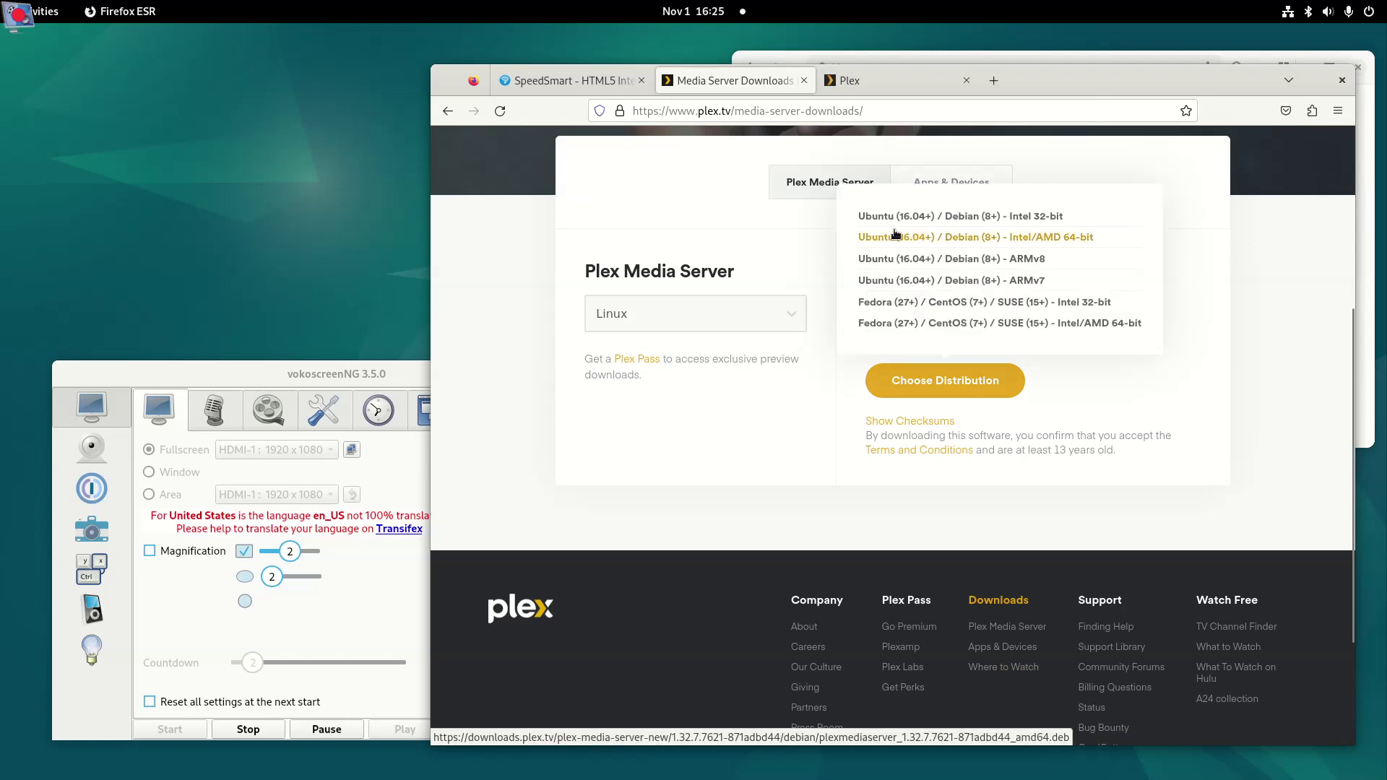
{"action": "scroll", "coordinate": [884, 240], "scroll_direction": "up", "scroll_amount": 1}
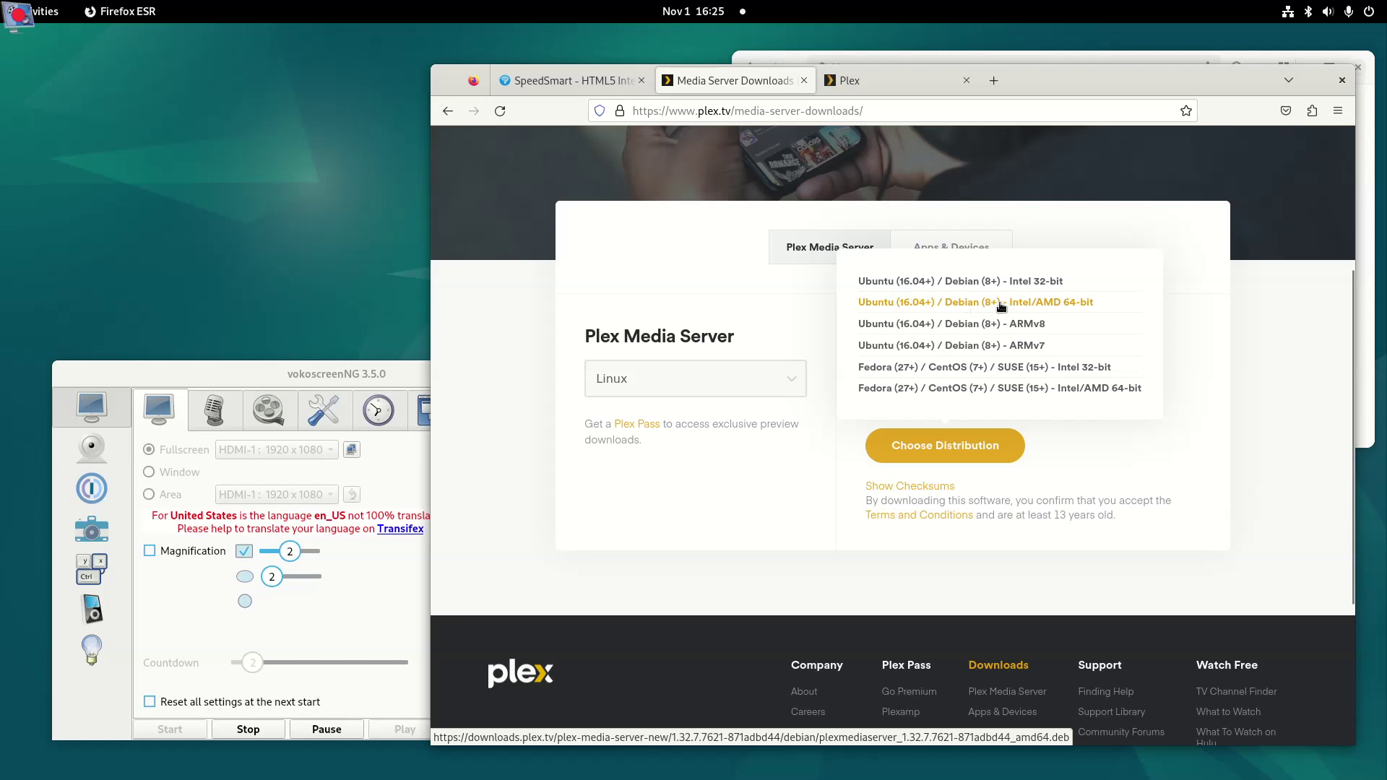
{"action": "left_click", "coordinate": [943, 453]}
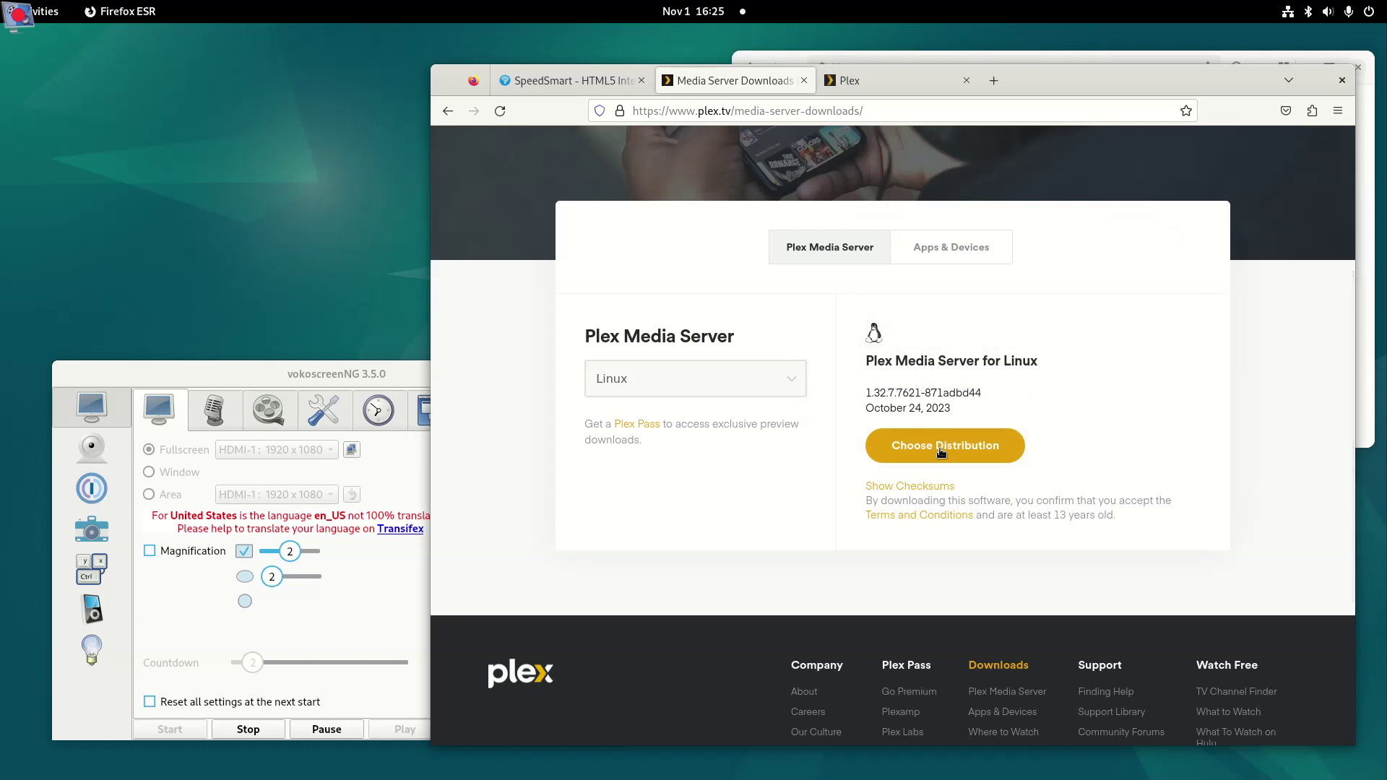
{"action": "left_click", "coordinate": [941, 452]}
{"action": "left_click", "coordinate": [957, 304]}
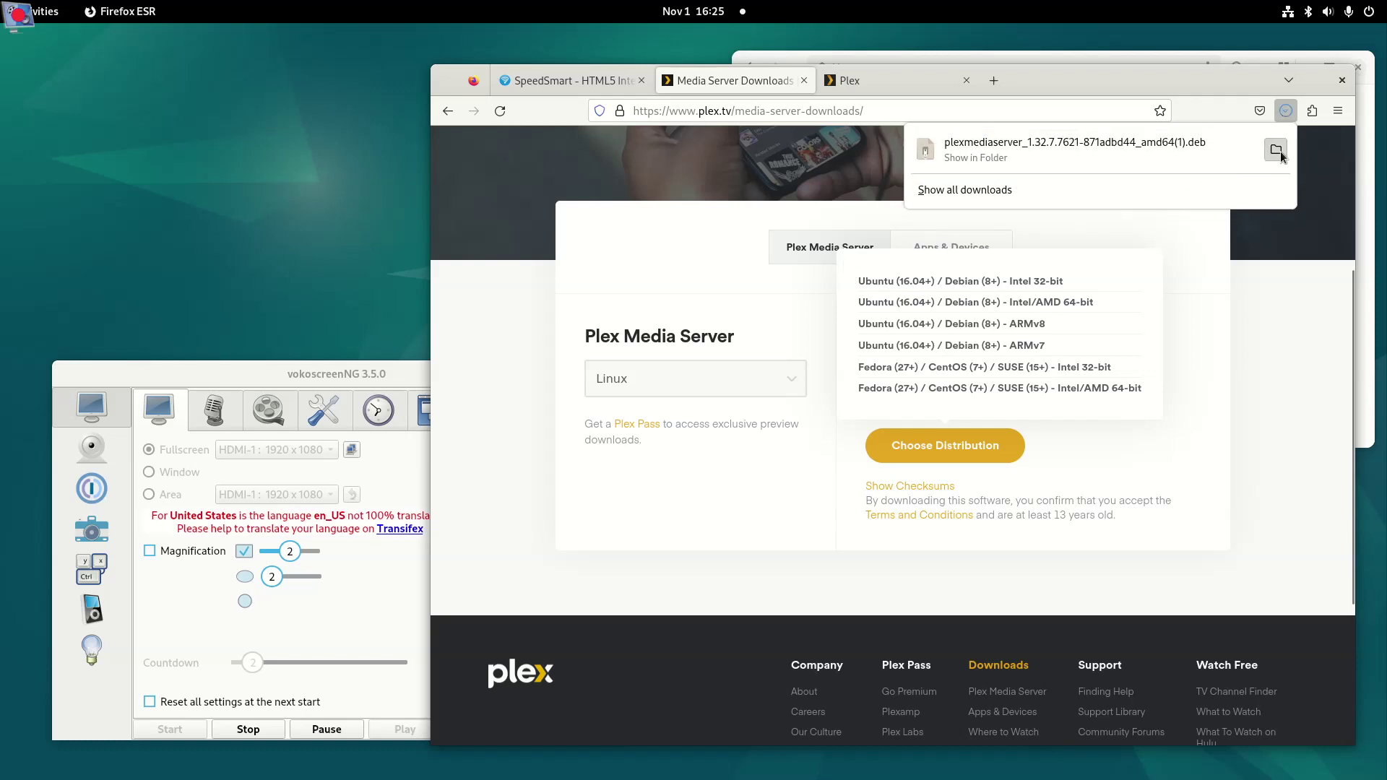
- Show the downloaded plexmediaserver .deb packages in the Downloads folder, then close Files
{"action": "left_click", "coordinate": [1276, 149]}
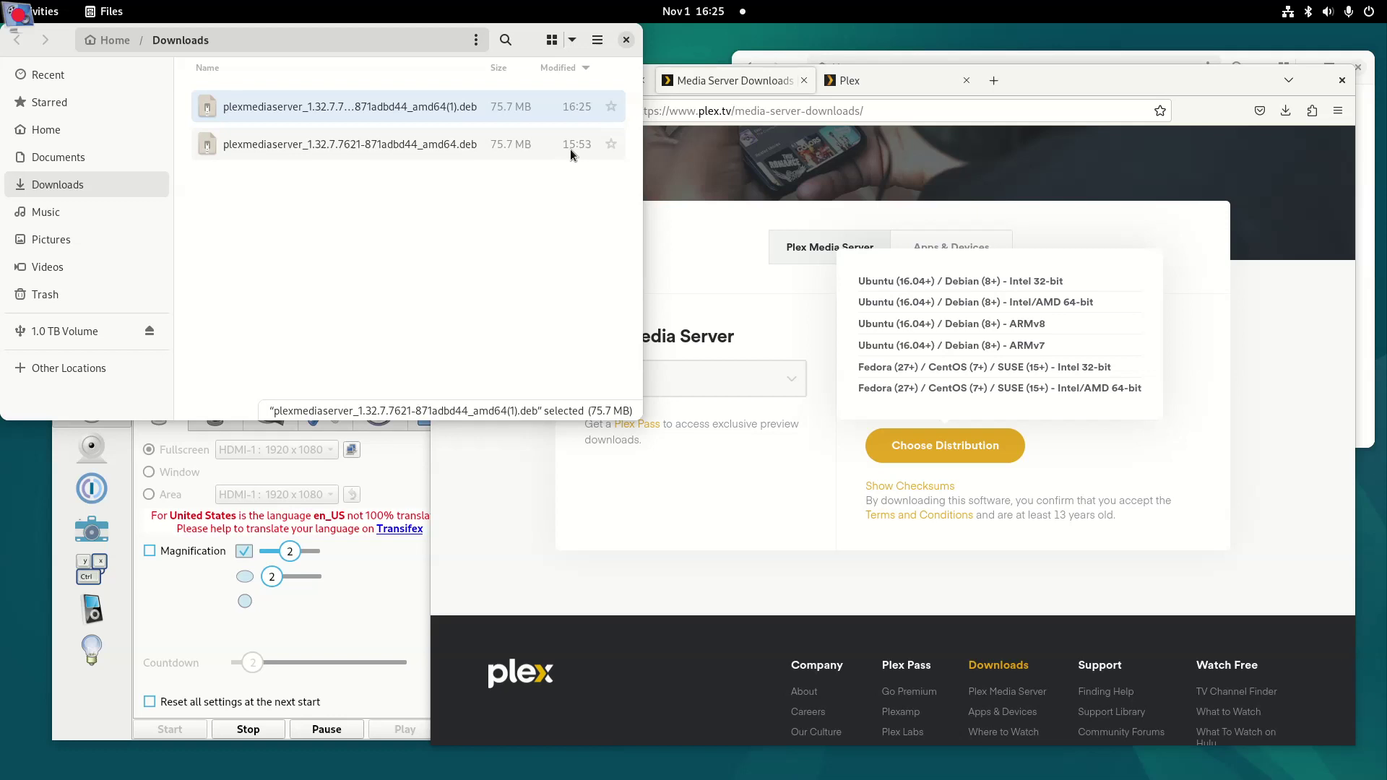
{"action": "right_click", "coordinate": [417, 140]}
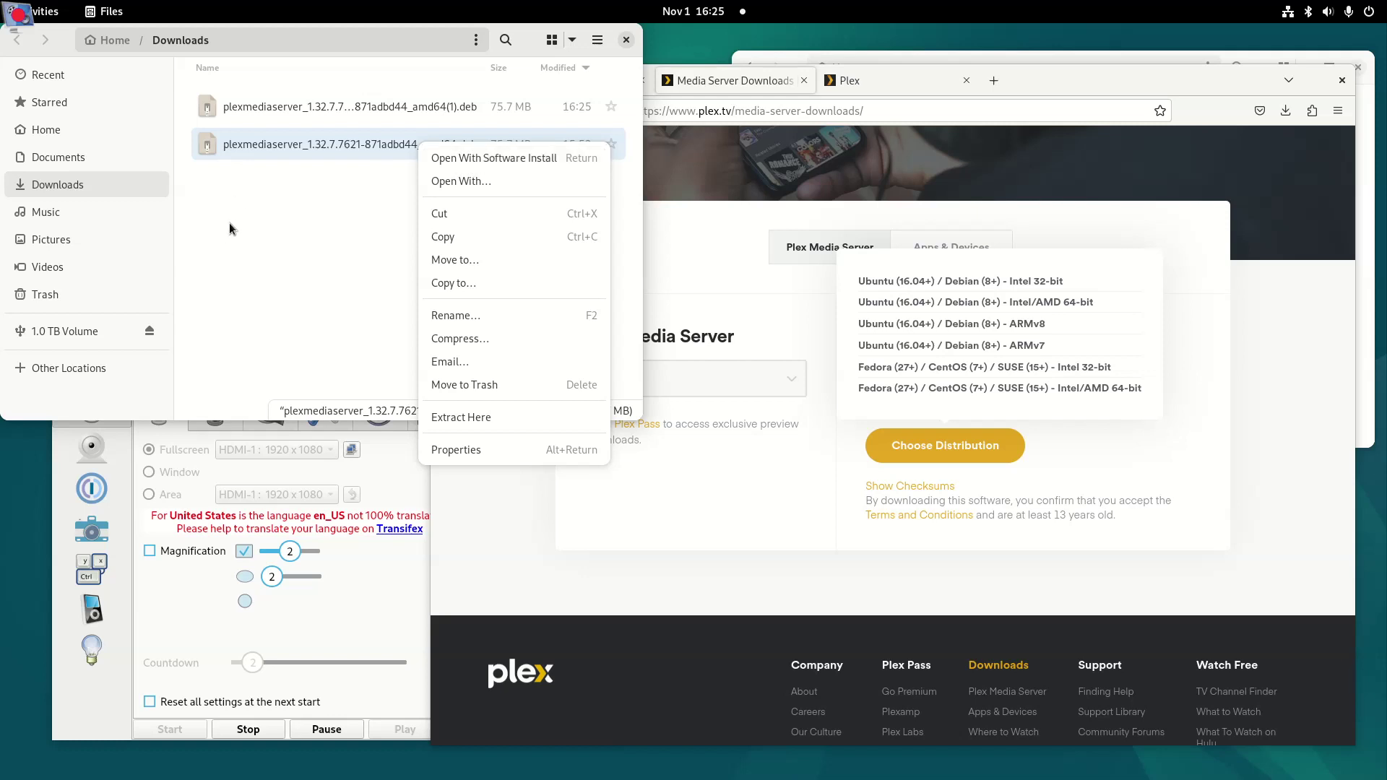
{"action": "left_click", "coordinate": [626, 41]}
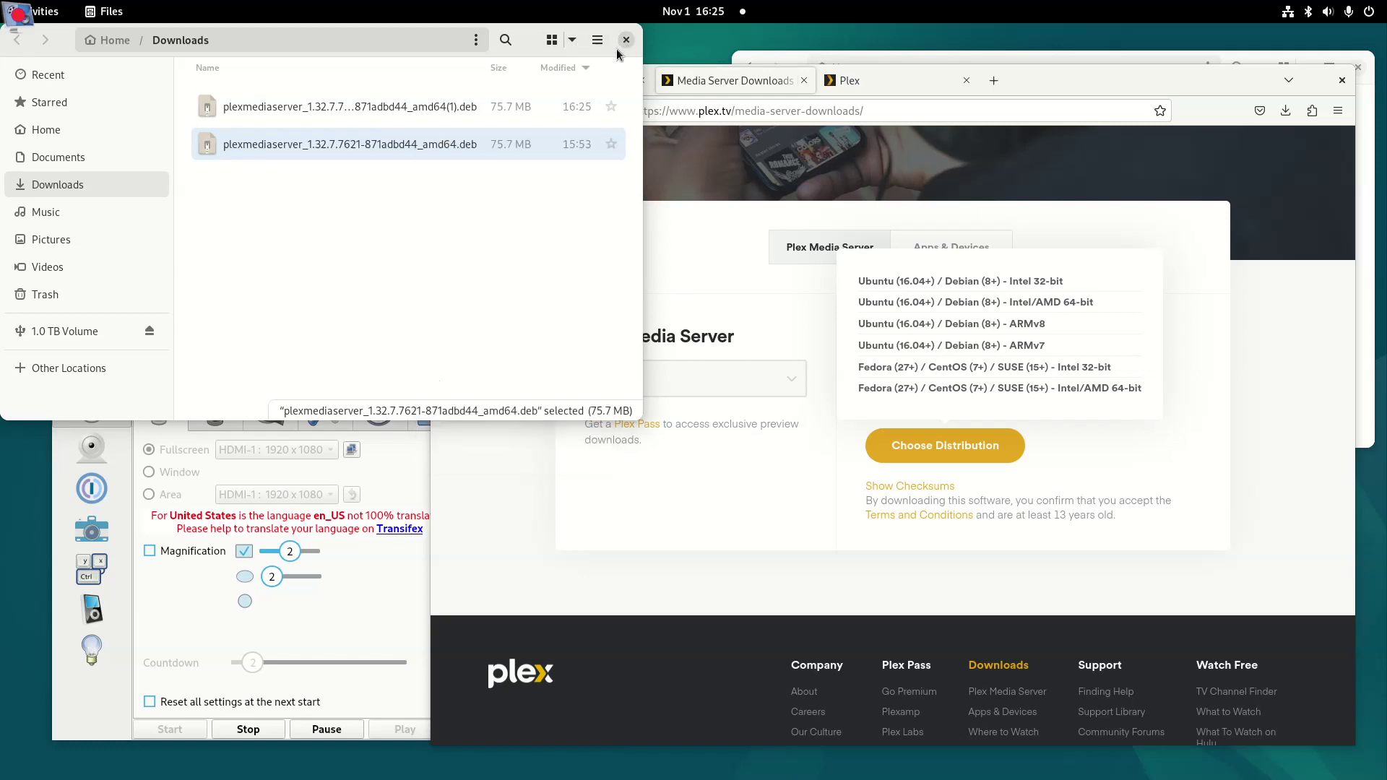
{"action": "left_click", "coordinate": [626, 42]}
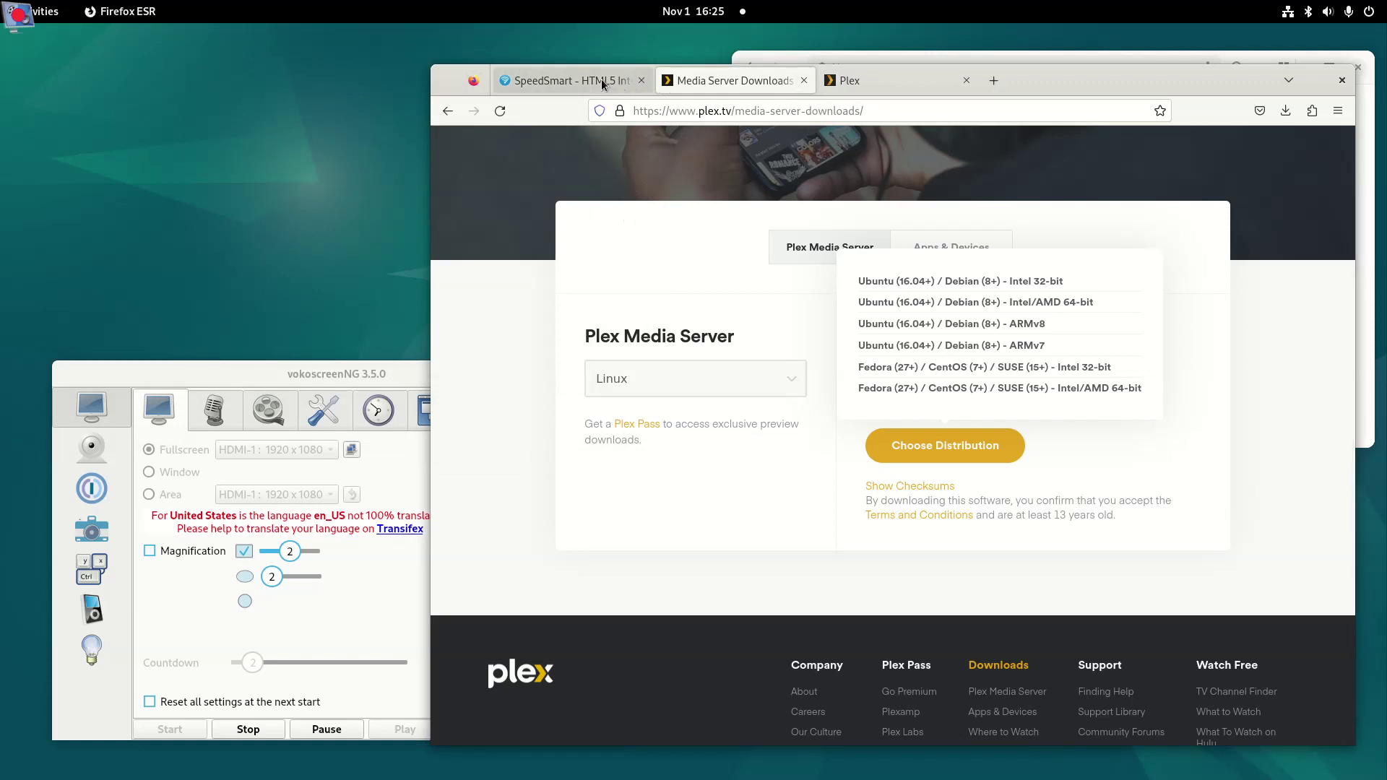
- Close the SpeedSmart tab and sign in to the local Plex server as the test user
{"action": "left_click", "coordinate": [643, 82]}
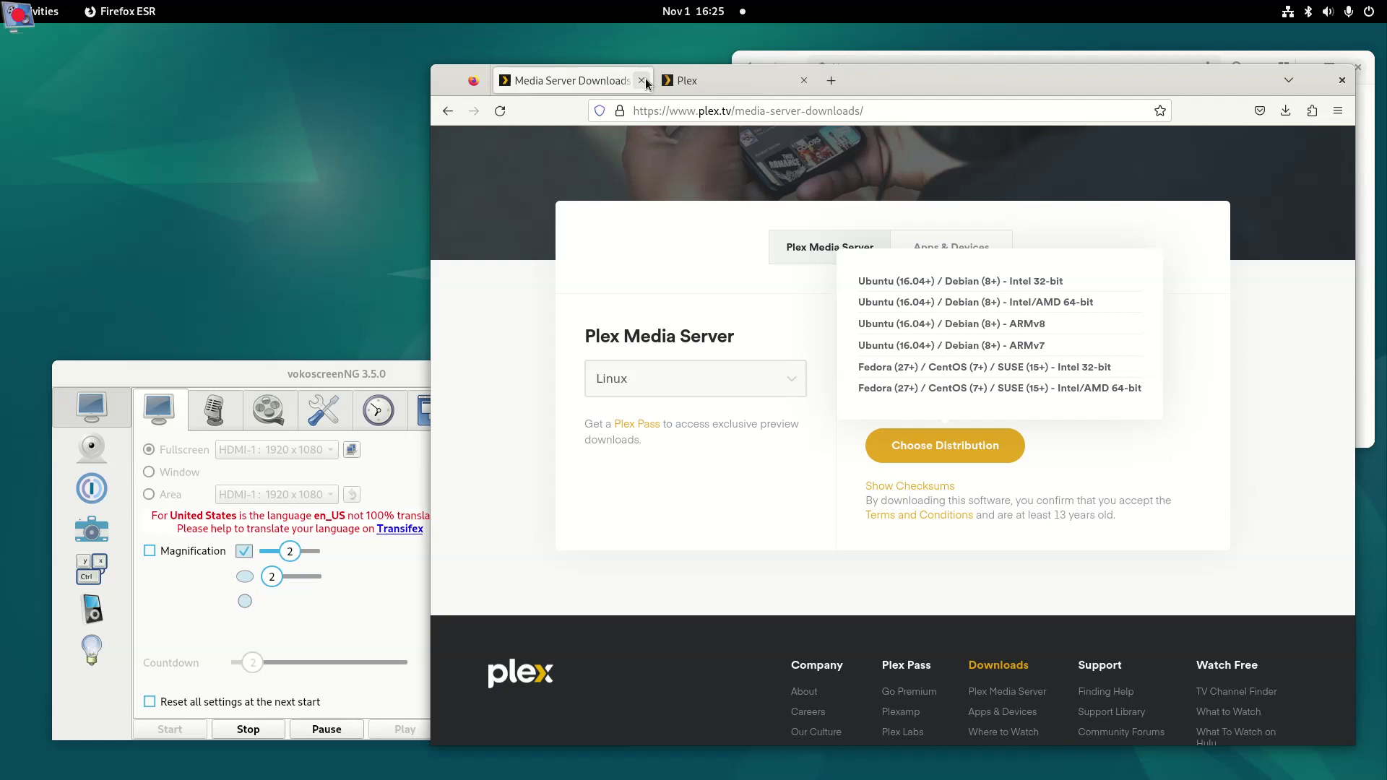
{"action": "left_click", "coordinate": [745, 86]}
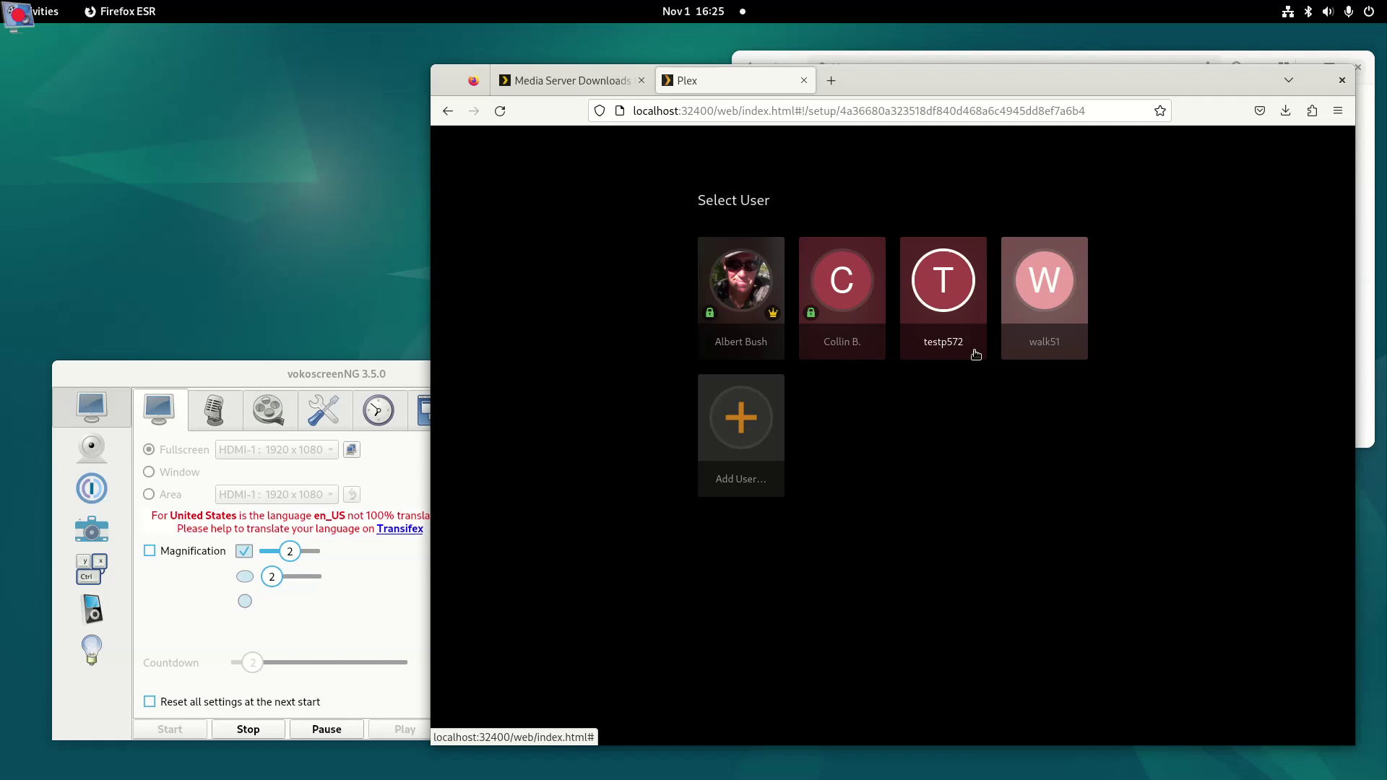
{"action": "left_click", "coordinate": [955, 298]}
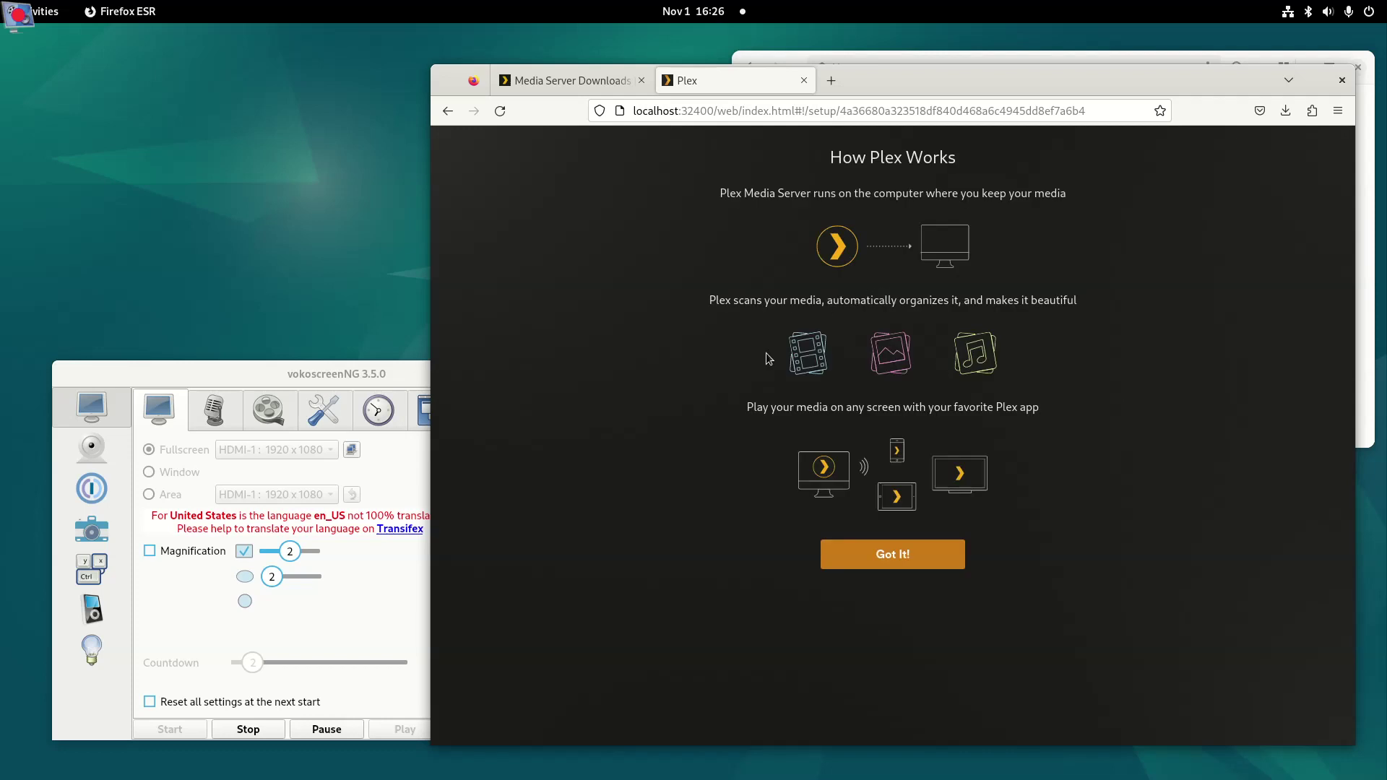
{"action": "mouse_move", "coordinate": [7, 4]}
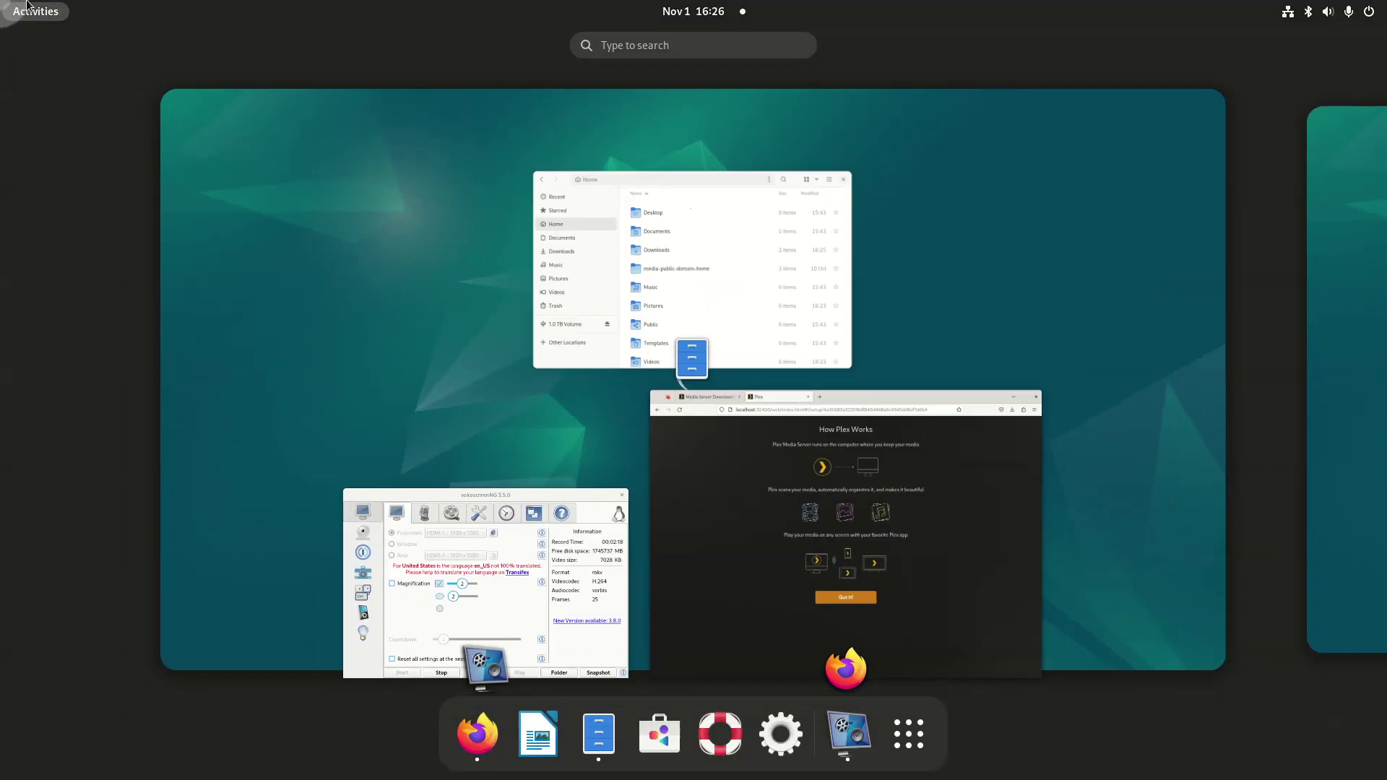
- Open media-public-domain-home in Files and look through its movie-libraries and music folders
{"action": "left_click", "coordinate": [747, 180]}
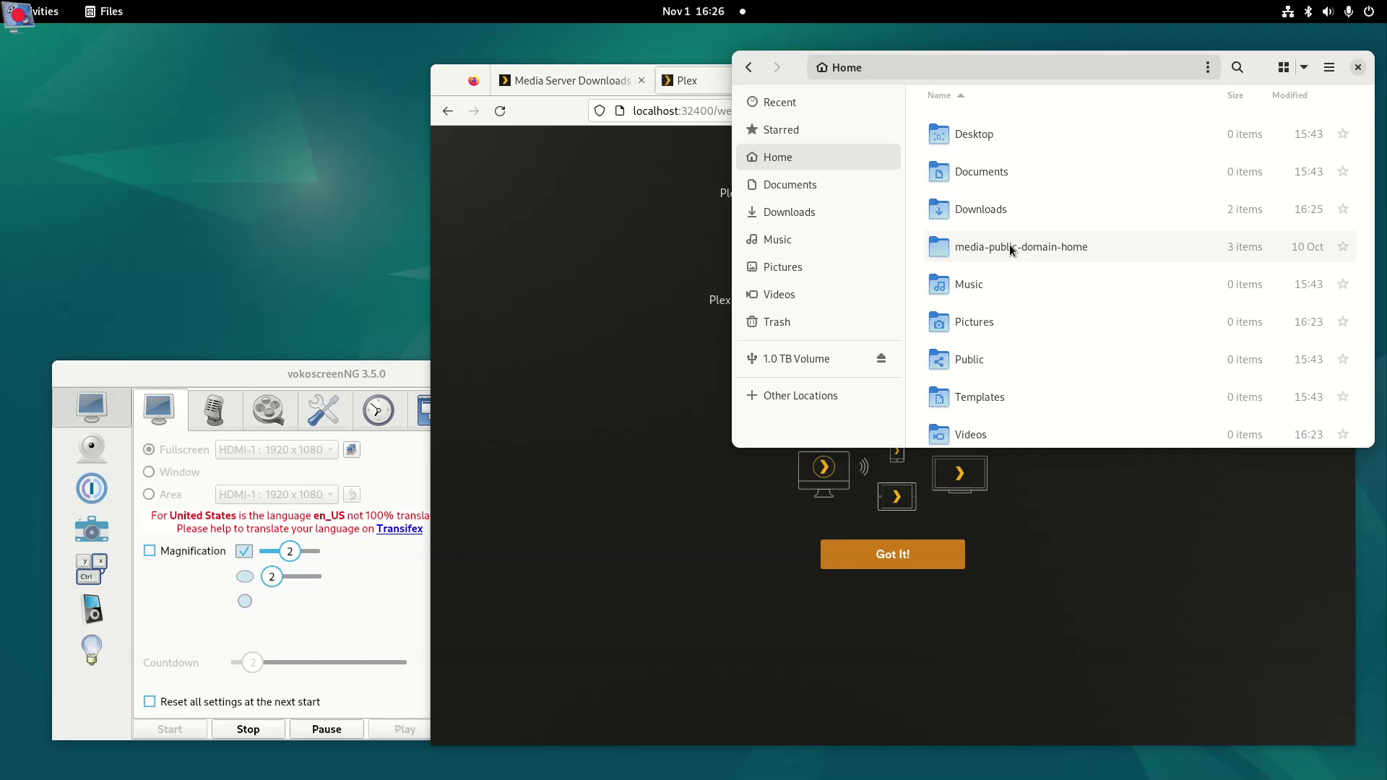
{"action": "double_click", "coordinate": [1059, 250]}
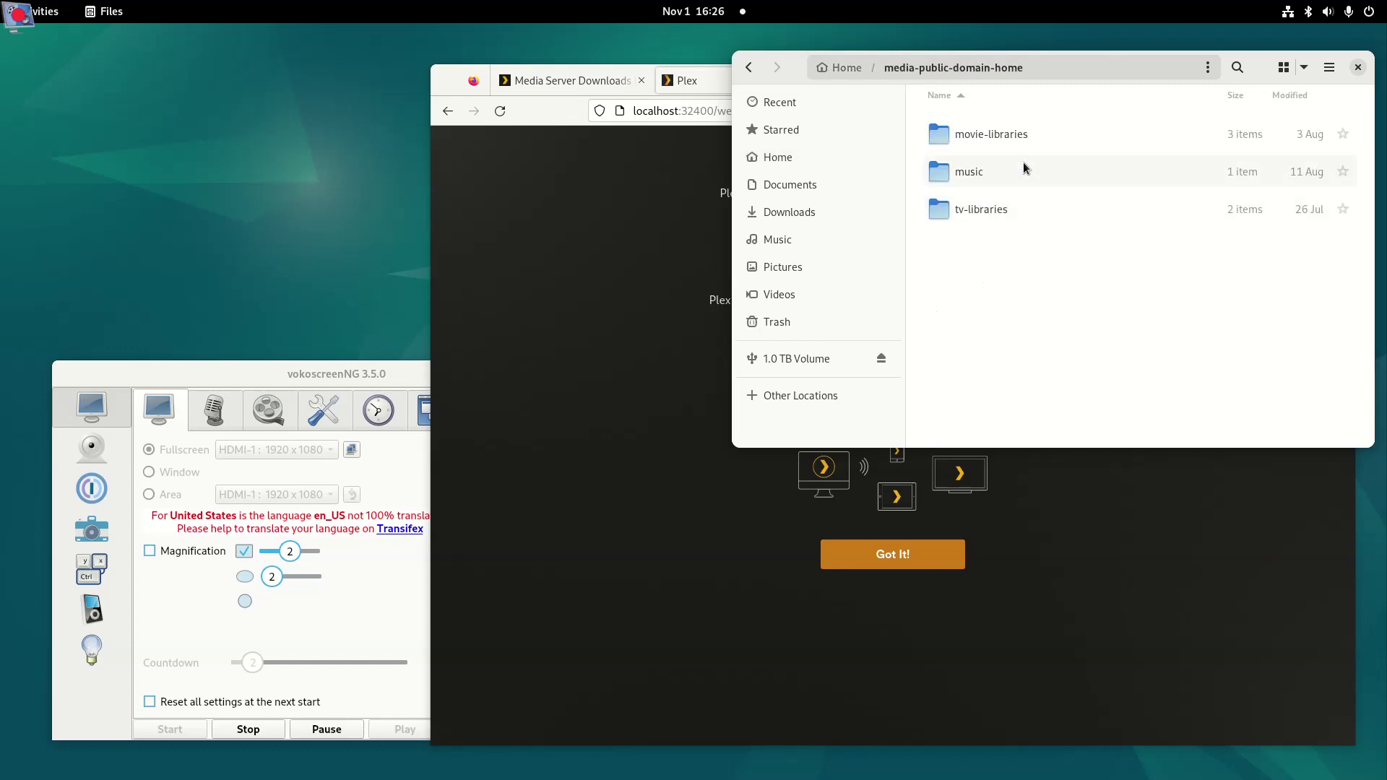
{"action": "left_click", "coordinate": [1009, 136]}
{"action": "double_click", "coordinate": [1009, 135]}
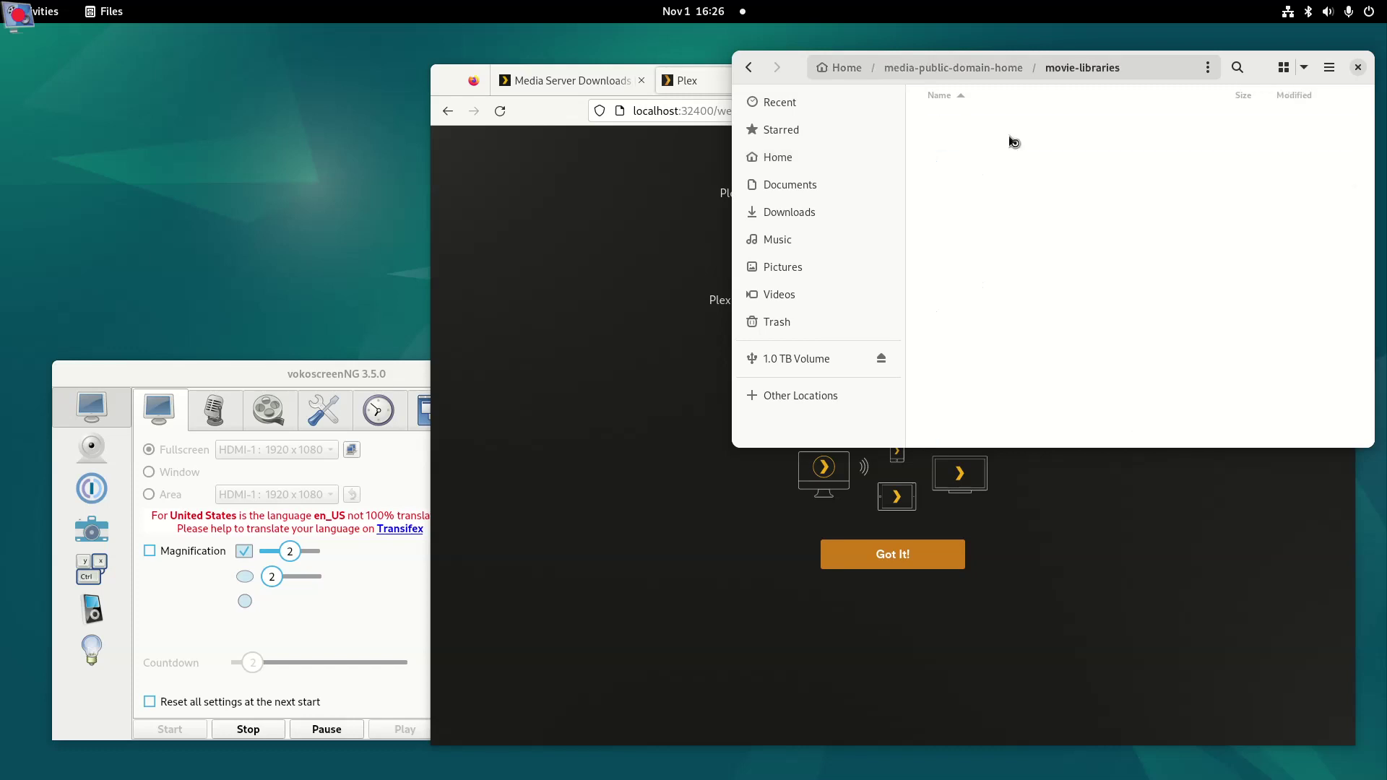
{"action": "left_click", "coordinate": [757, 67]}
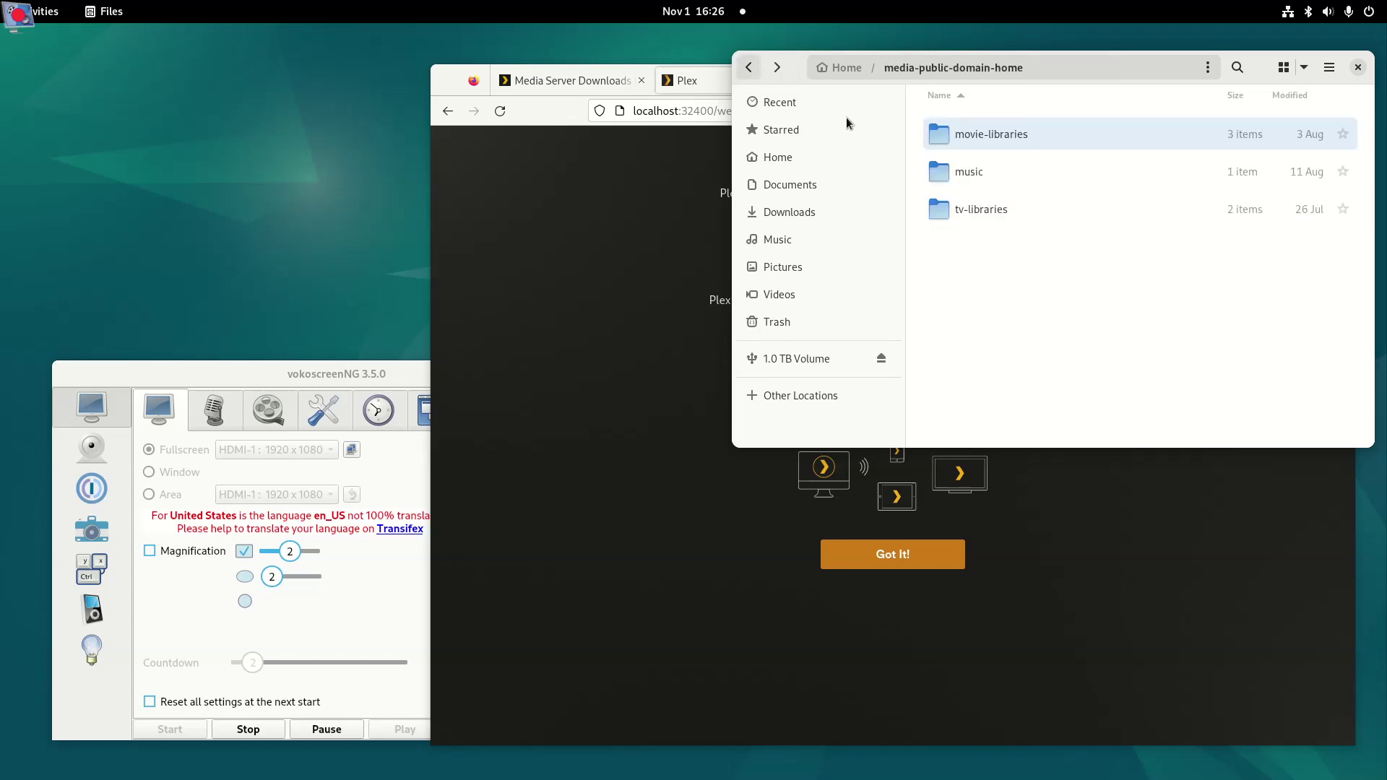
{"action": "double_click", "coordinate": [971, 175]}
{"action": "left_click", "coordinate": [749, 67]}
- Check the tv-libraries folder and the 1.0 TB Volume, then return to Firefox
{"action": "double_click", "coordinate": [972, 209]}
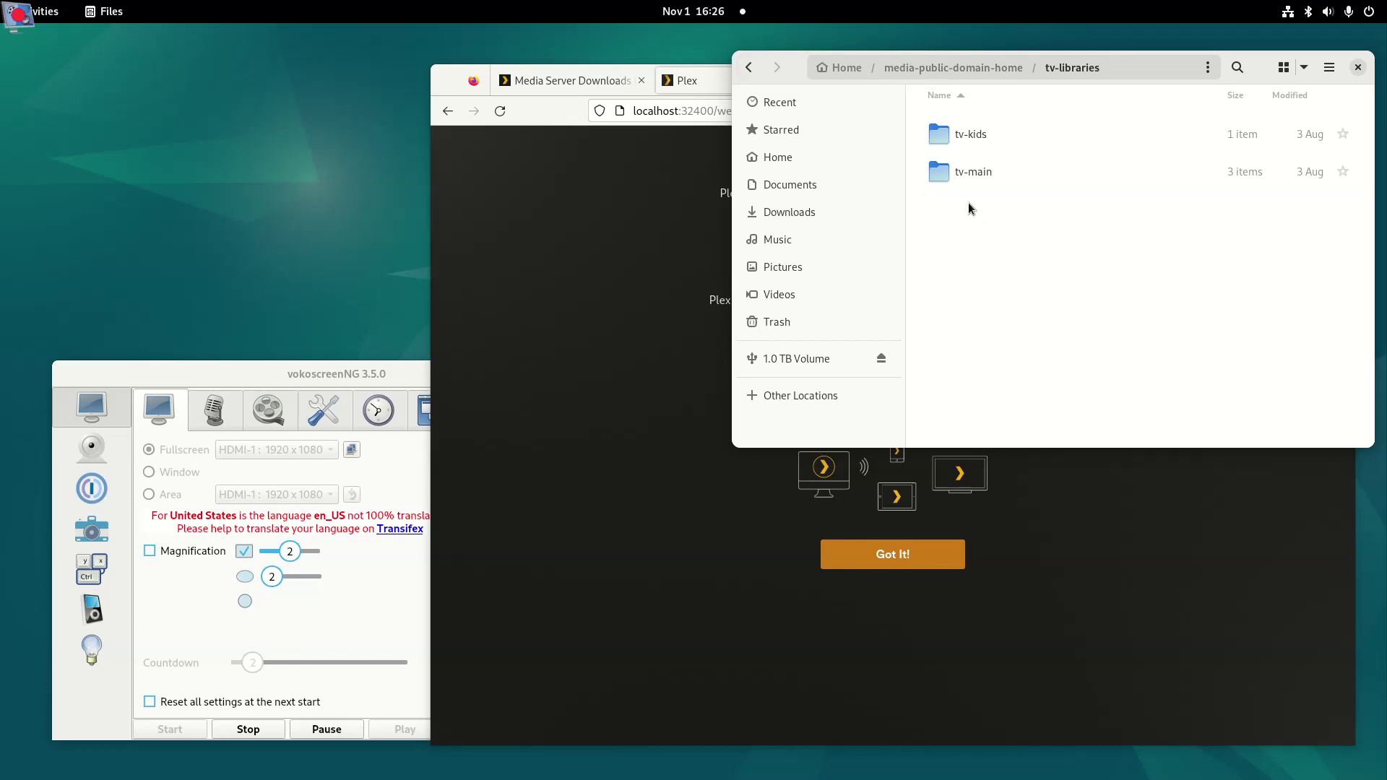
{"action": "left_click", "coordinate": [756, 72]}
{"action": "left_click", "coordinate": [815, 358]}
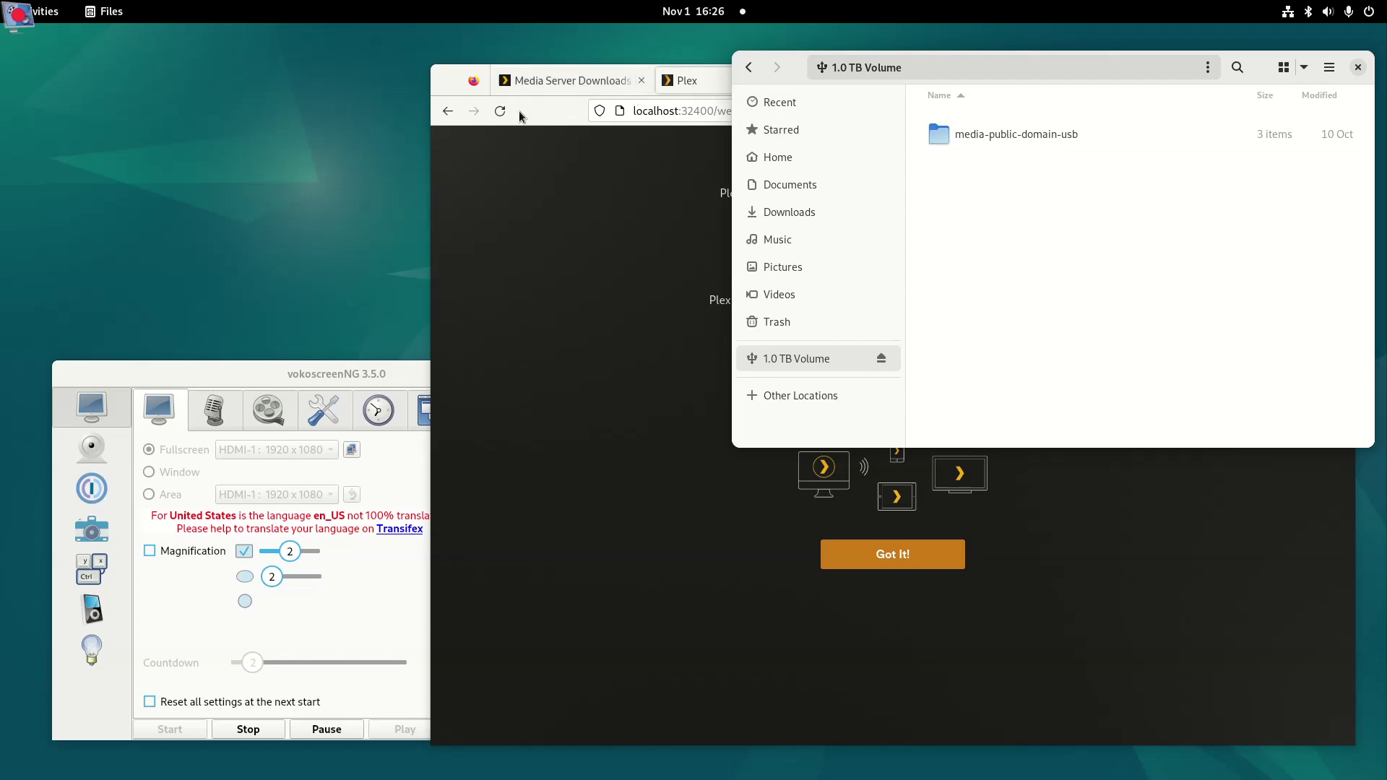
{"action": "left_click", "coordinate": [543, 110]}
- Maximize Firefox, dismiss the How Plex Works introduction, and close the Plex Pass offer
{"action": "double_click", "coordinate": [935, 85]}
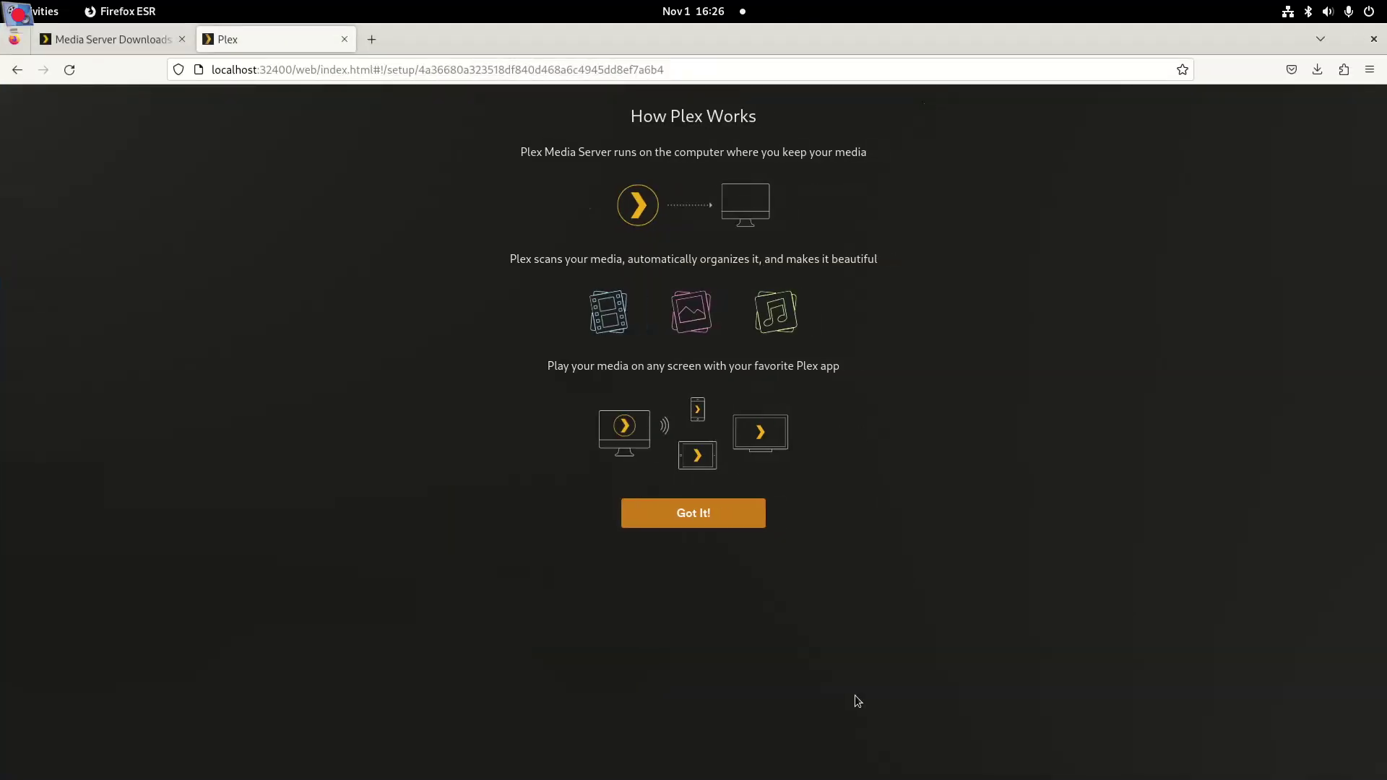
{"action": "left_click", "coordinate": [708, 518]}
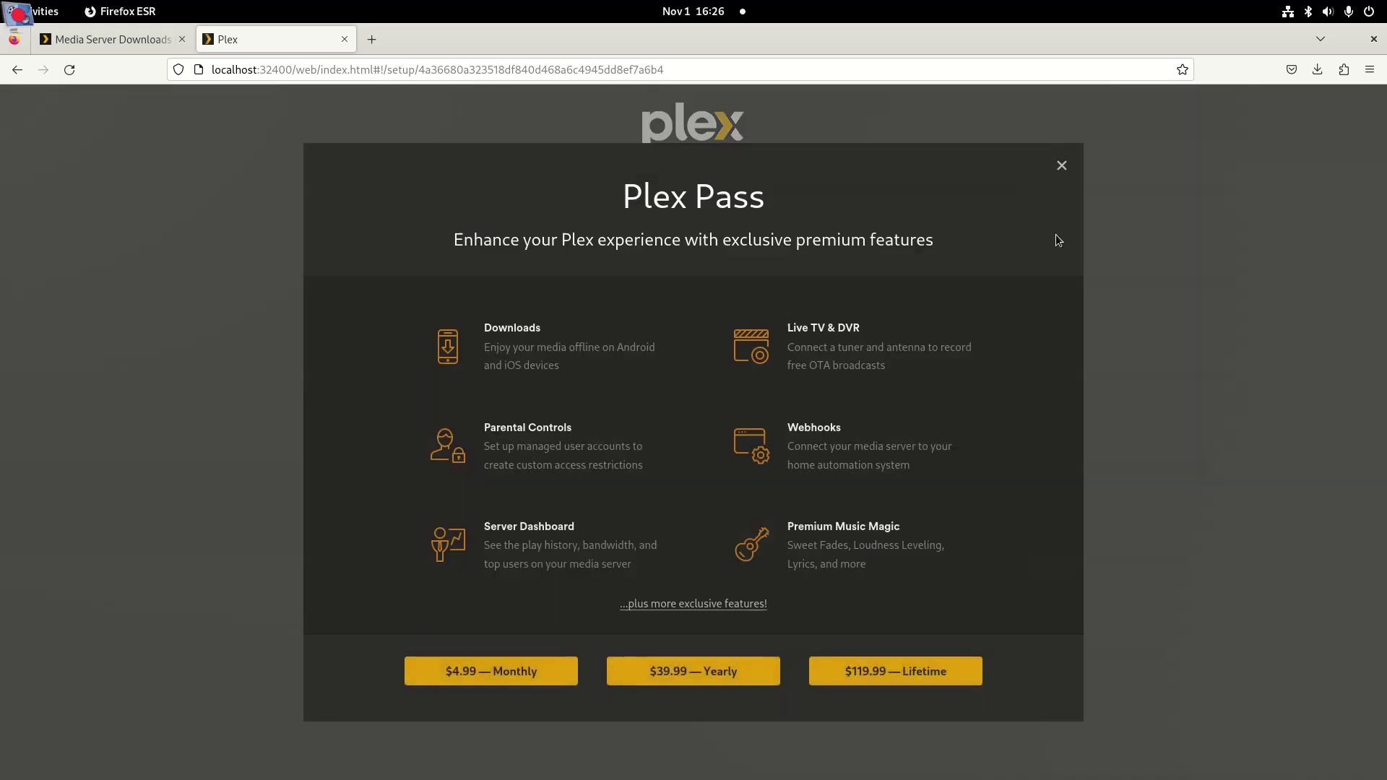
{"action": "left_click", "coordinate": [1061, 167]}
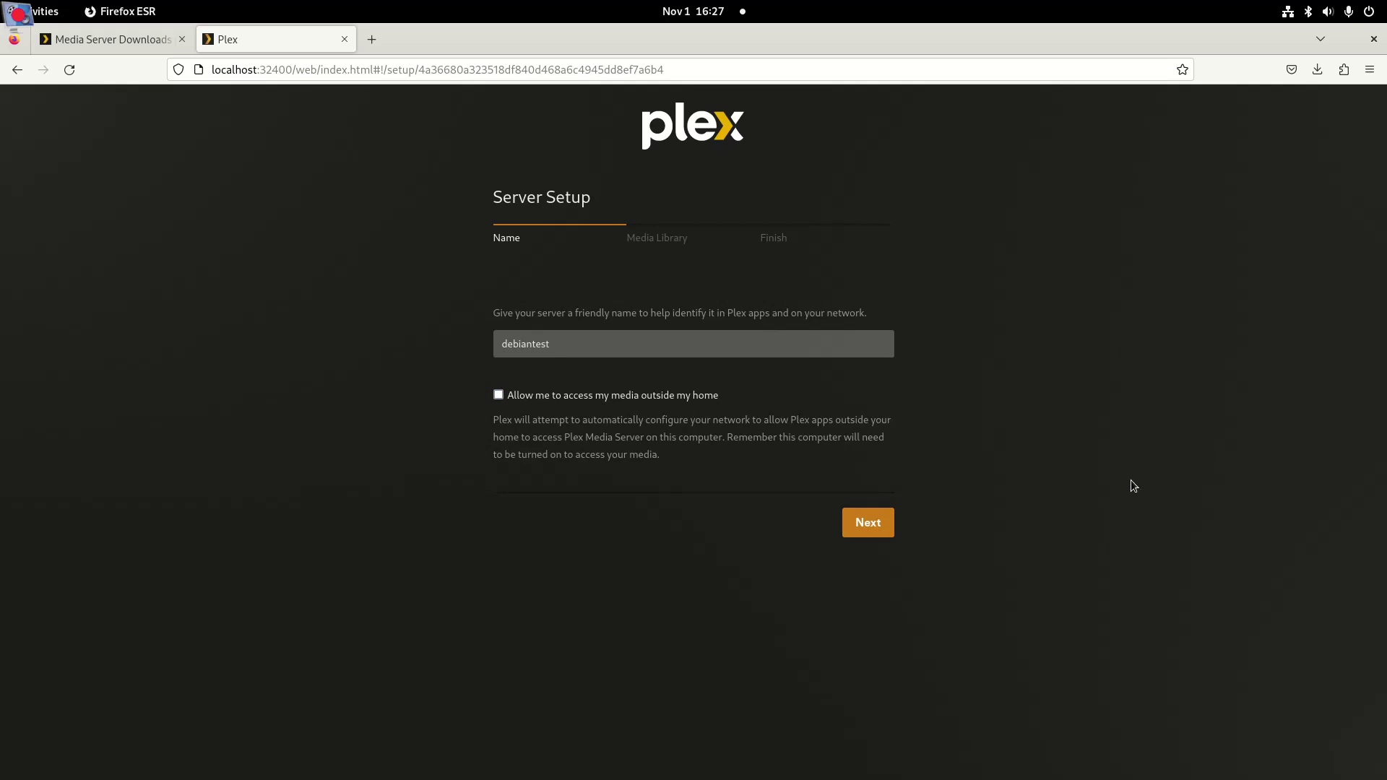
- Accept the server name debiantest and start a new Movies library
{"action": "left_click", "coordinate": [862, 522]}
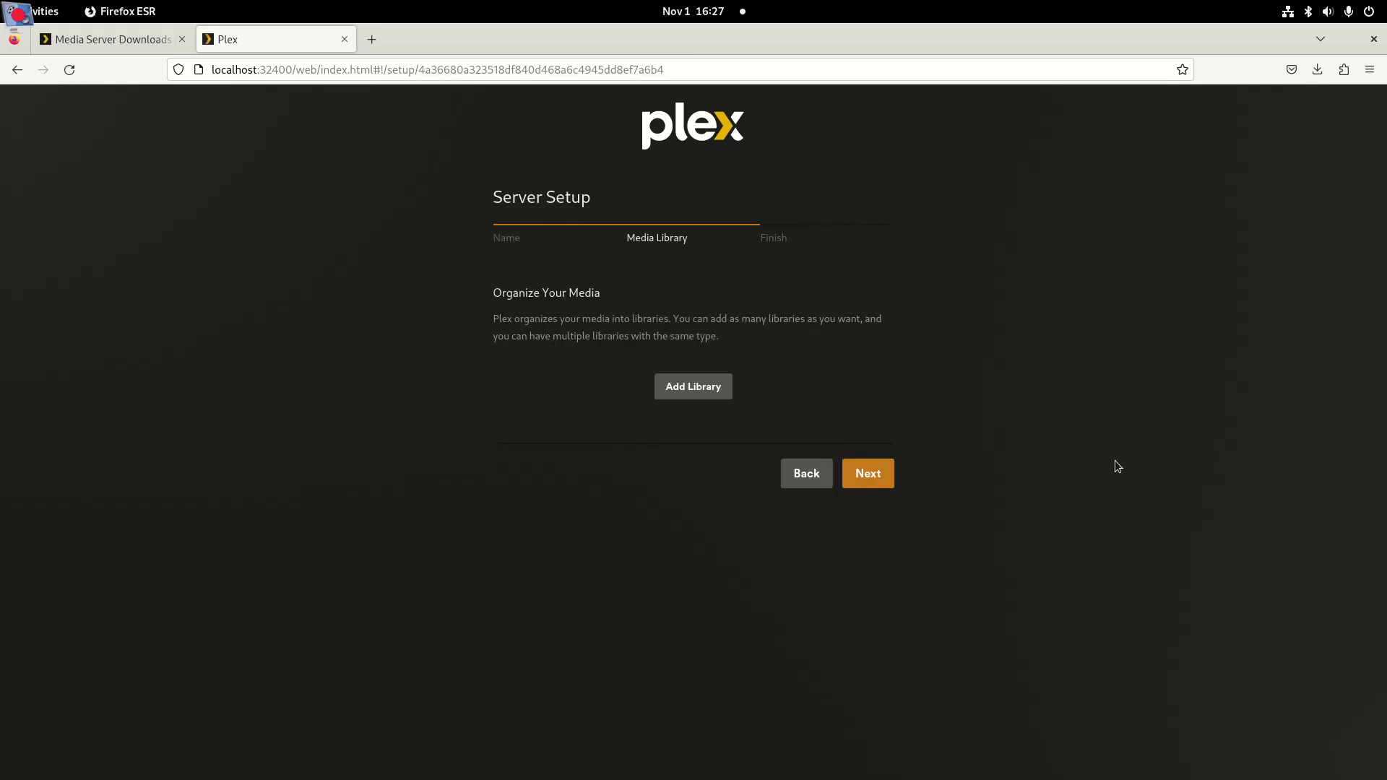
{"action": "left_click", "coordinate": [709, 391]}
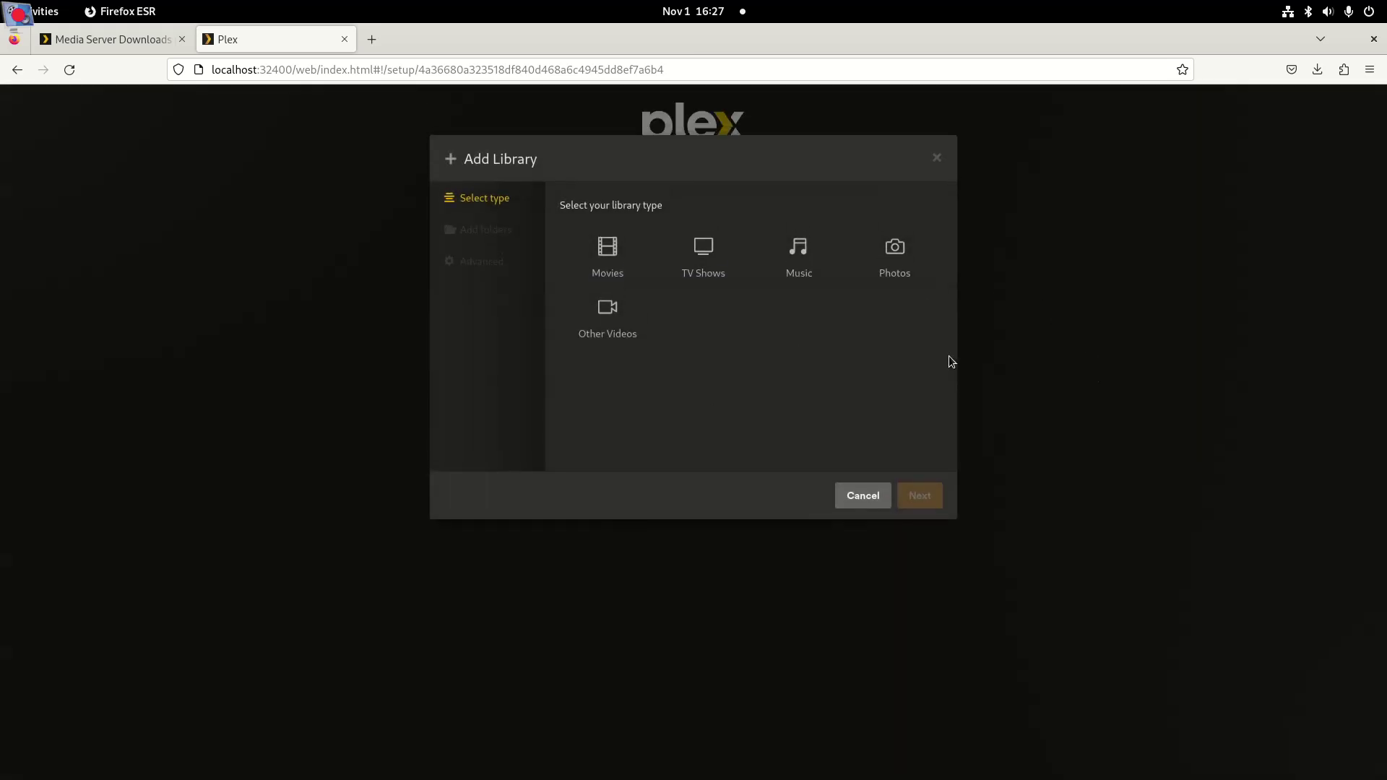
{"action": "left_click", "coordinate": [599, 251]}
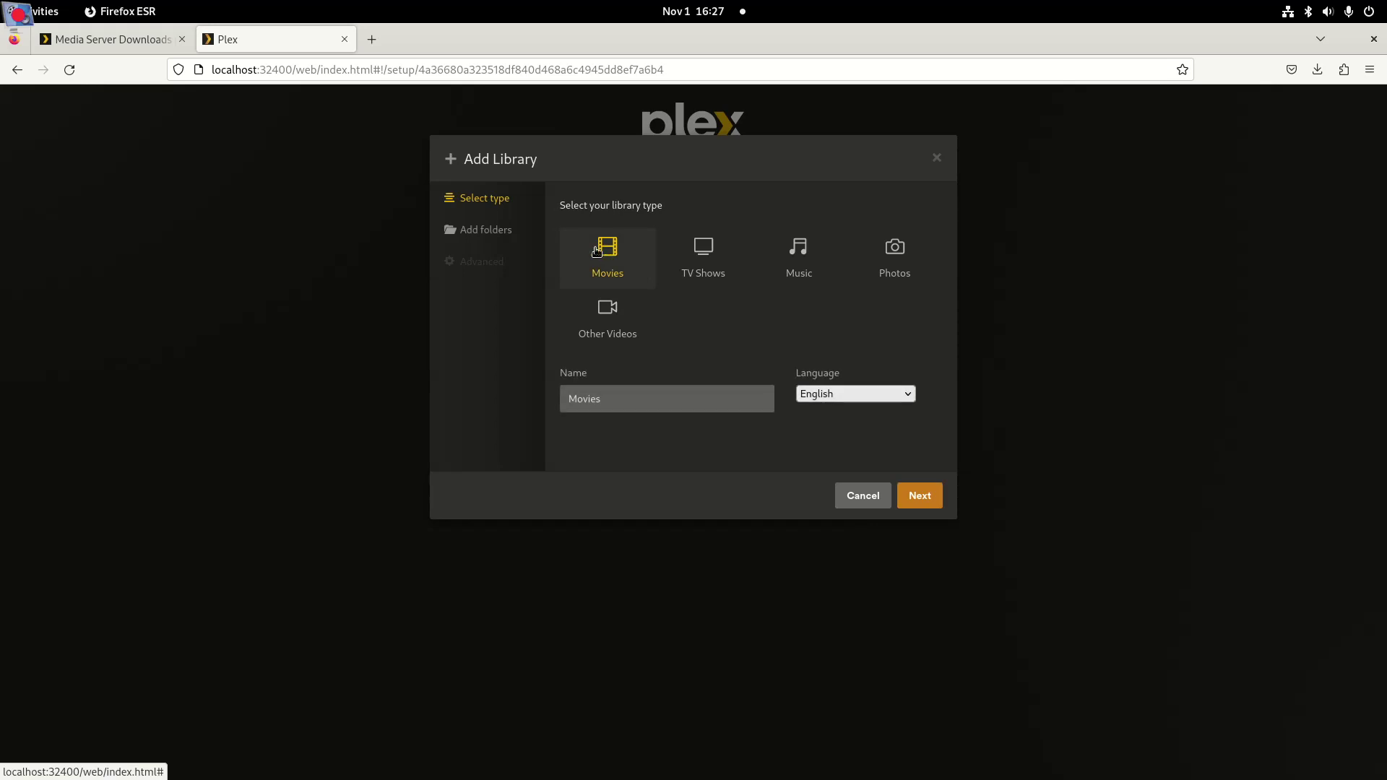
{"action": "left_click", "coordinate": [920, 497]}
- Add media-public-domain-home/movie-libraries/movie-main as the Movies library's folder
{"action": "left_click", "coordinate": [797, 241]}
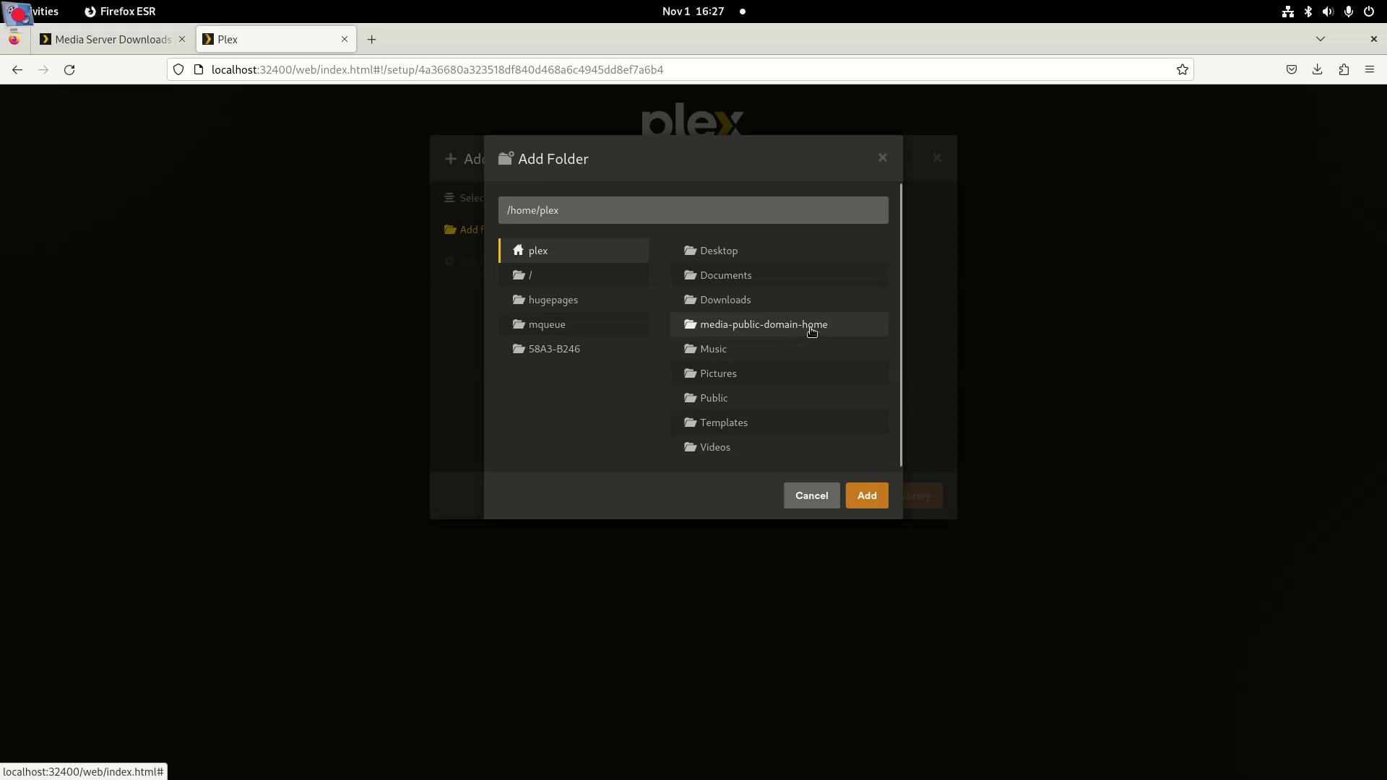
{"action": "left_click", "coordinate": [810, 328]}
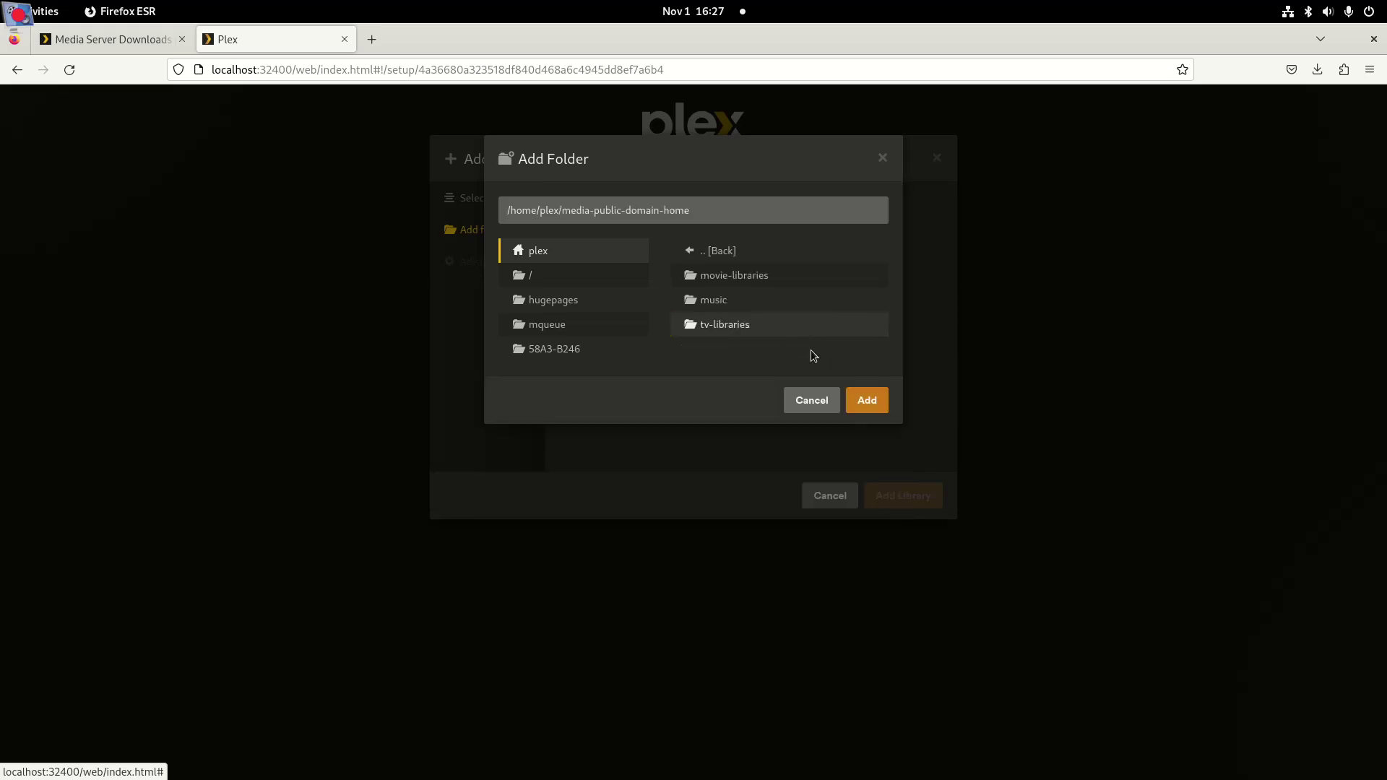
{"action": "left_click", "coordinate": [746, 281]}
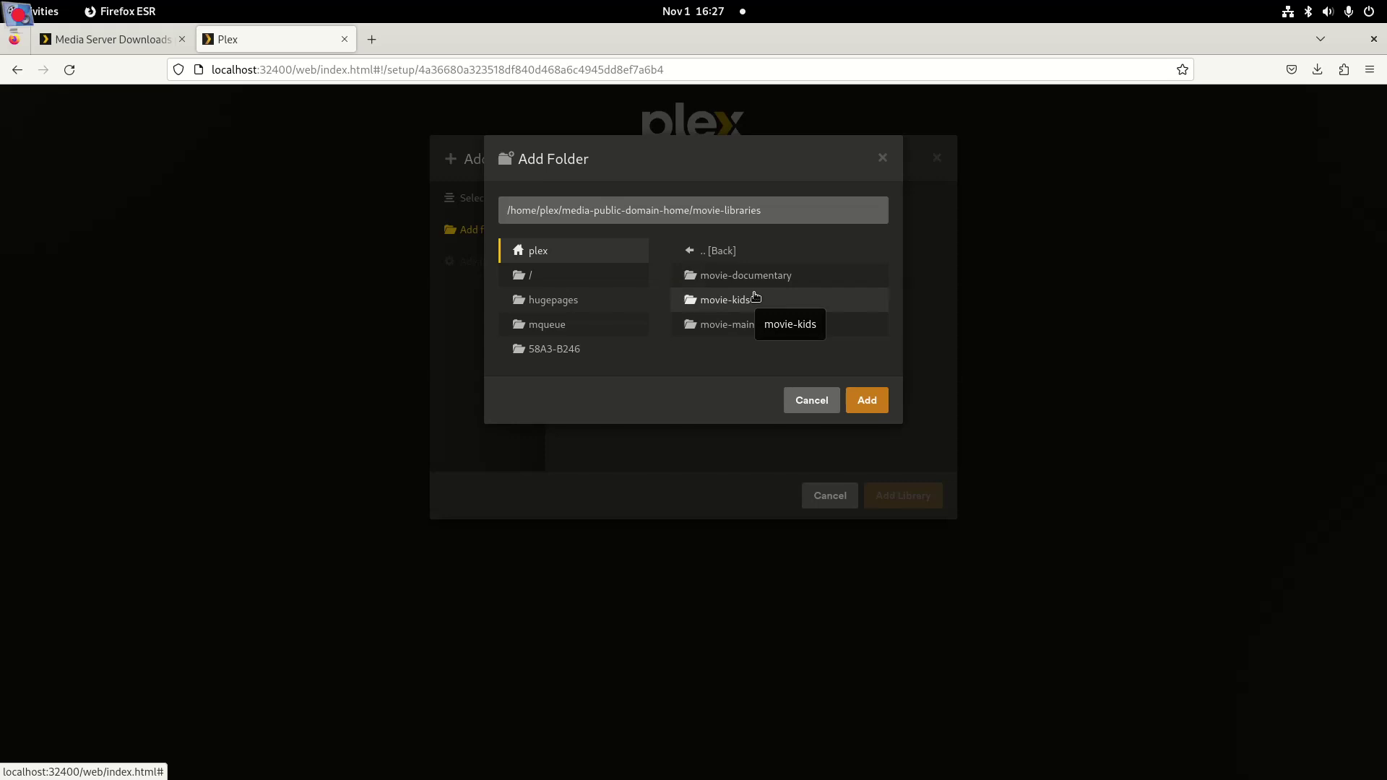
{"action": "left_click", "coordinate": [729, 327]}
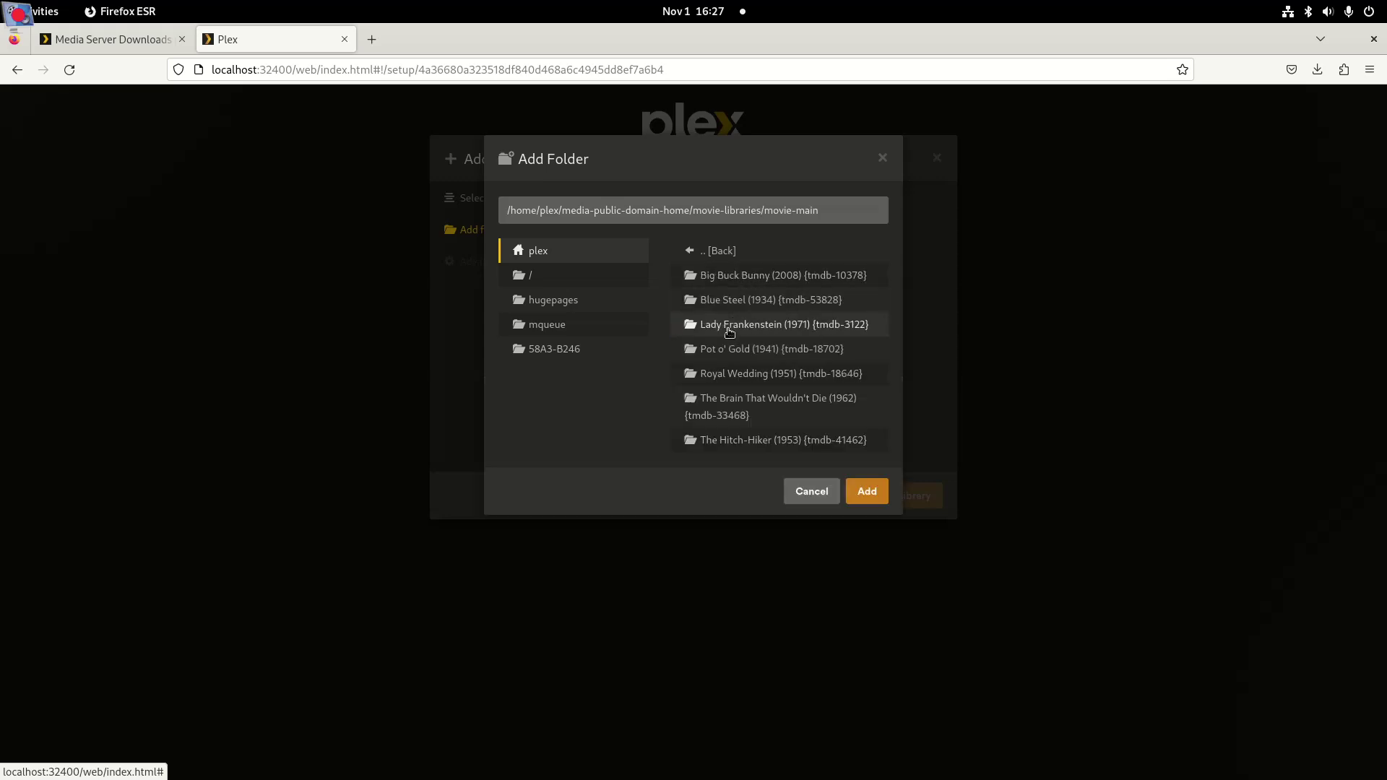
{"action": "left_click", "coordinate": [867, 491]}
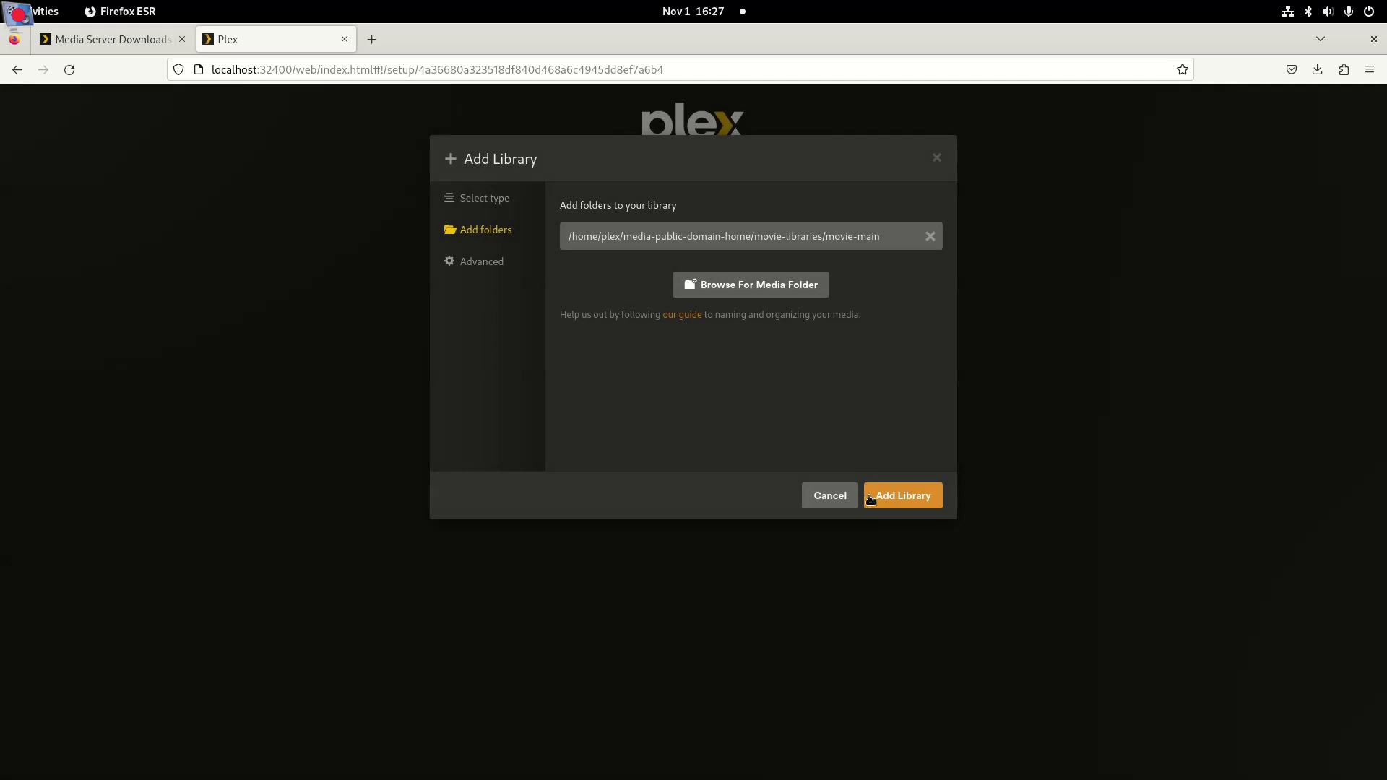
- In the Movies library's Advanced settings, untick Use local assets and set minimum collection size to 2
{"action": "left_click", "coordinate": [481, 261]}
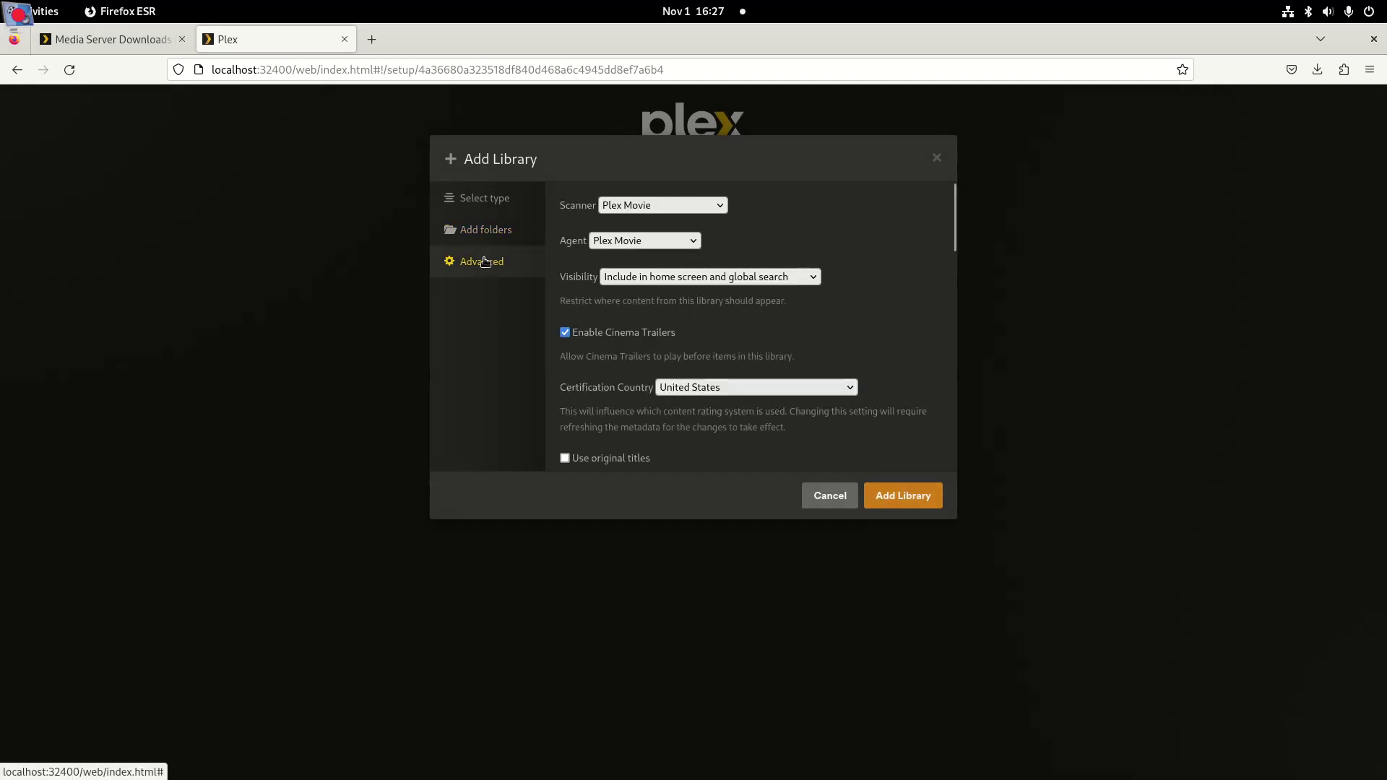
{"action": "scroll", "coordinate": [657, 292], "scroll_direction": "down", "scroll_amount": 5}
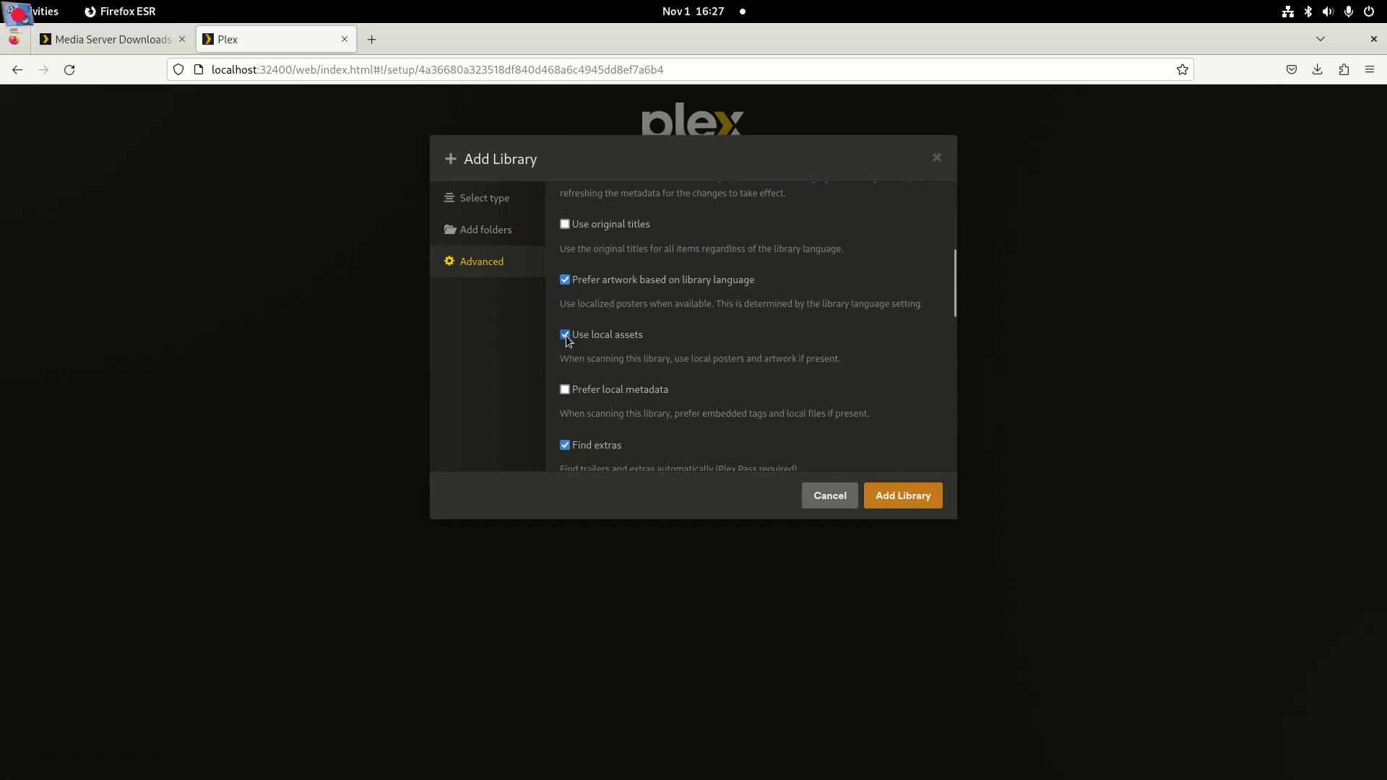
{"action": "left_click", "coordinate": [565, 336]}
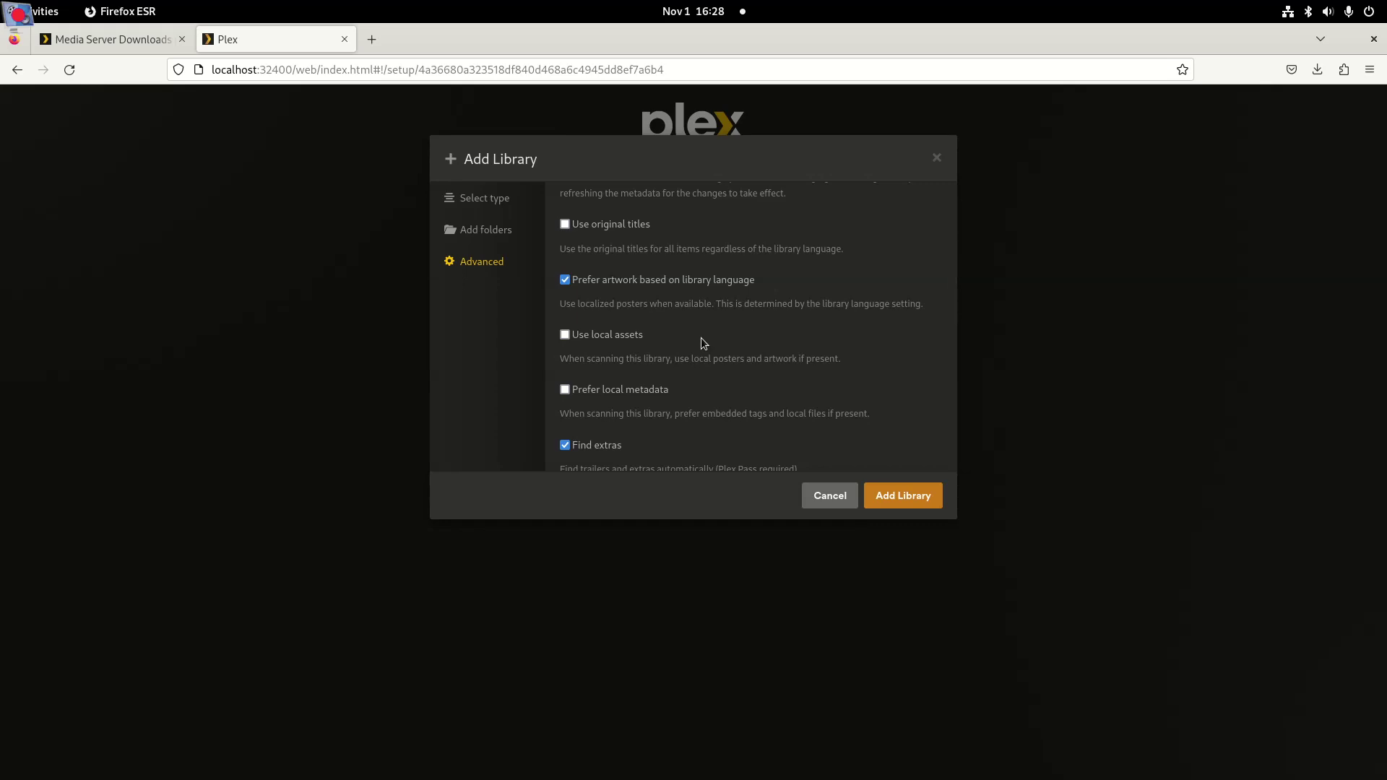
{"action": "scroll", "coordinate": [701, 337], "scroll_direction": "down", "scroll_amount": 5}
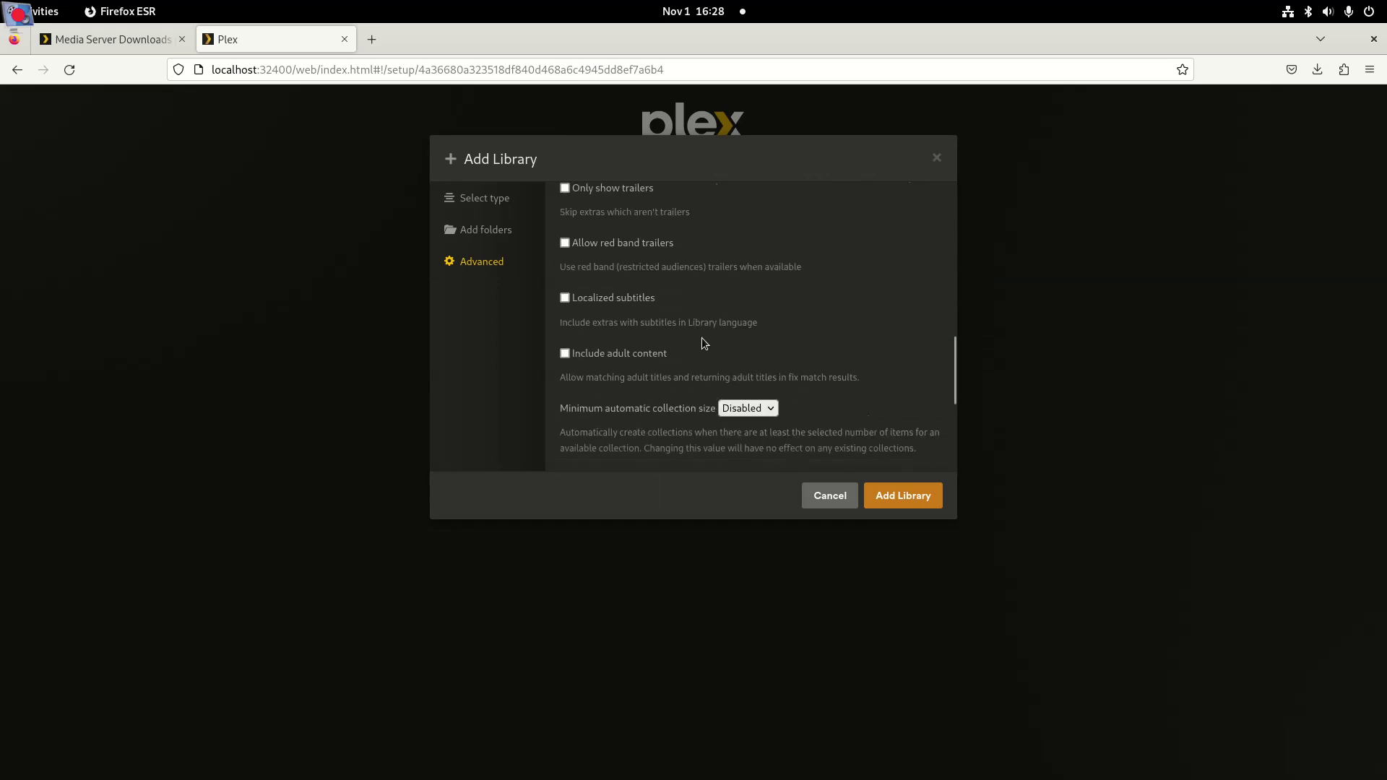
{"action": "scroll", "coordinate": [705, 342], "scroll_direction": "down", "scroll_amount": 2}
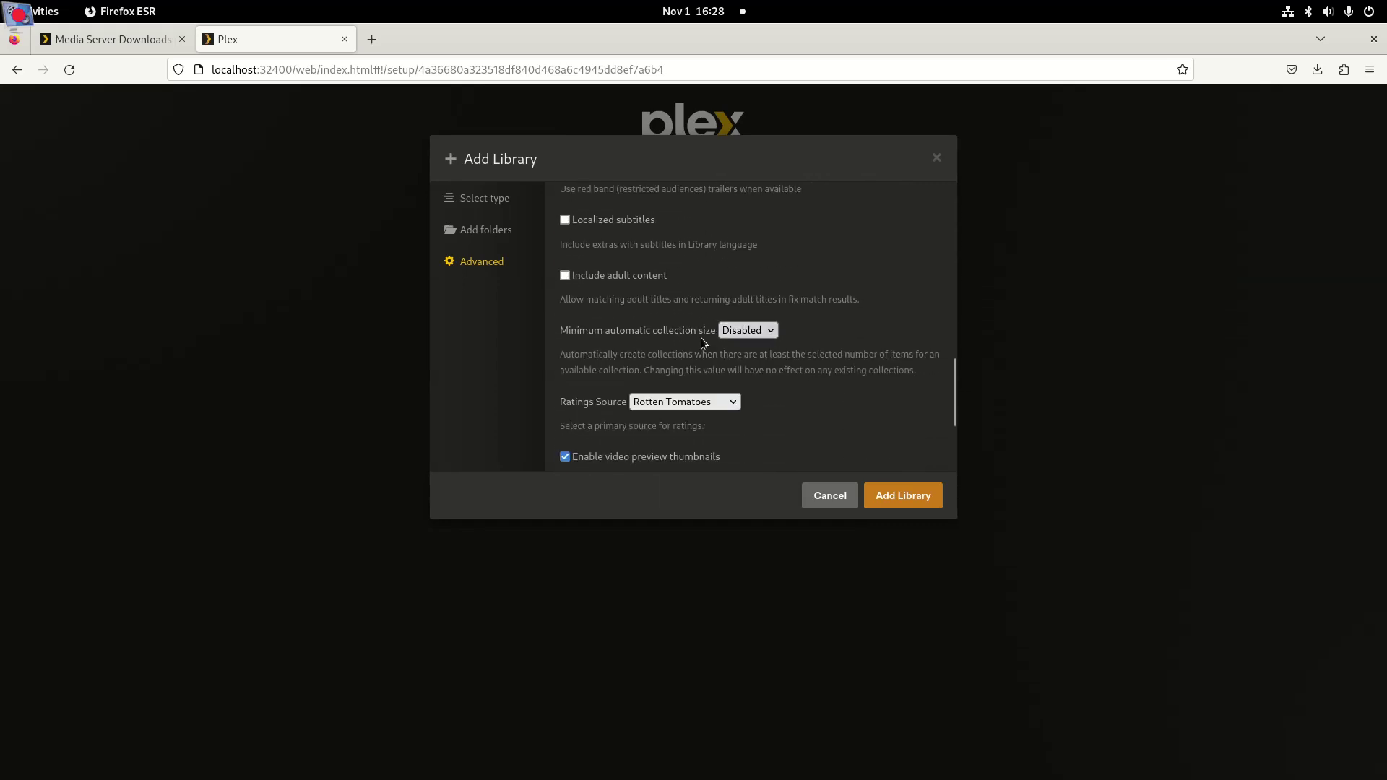
{"action": "left_click", "coordinate": [773, 335]}
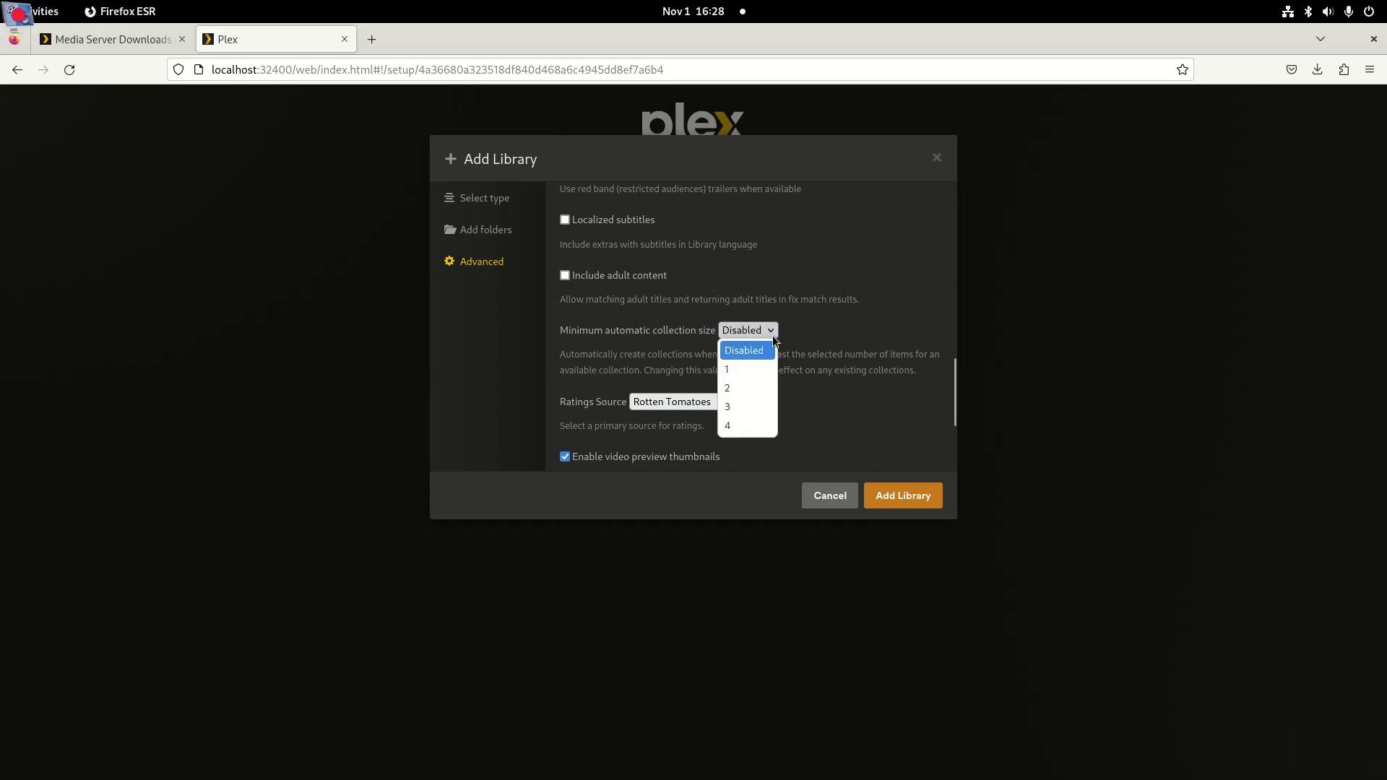
{"action": "left_click", "coordinate": [747, 383]}
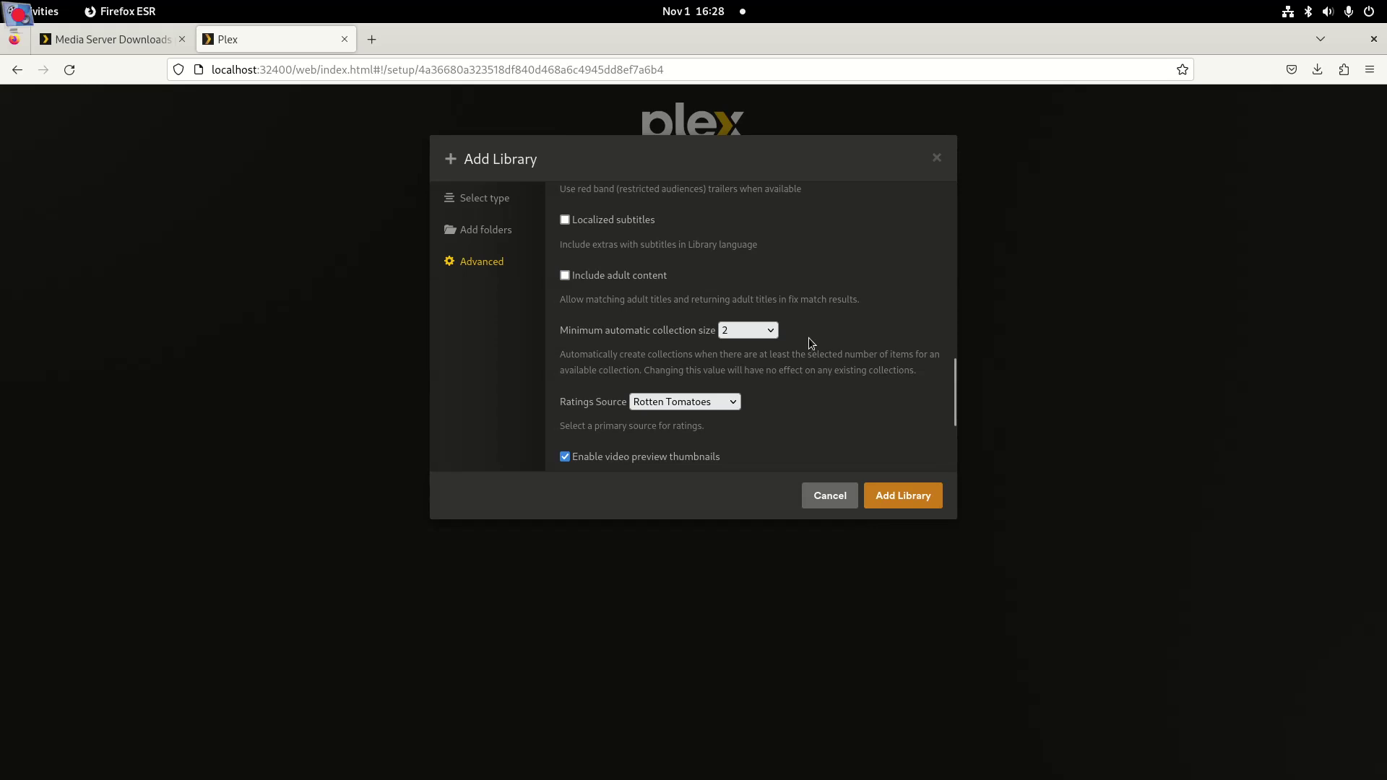
- Create the Movies library and start a new TV Shows library
{"action": "left_click", "coordinate": [902, 497]}
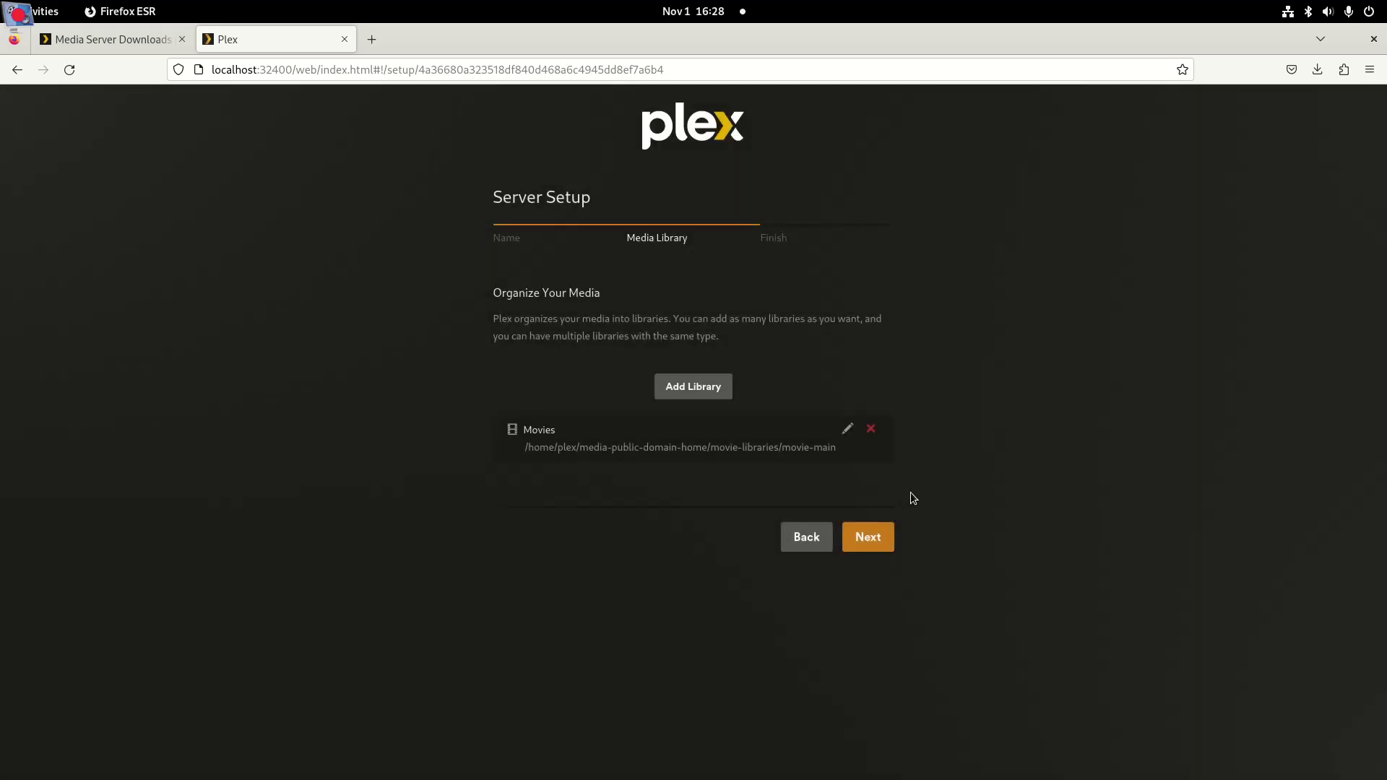
{"action": "left_click", "coordinate": [710, 385]}
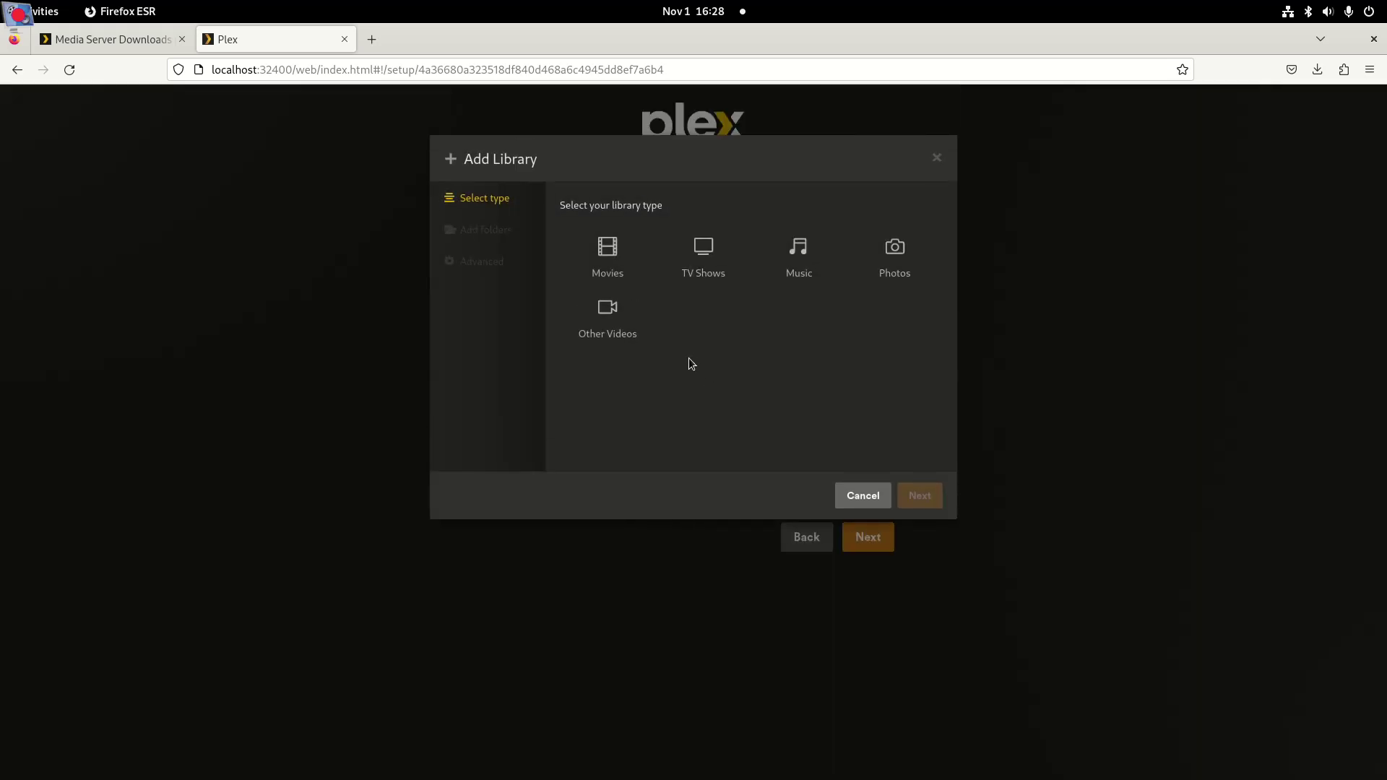
{"action": "left_click", "coordinate": [700, 258]}
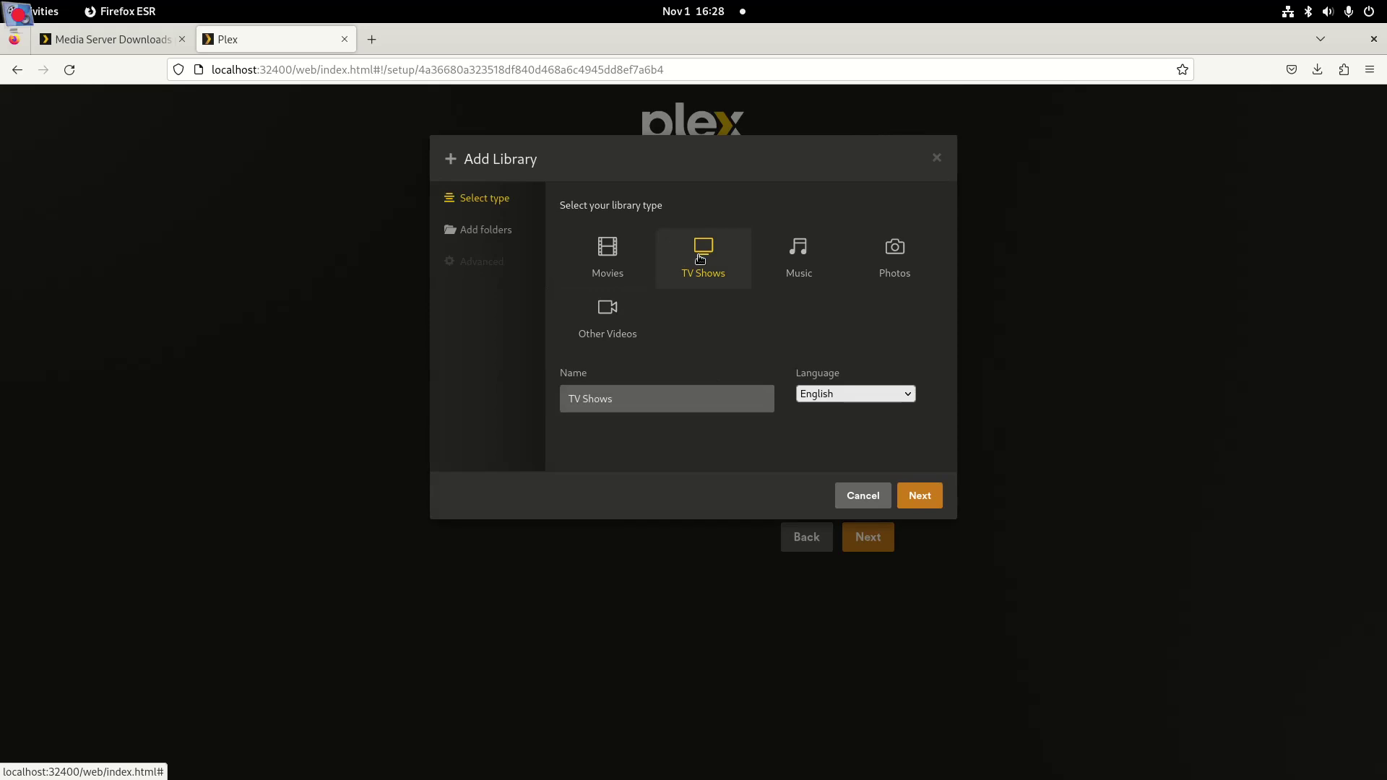
{"action": "left_click", "coordinate": [919, 495]}
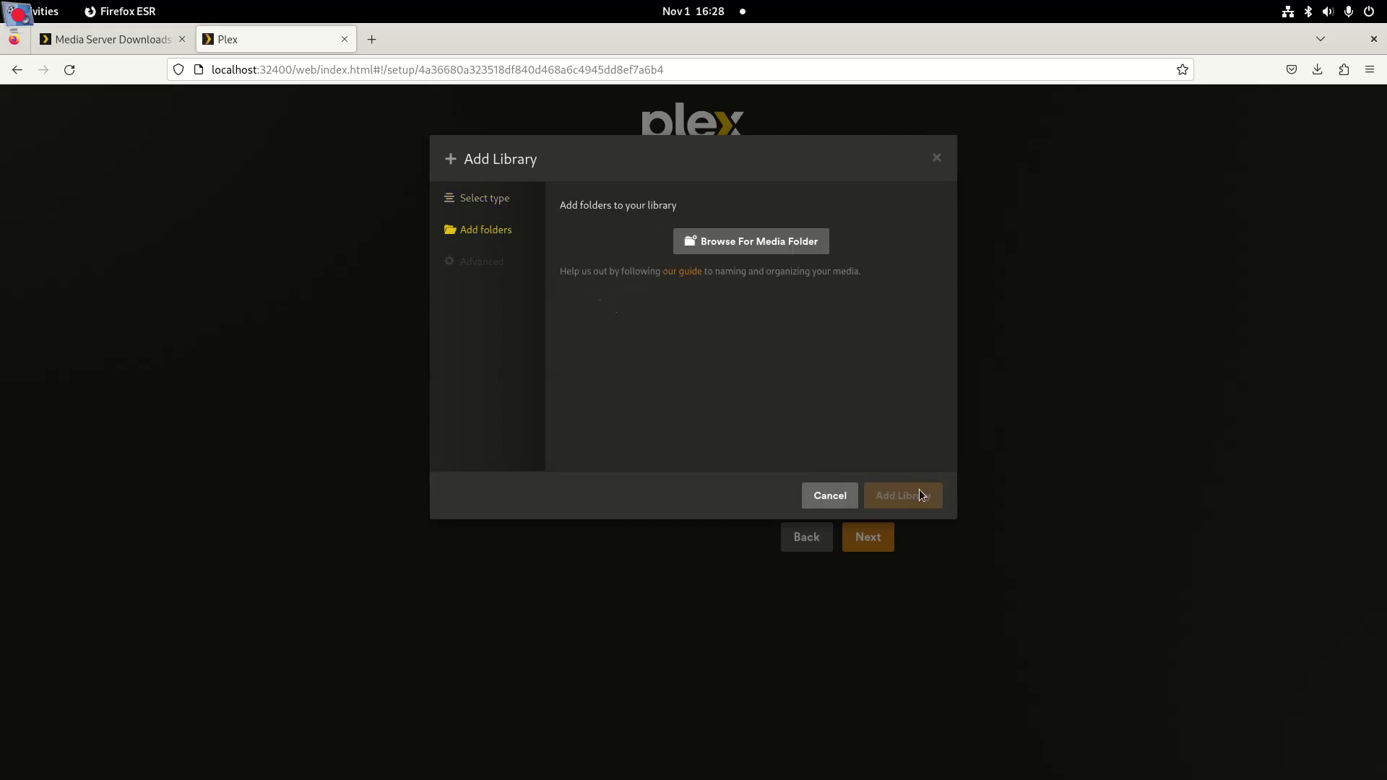
- Add the 58A3-B246 drive's media-public-domain-usb/tv-libraries/tv-main as the TV library folder
{"action": "left_click", "coordinate": [788, 240]}
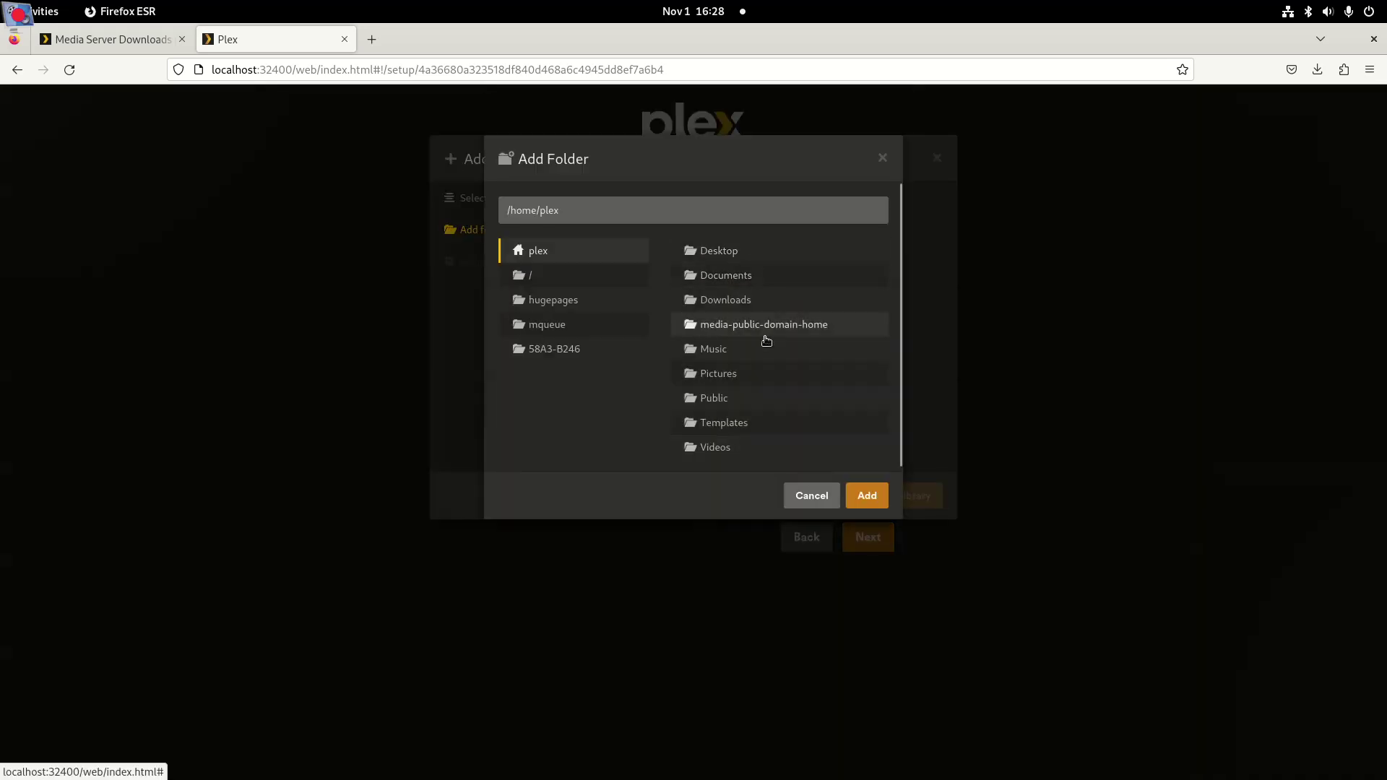
{"action": "scroll", "coordinate": [761, 344], "scroll_direction": "down", "scroll_amount": 1}
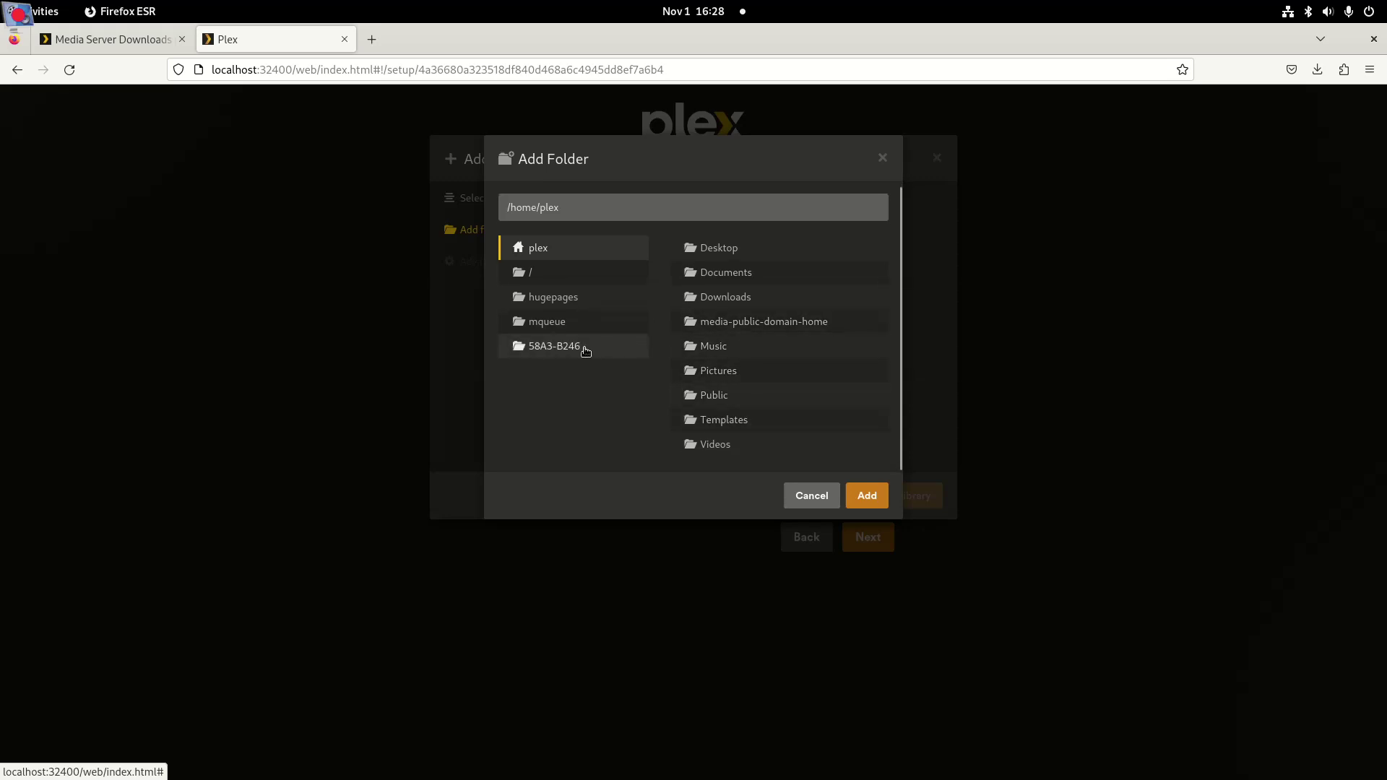
{"action": "left_click", "coordinate": [547, 355]}
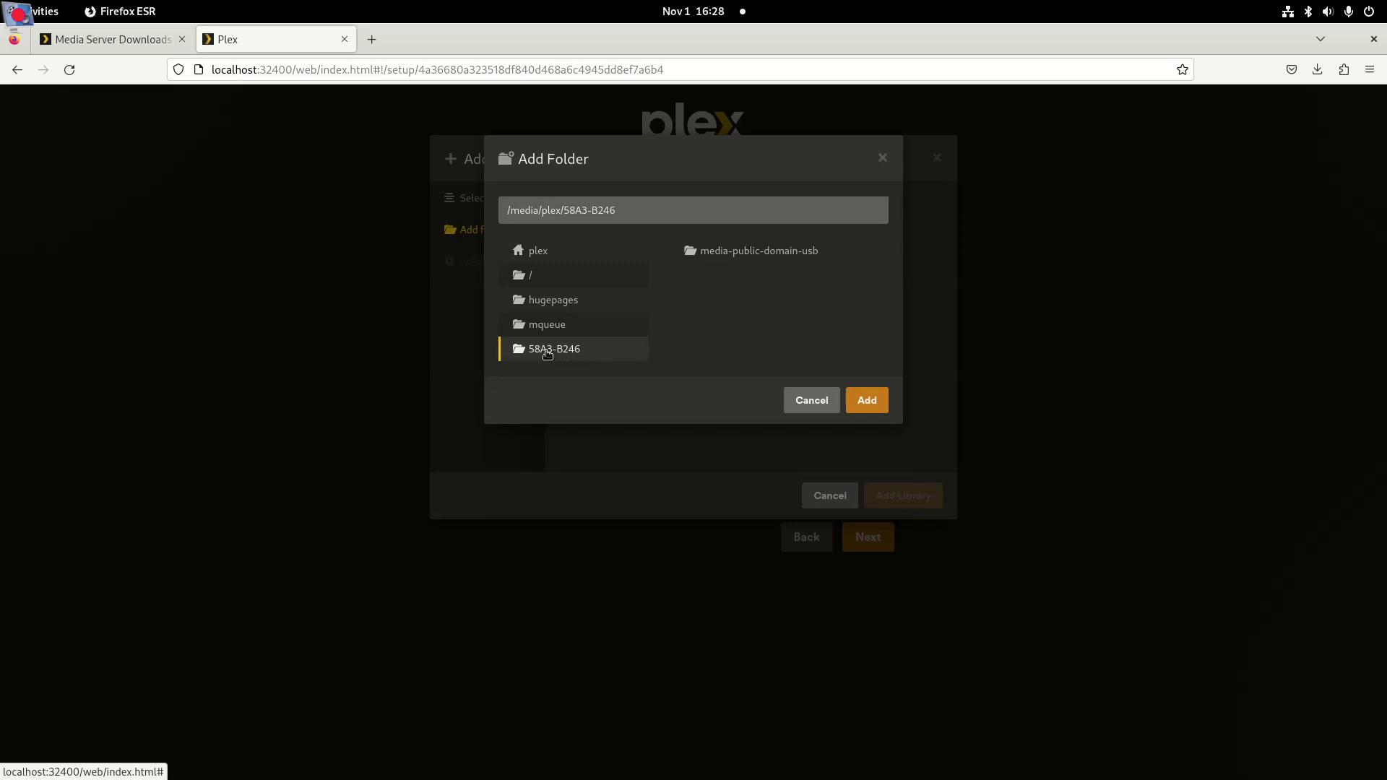
{"action": "left_click", "coordinate": [742, 252]}
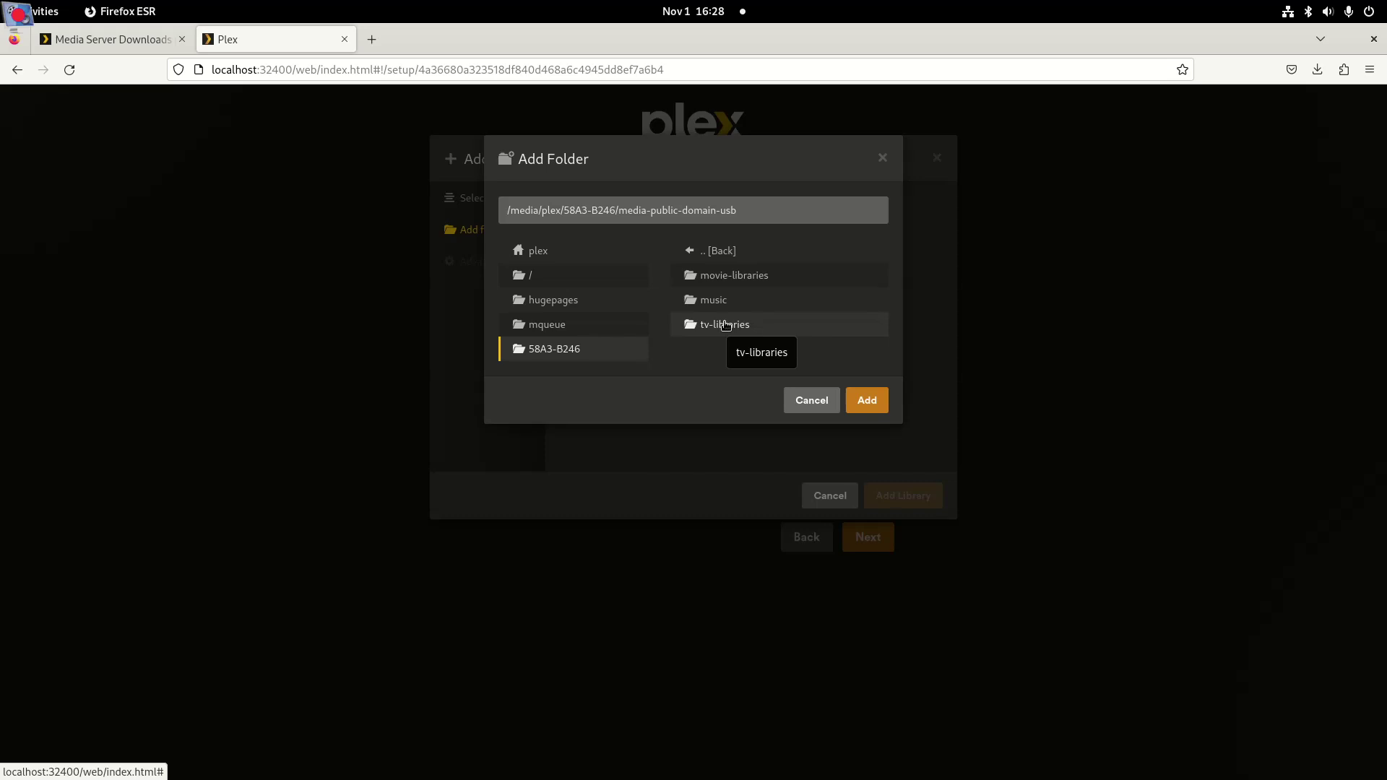
{"action": "left_click", "coordinate": [725, 324]}
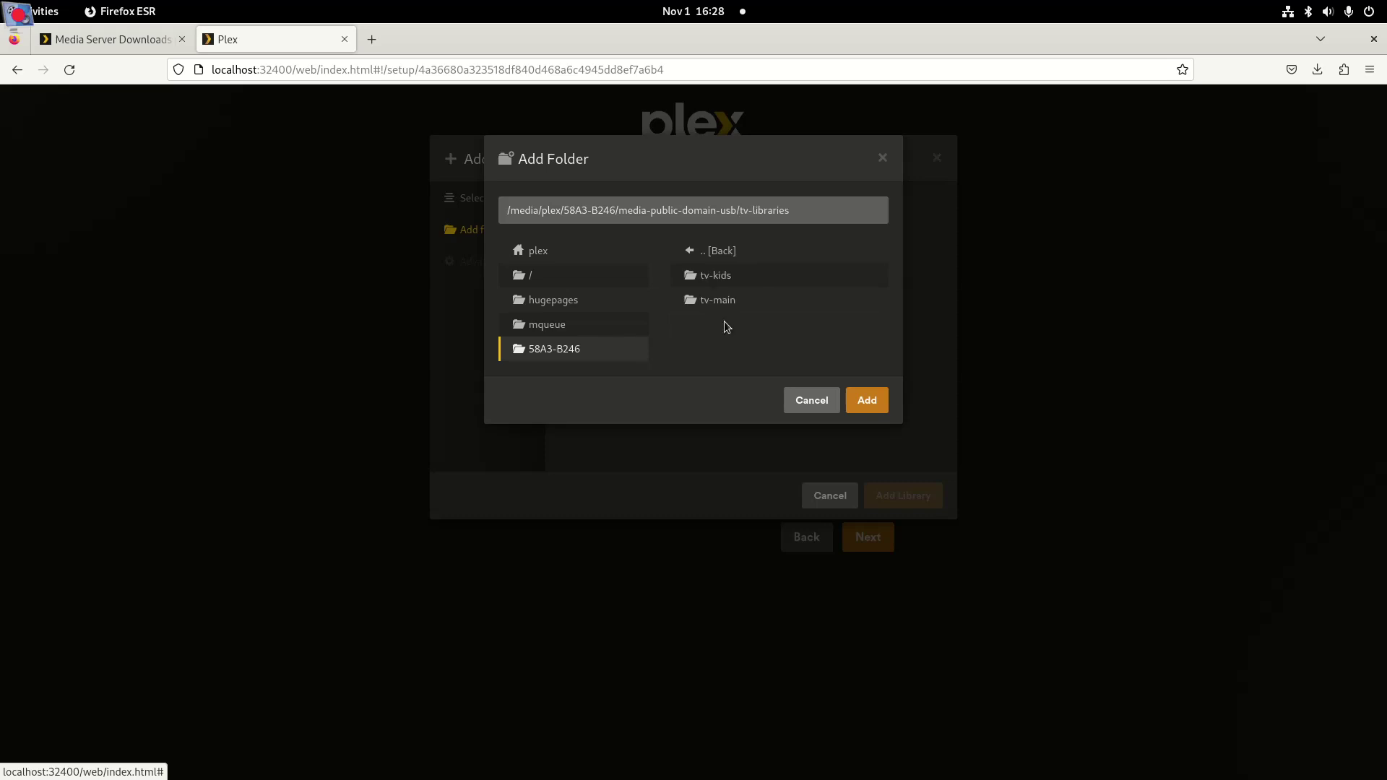
{"action": "left_click", "coordinate": [731, 302]}
{"action": "left_click", "coordinate": [871, 404]}
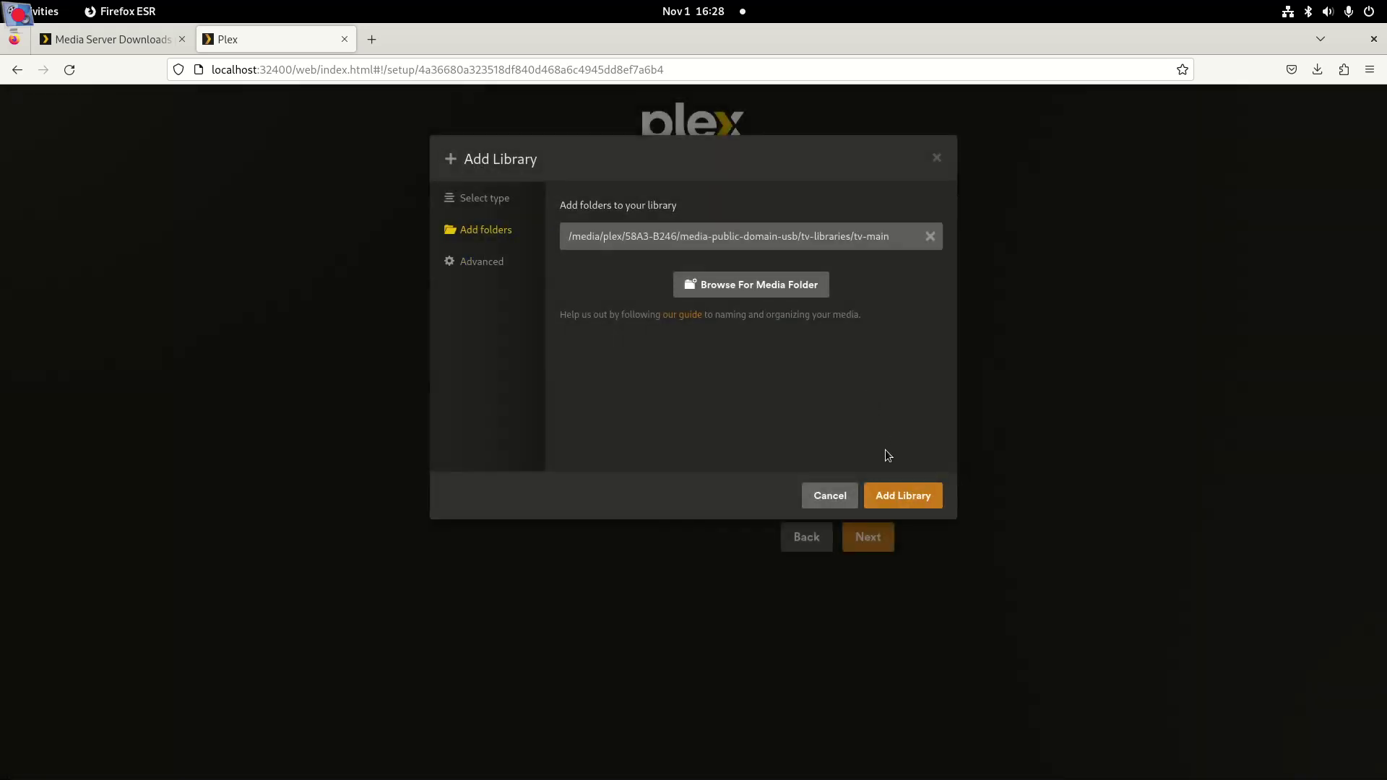
- In the TV Shows library's Advanced settings, turn off local assets and set episode ordering to TheTVDB
{"action": "left_click", "coordinate": [482, 261]}
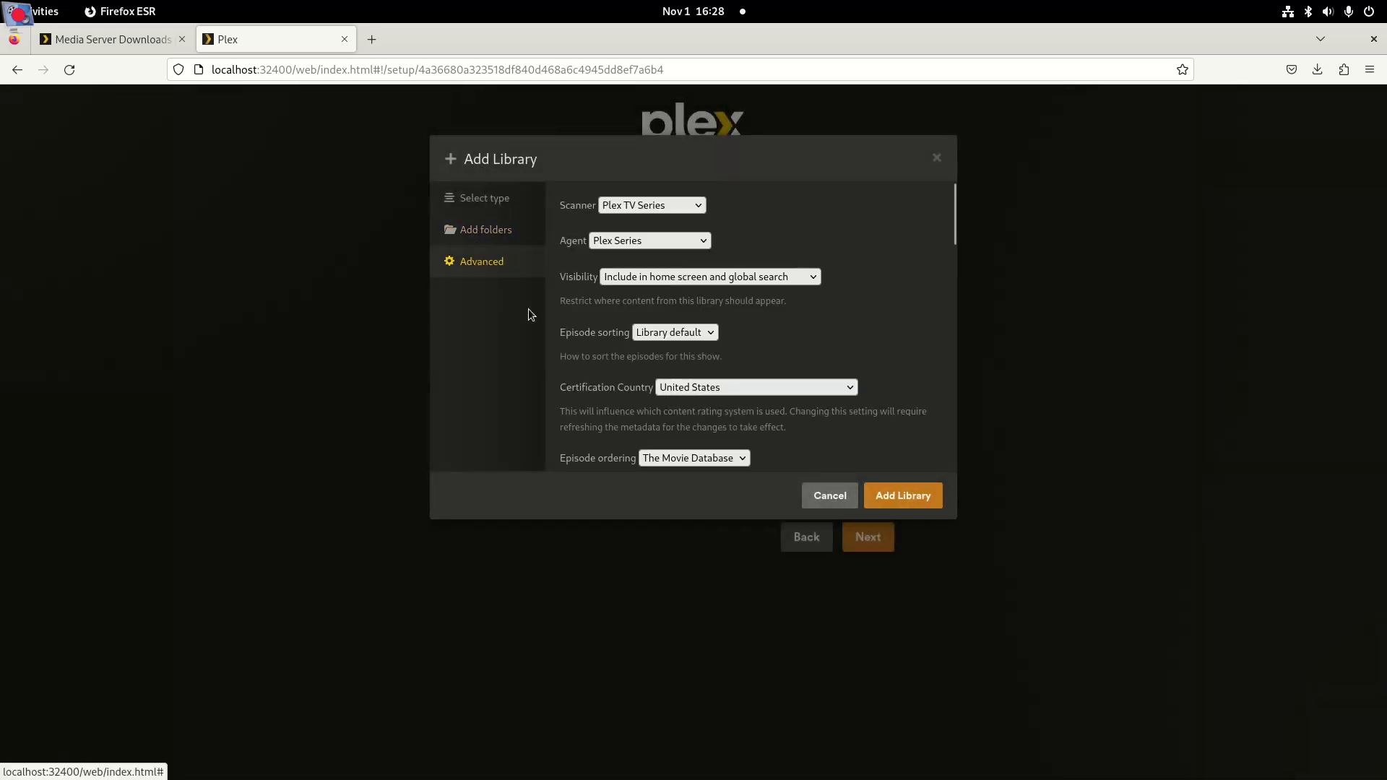
{"action": "scroll", "coordinate": [728, 282], "scroll_direction": "down", "scroll_amount": 5}
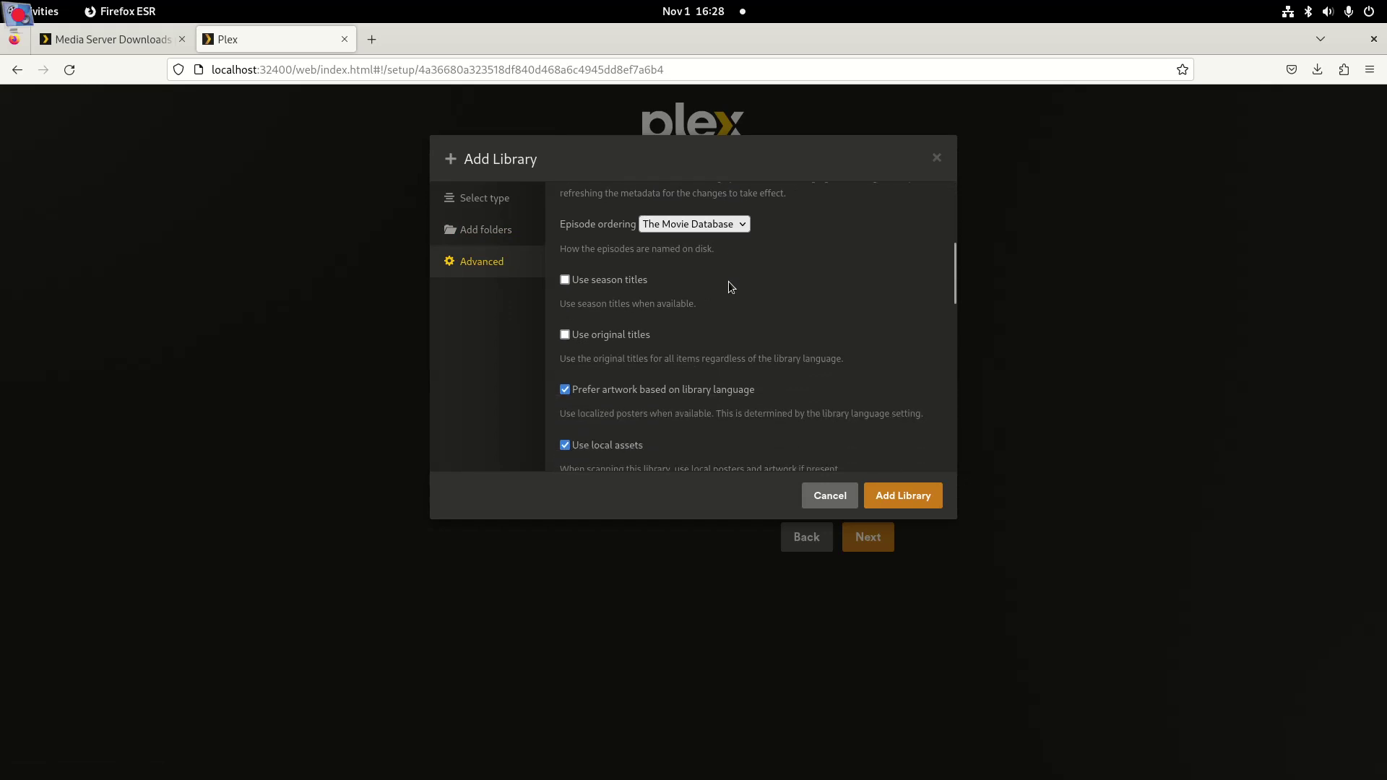
{"action": "scroll", "coordinate": [729, 286], "scroll_direction": "down", "scroll_amount": 2}
{"action": "left_click", "coordinate": [565, 367]}
{"action": "scroll", "coordinate": [704, 326], "scroll_direction": "down", "scroll_amount": 4}
{"action": "scroll", "coordinate": [687, 340], "scroll_direction": "down", "scroll_amount": 6}
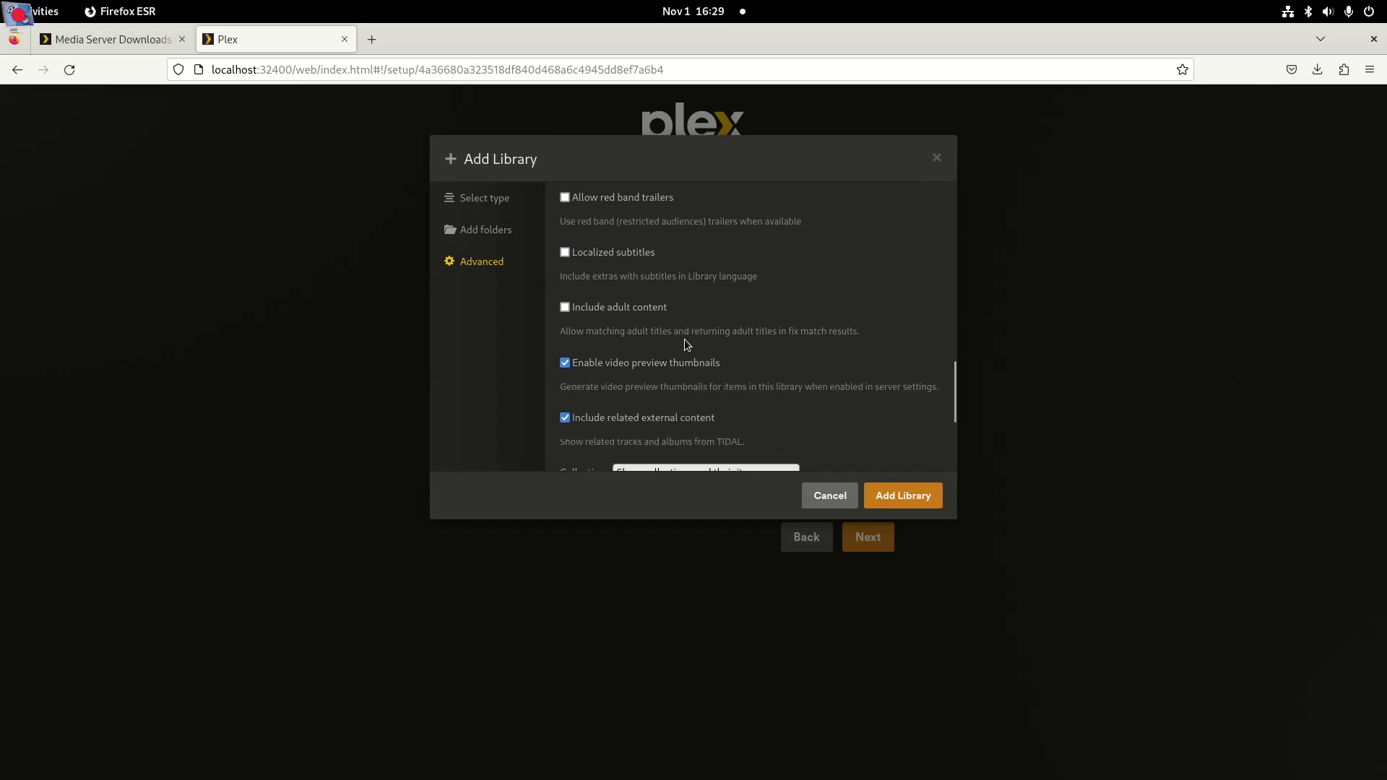
{"action": "scroll", "coordinate": [685, 340], "scroll_direction": "down", "scroll_amount": 4}
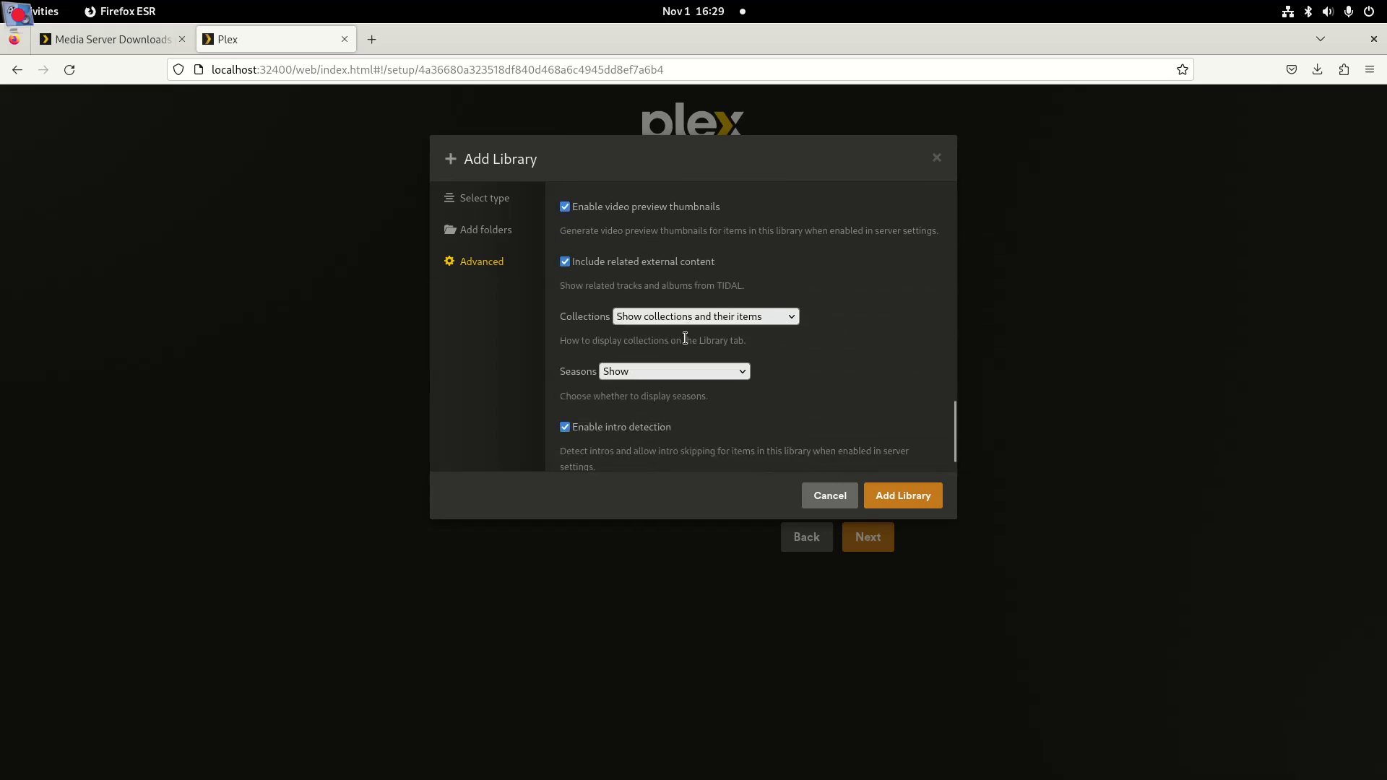
{"action": "scroll", "coordinate": [688, 337], "scroll_direction": "up", "scroll_amount": 10}
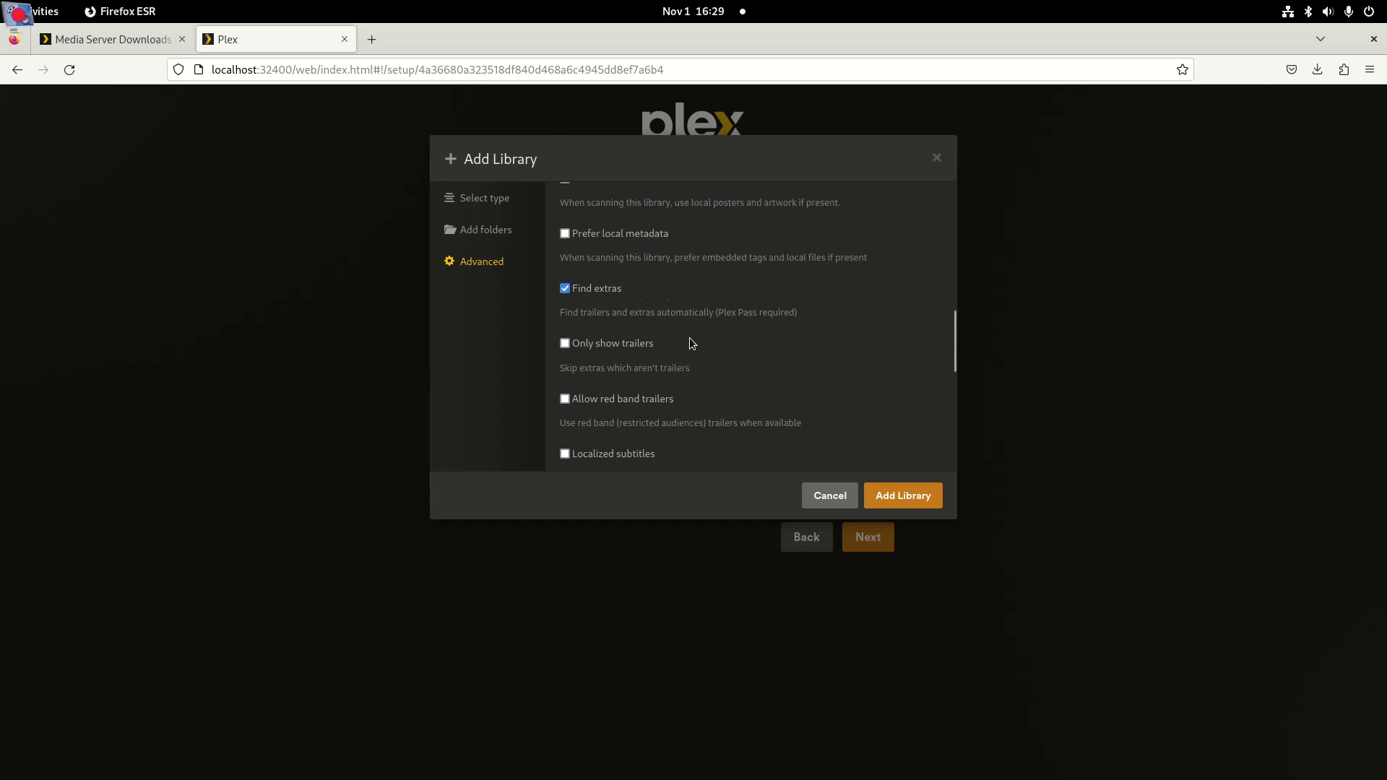
{"action": "scroll", "coordinate": [691, 337], "scroll_direction": "up", "scroll_amount": 8}
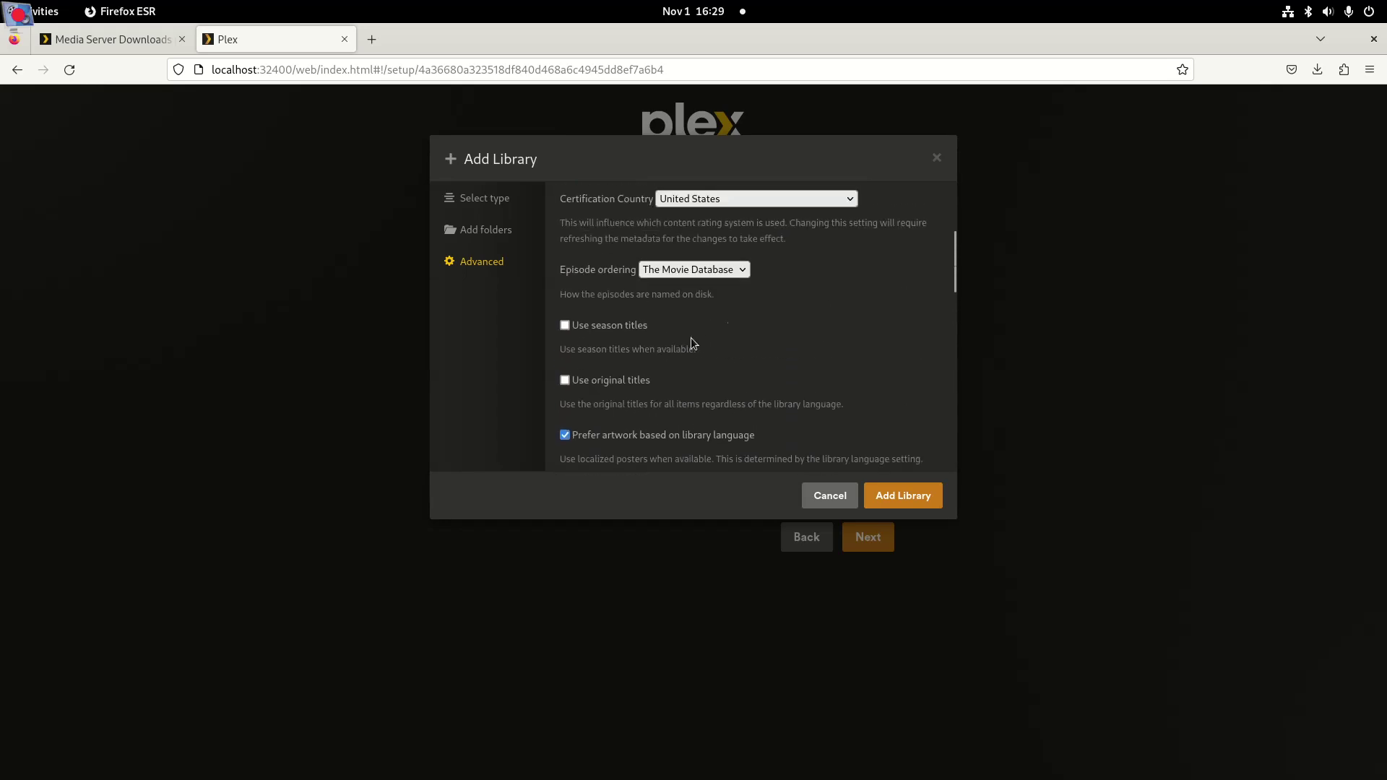
{"action": "left_click", "coordinate": [743, 271]}
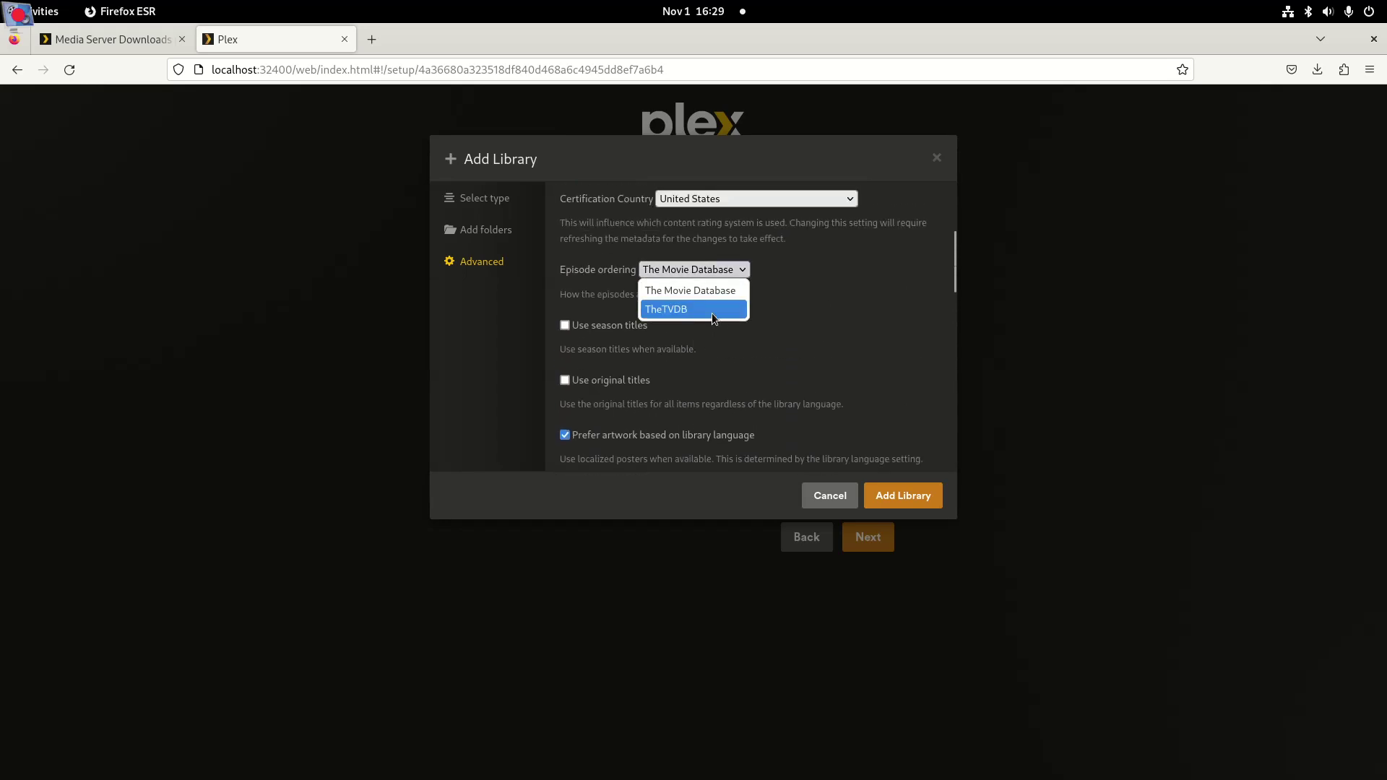
{"action": "left_click", "coordinate": [713, 313]}
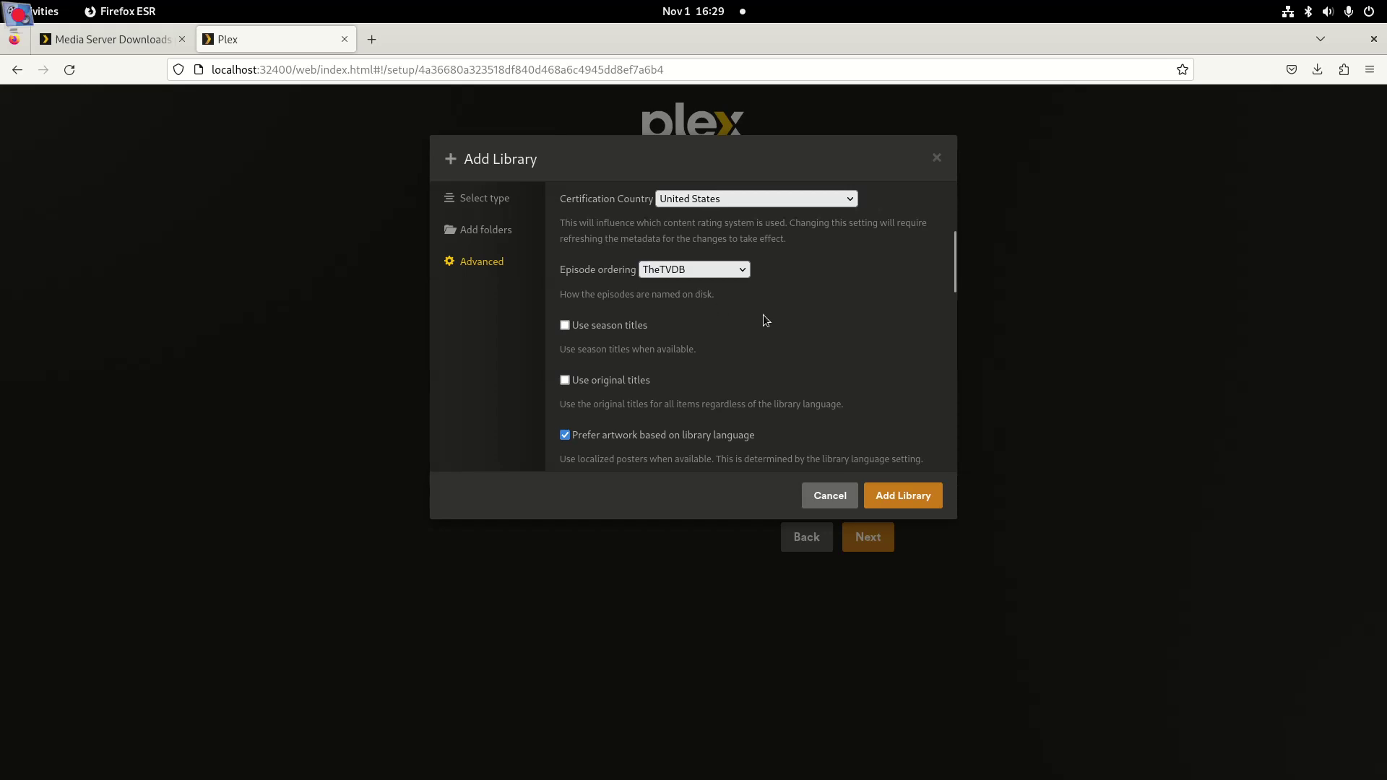
{"action": "left_click", "coordinate": [740, 269]}
{"action": "left_click", "coordinate": [742, 274]}
- Add the TV Shows library and finish the server setup
{"action": "left_click", "coordinate": [901, 498]}
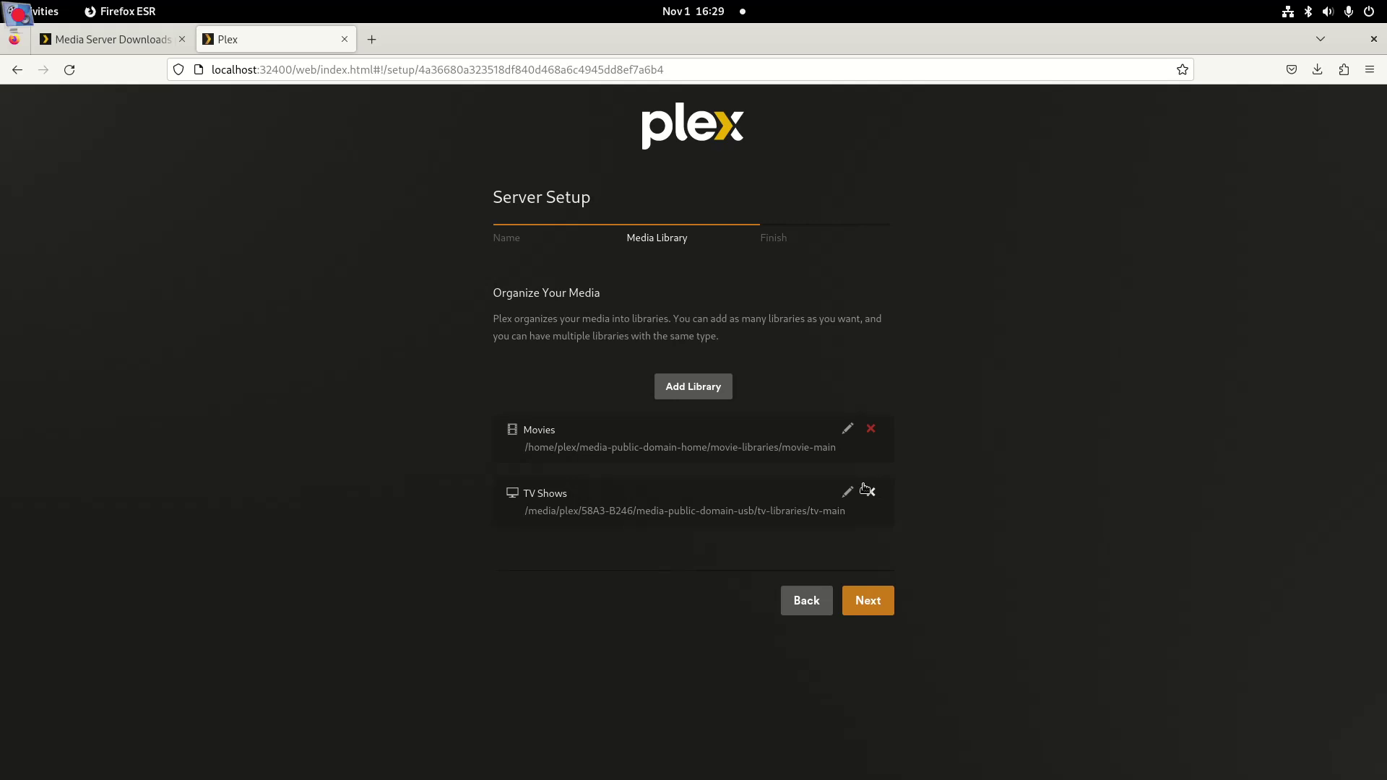
{"action": "left_click", "coordinate": [884, 611]}
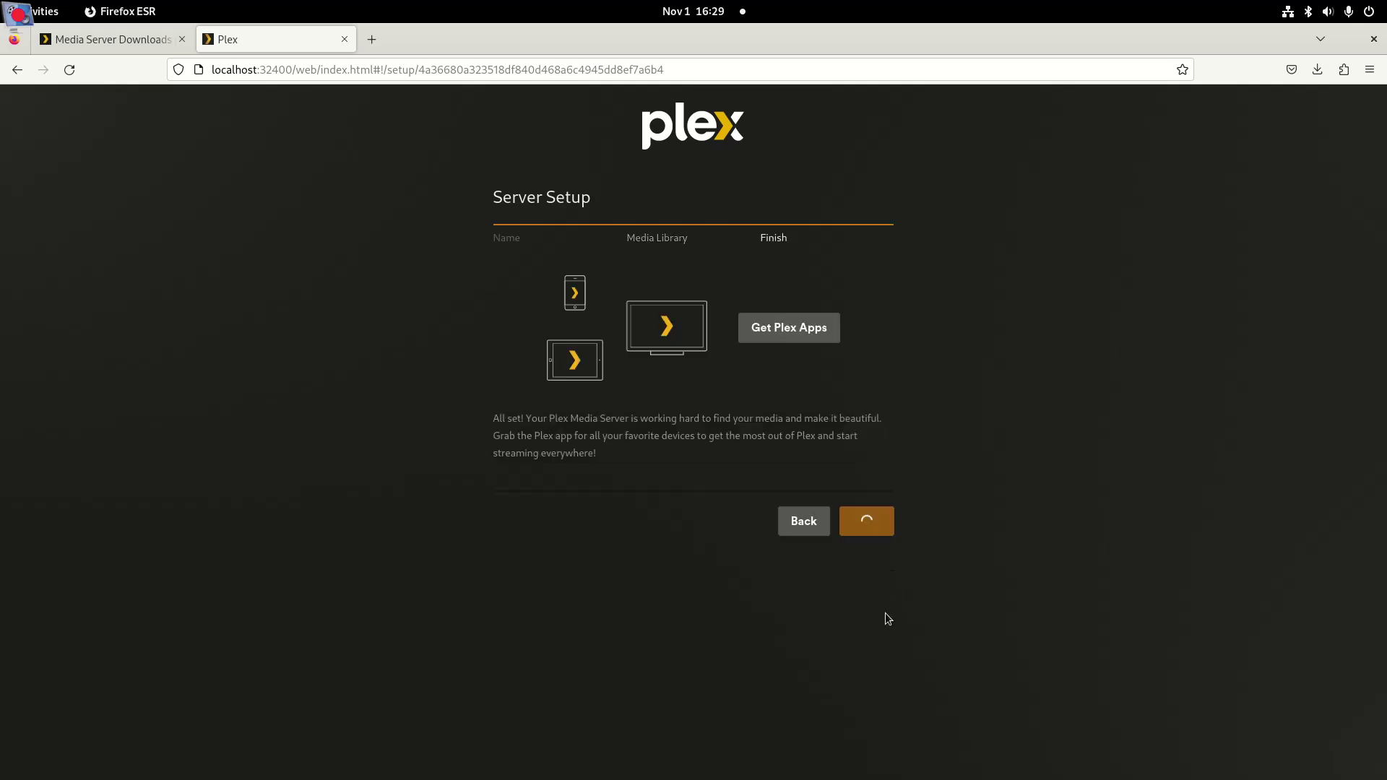
{"action": "left_click", "coordinate": [869, 523]}
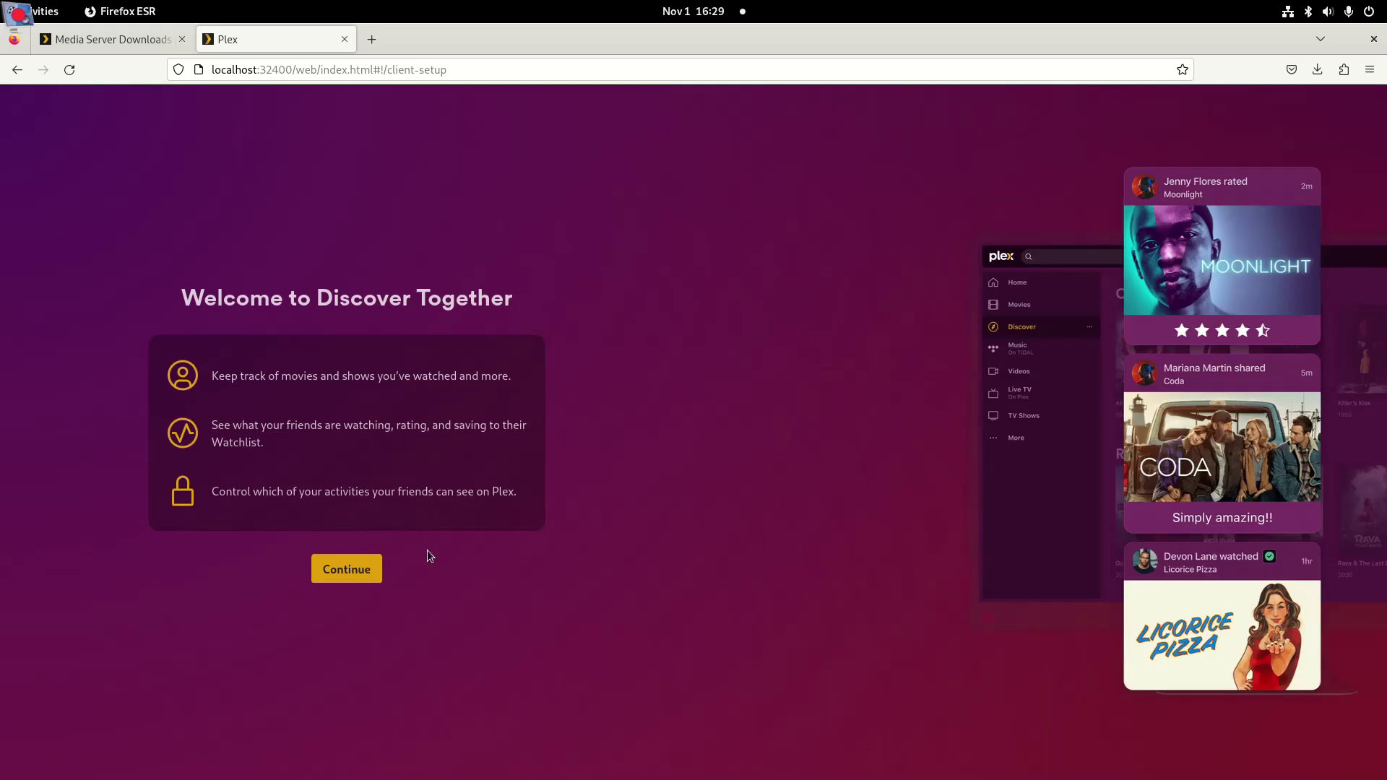
- Continue past the Discover Together intro pages to the privacy settings
{"action": "left_click", "coordinate": [361, 568]}
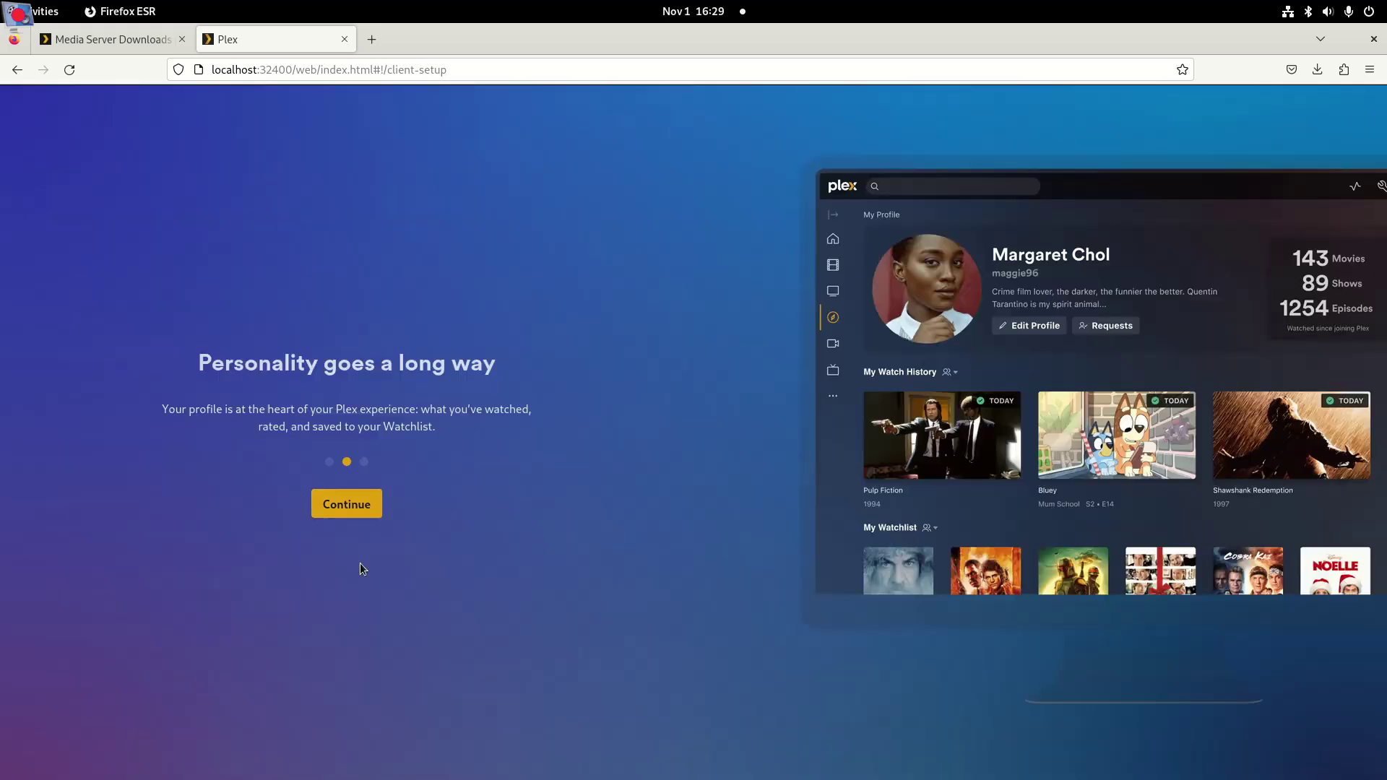
{"action": "left_click", "coordinate": [354, 500]}
{"action": "left_click", "coordinate": [353, 500]}
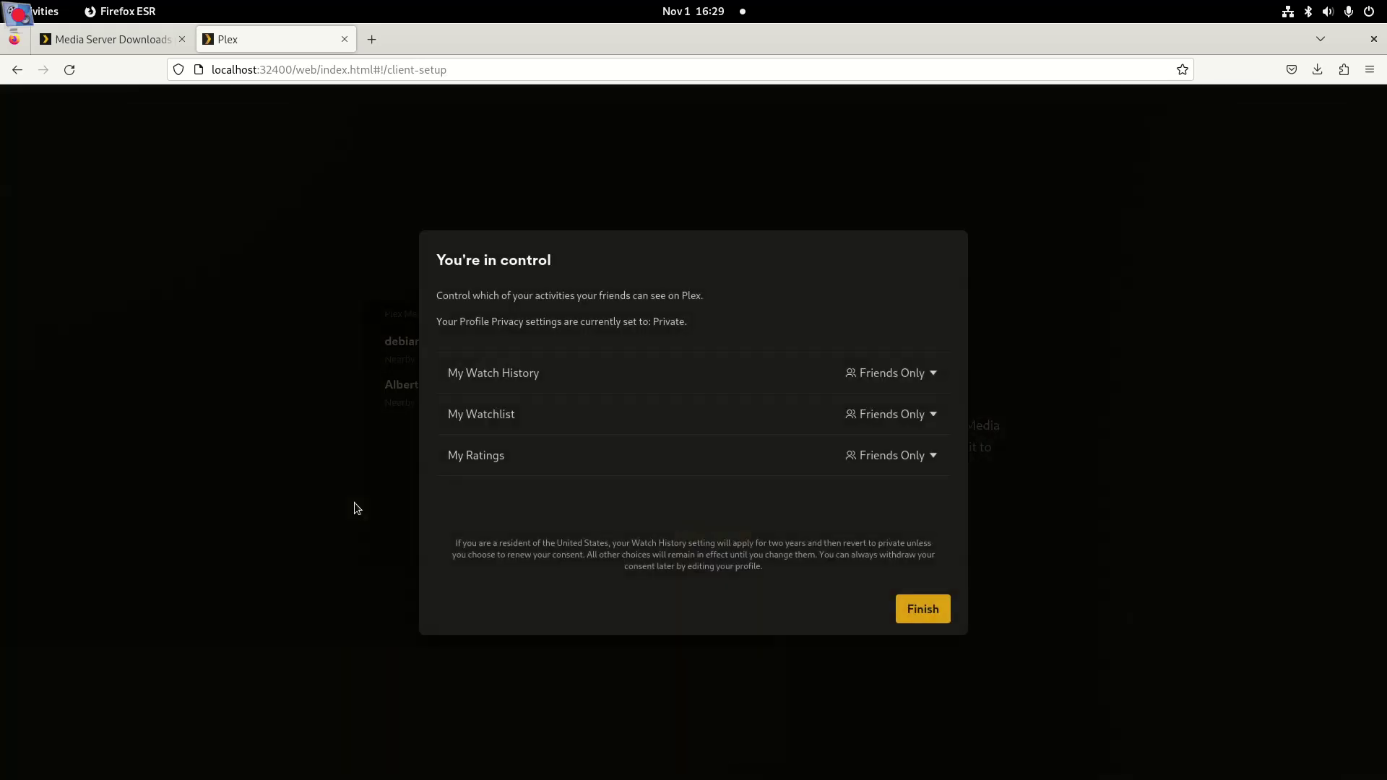
- Set My Watch History, My Watchlist and My Ratings visibility to Private
{"action": "left_click", "coordinate": [937, 374]}
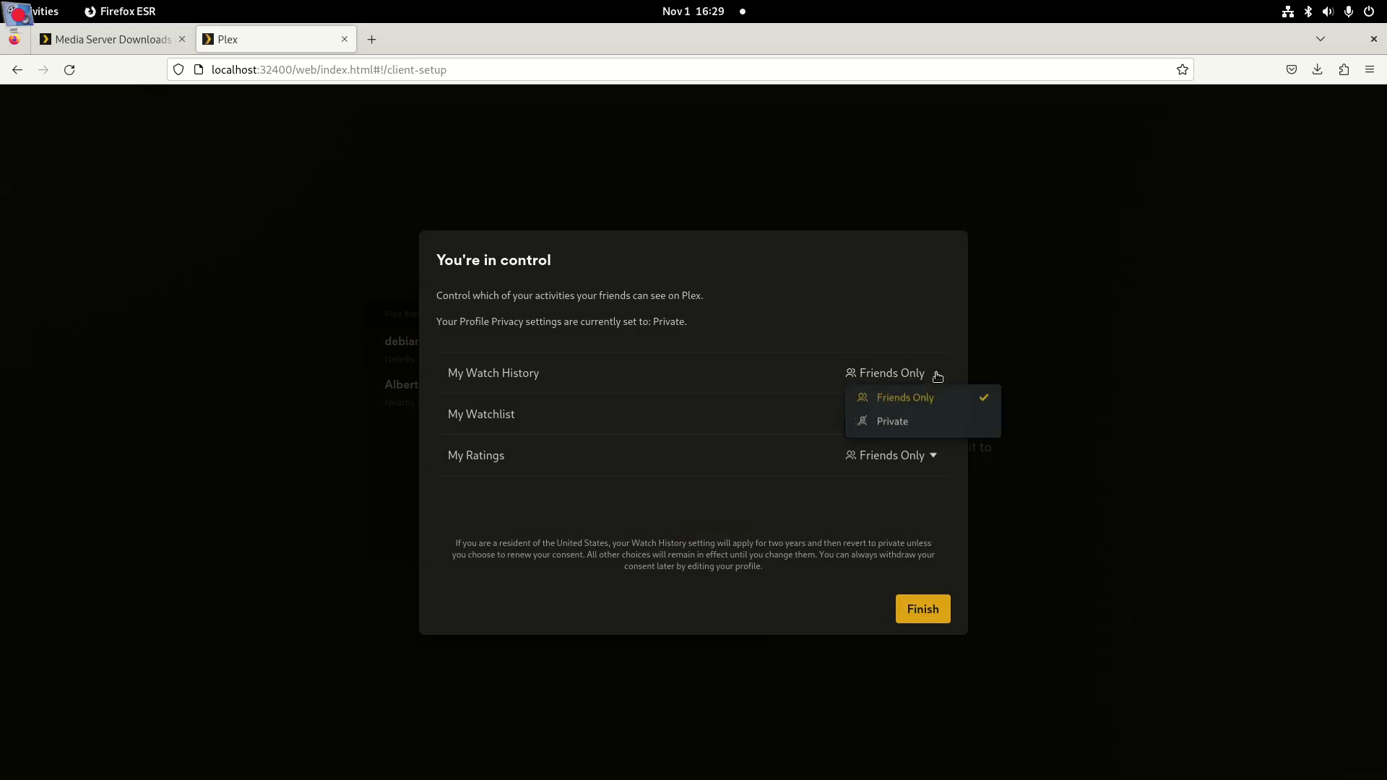
{"action": "left_click", "coordinate": [925, 419]}
{"action": "left_click", "coordinate": [932, 419]}
{"action": "left_click", "coordinate": [909, 469]}
{"action": "left_click", "coordinate": [933, 457]}
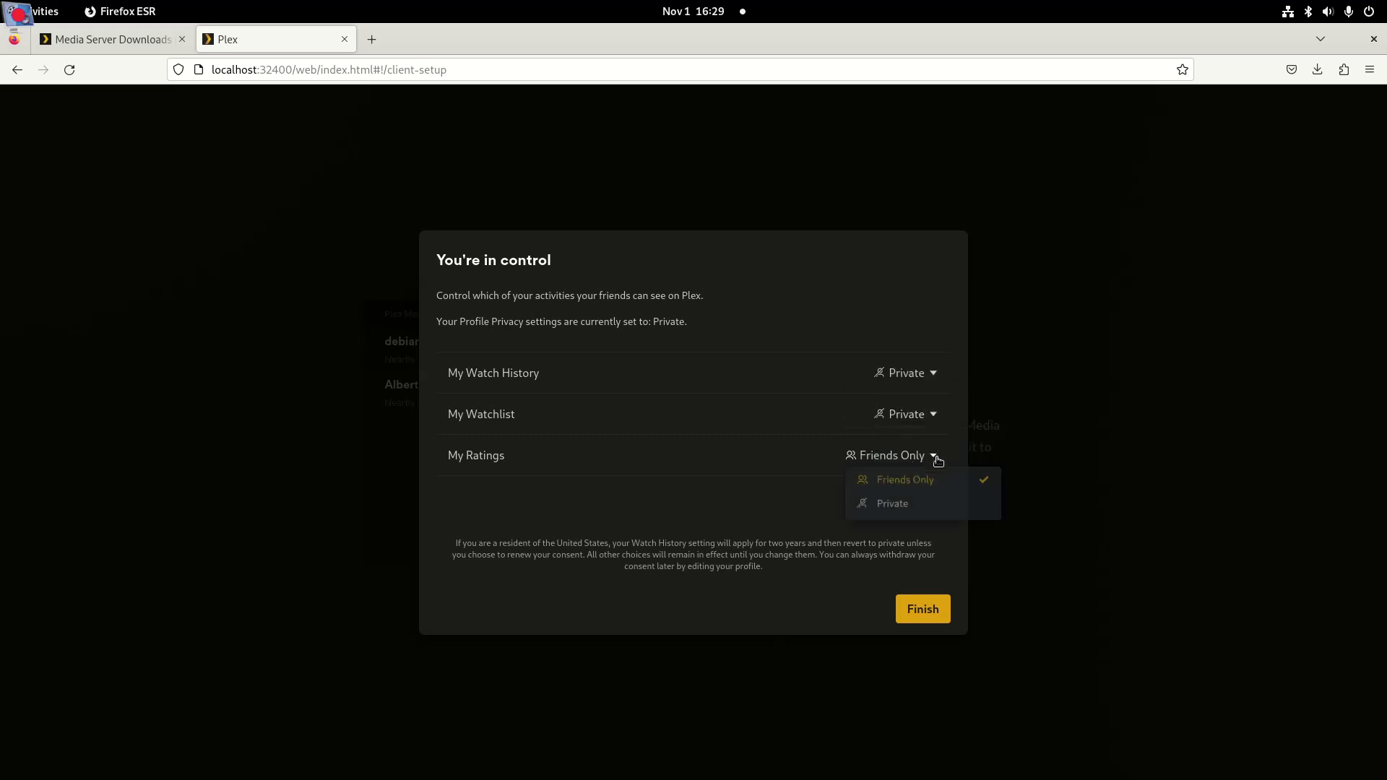
{"action": "left_click", "coordinate": [900, 504]}
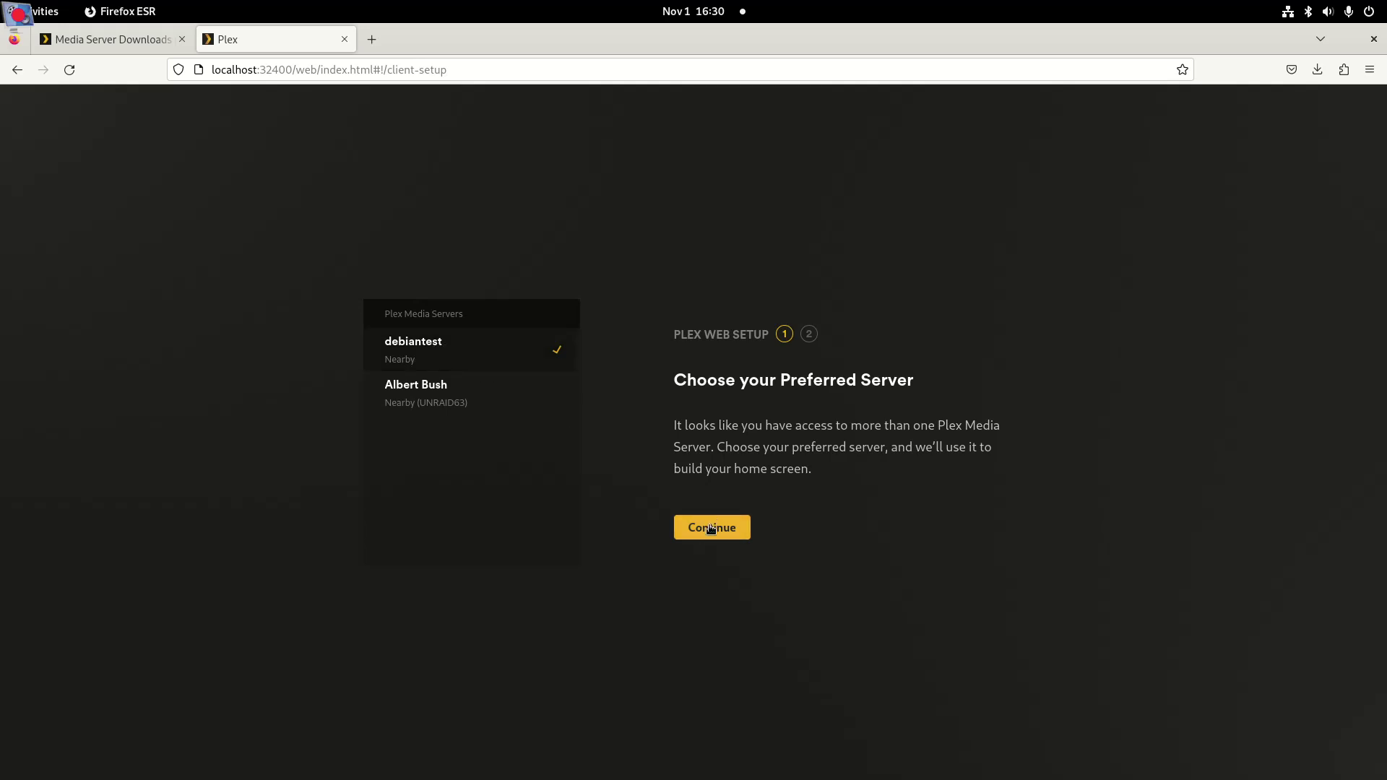
- Confirm the preferred server, finish setup with all sources pinned, and close the streaming services prompt
{"action": "left_click", "coordinate": [711, 529]}
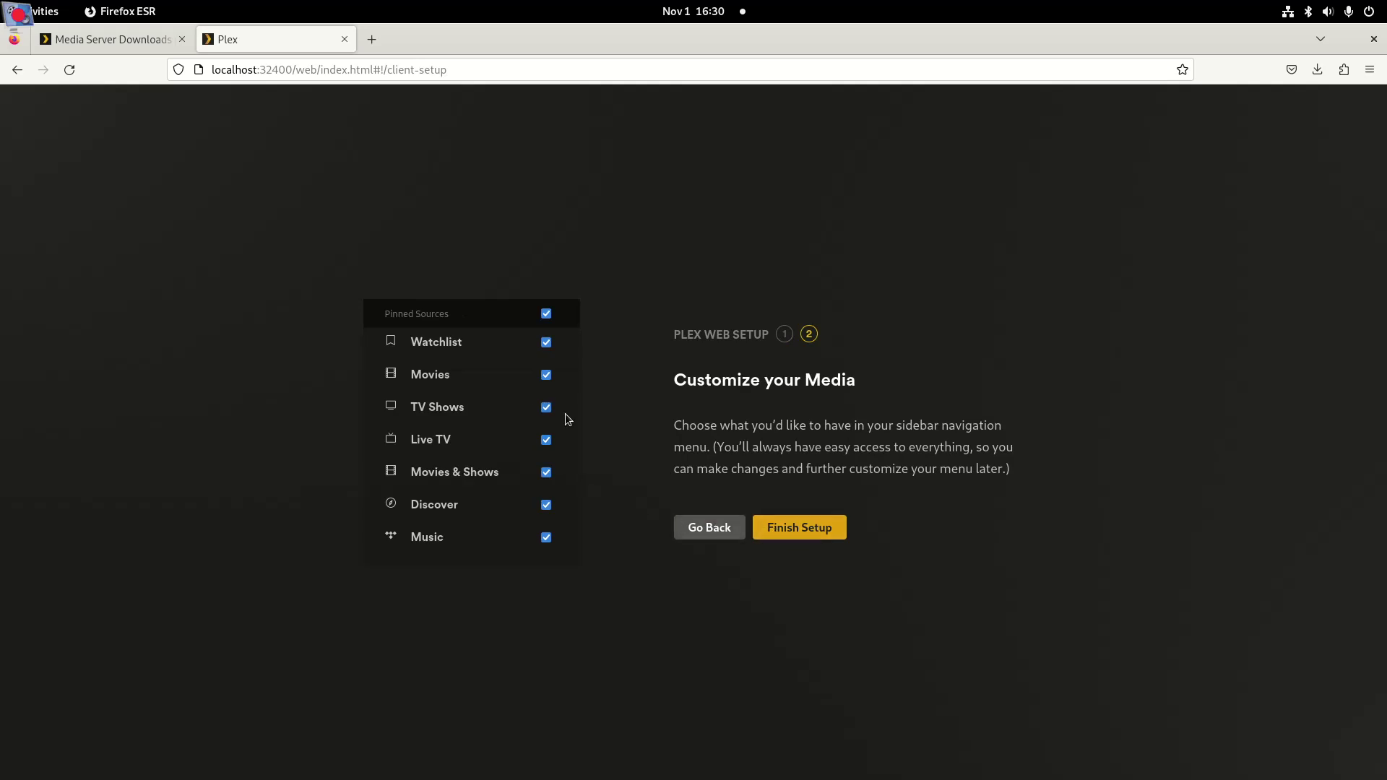
{"action": "left_click", "coordinate": [812, 536]}
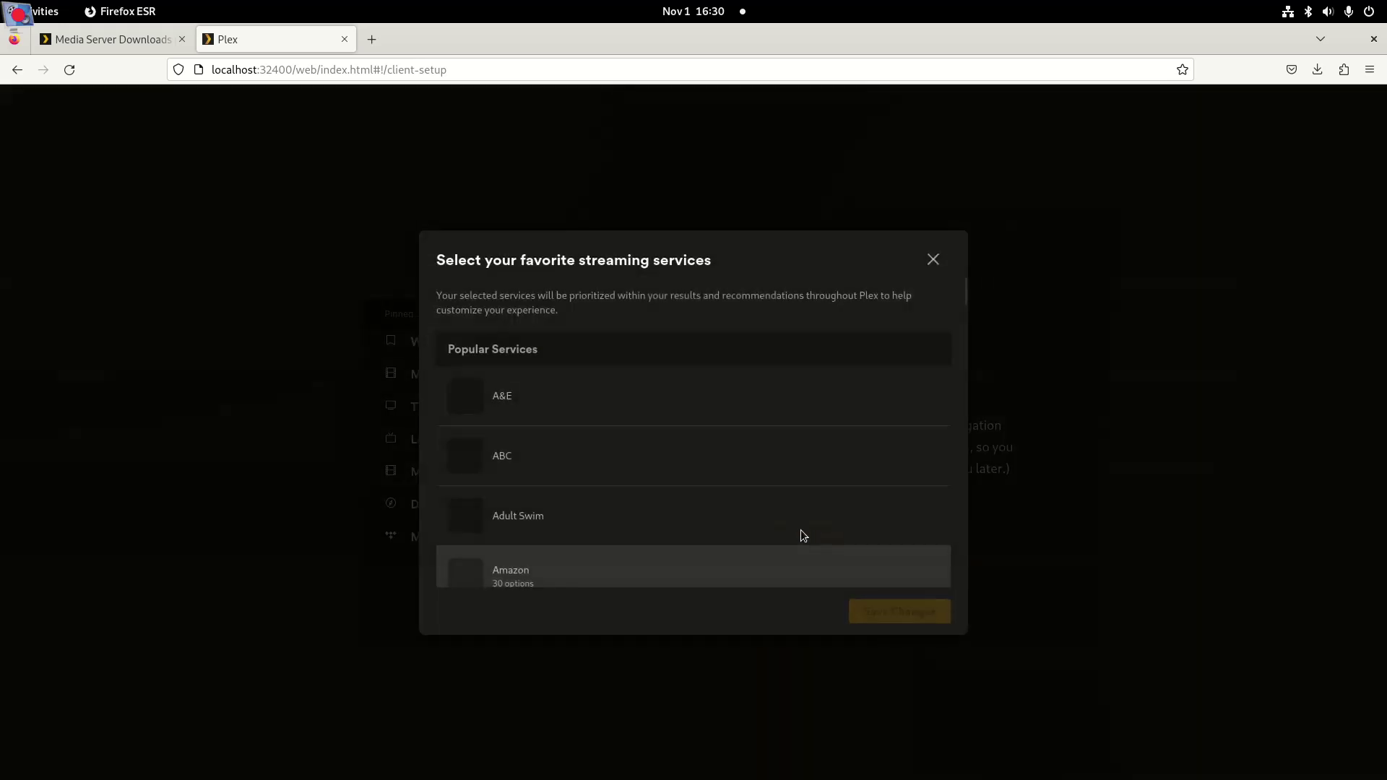
{"action": "left_click", "coordinate": [802, 406]}
{"action": "scroll", "coordinate": [781, 432], "scroll_direction": "down", "scroll_amount": 4}
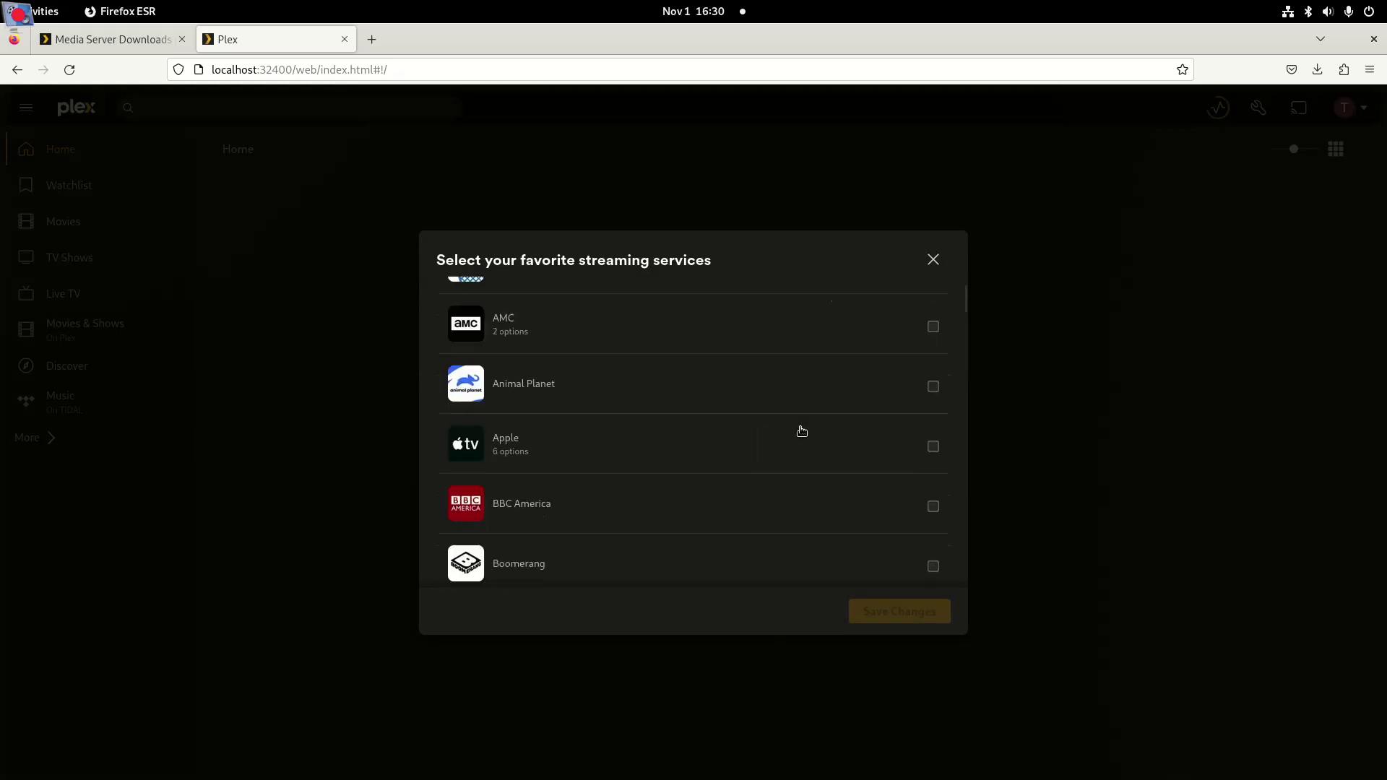
{"action": "left_click", "coordinate": [932, 262]}
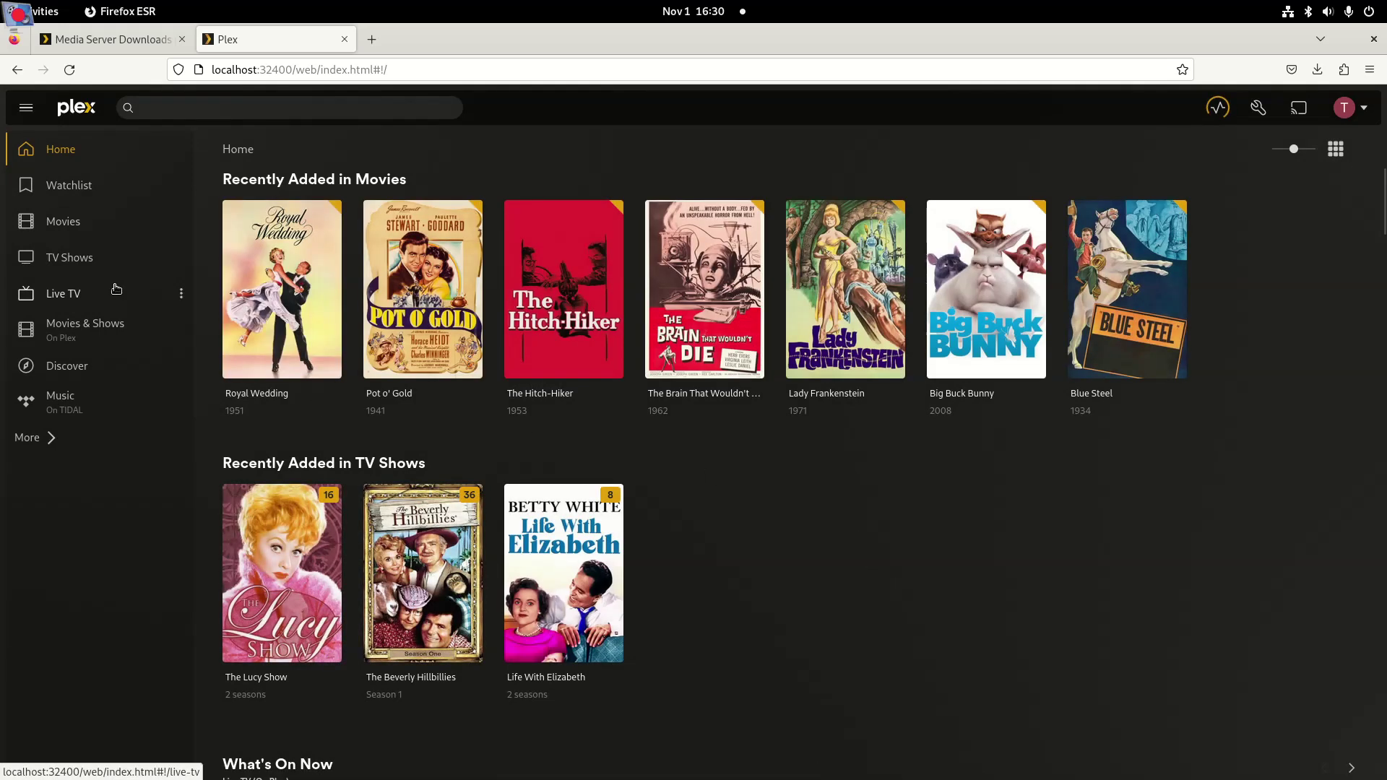
- Browse the TV Shows library, decline watch-state and ratings sync, and open the Movies library
{"action": "left_click", "coordinate": [66, 256]}
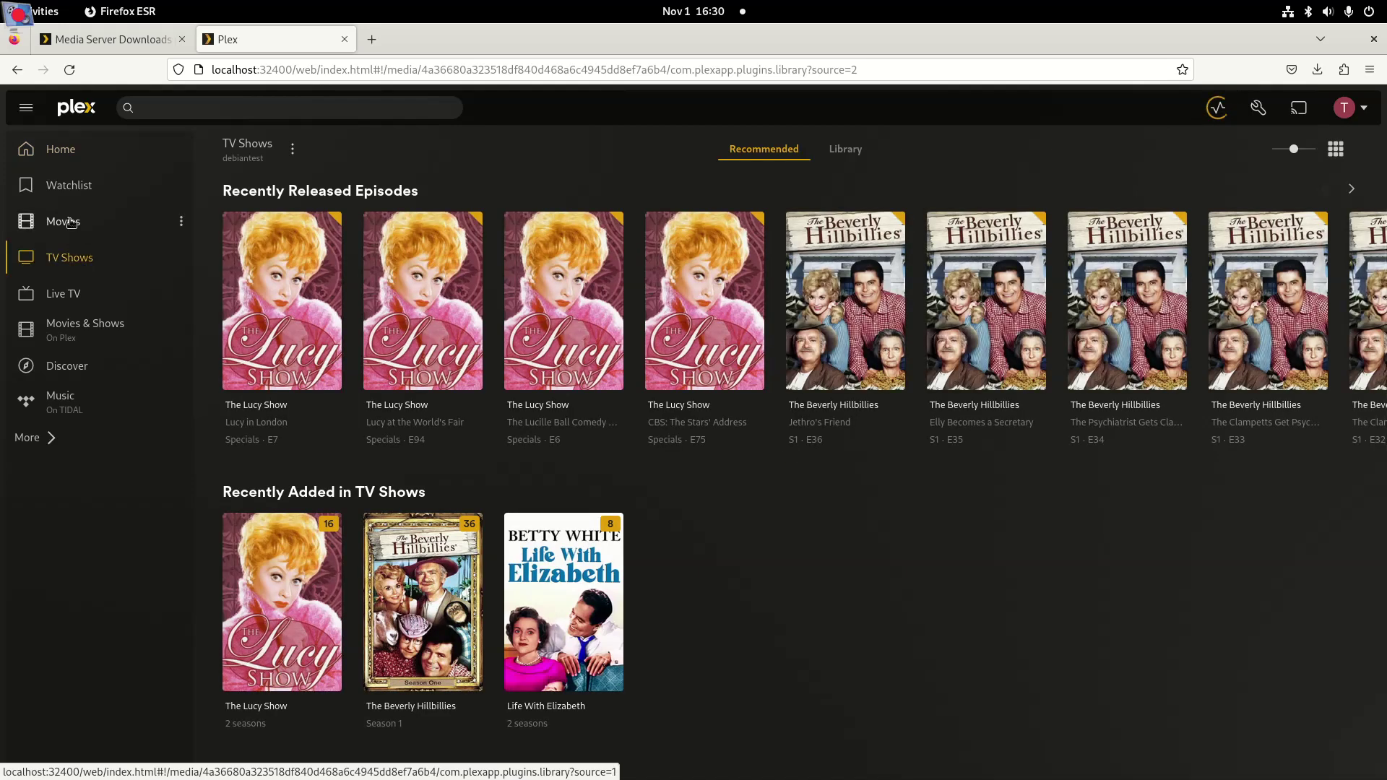
{"action": "left_click", "coordinate": [71, 222]}
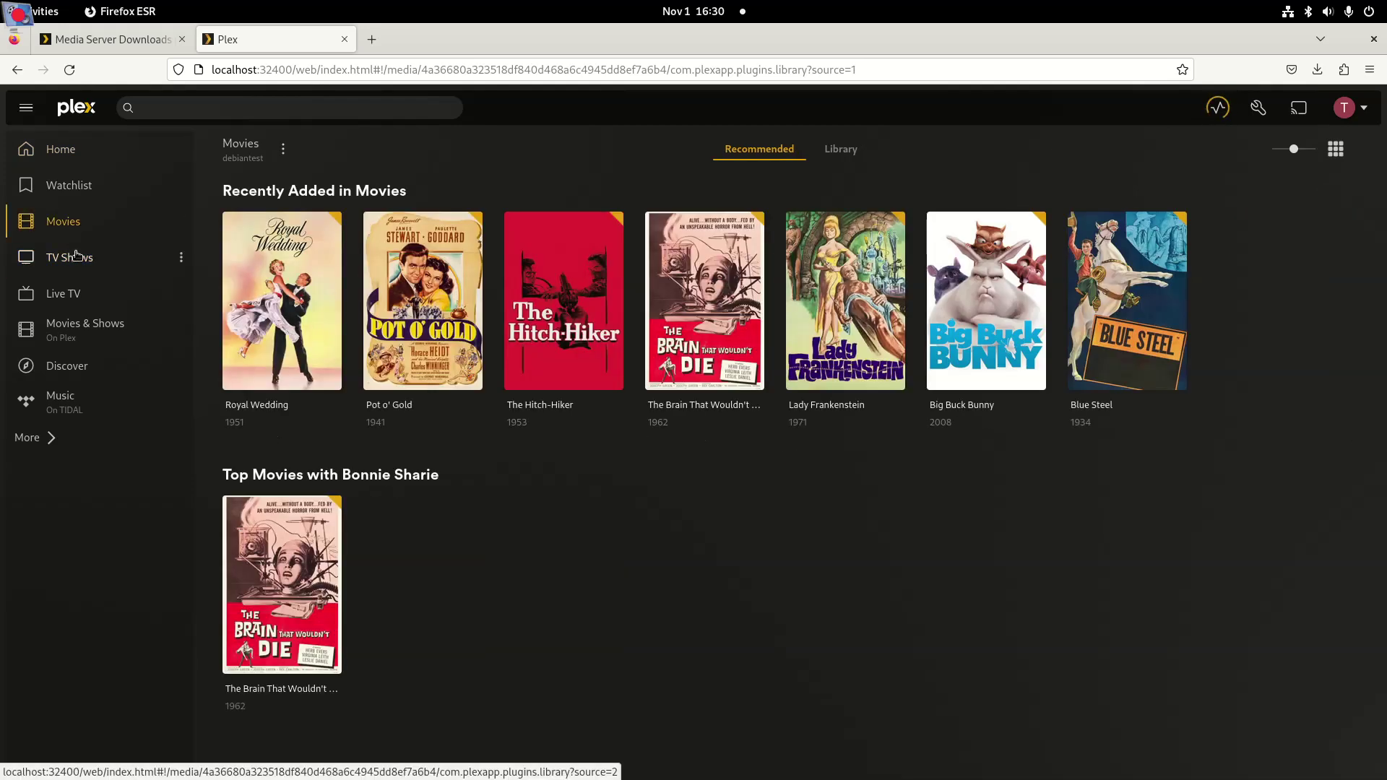
{"action": "left_click", "coordinate": [76, 256]}
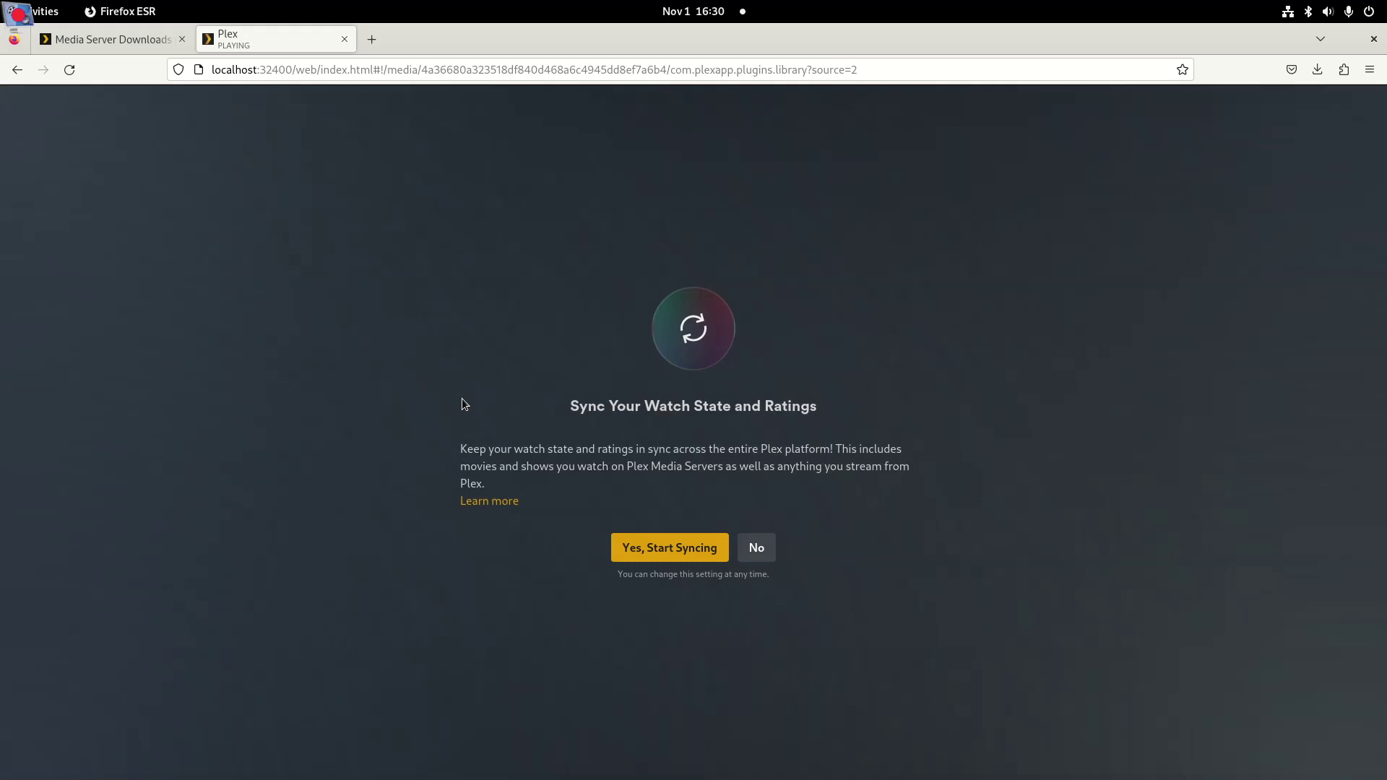
{"action": "left_click", "coordinate": [756, 549]}
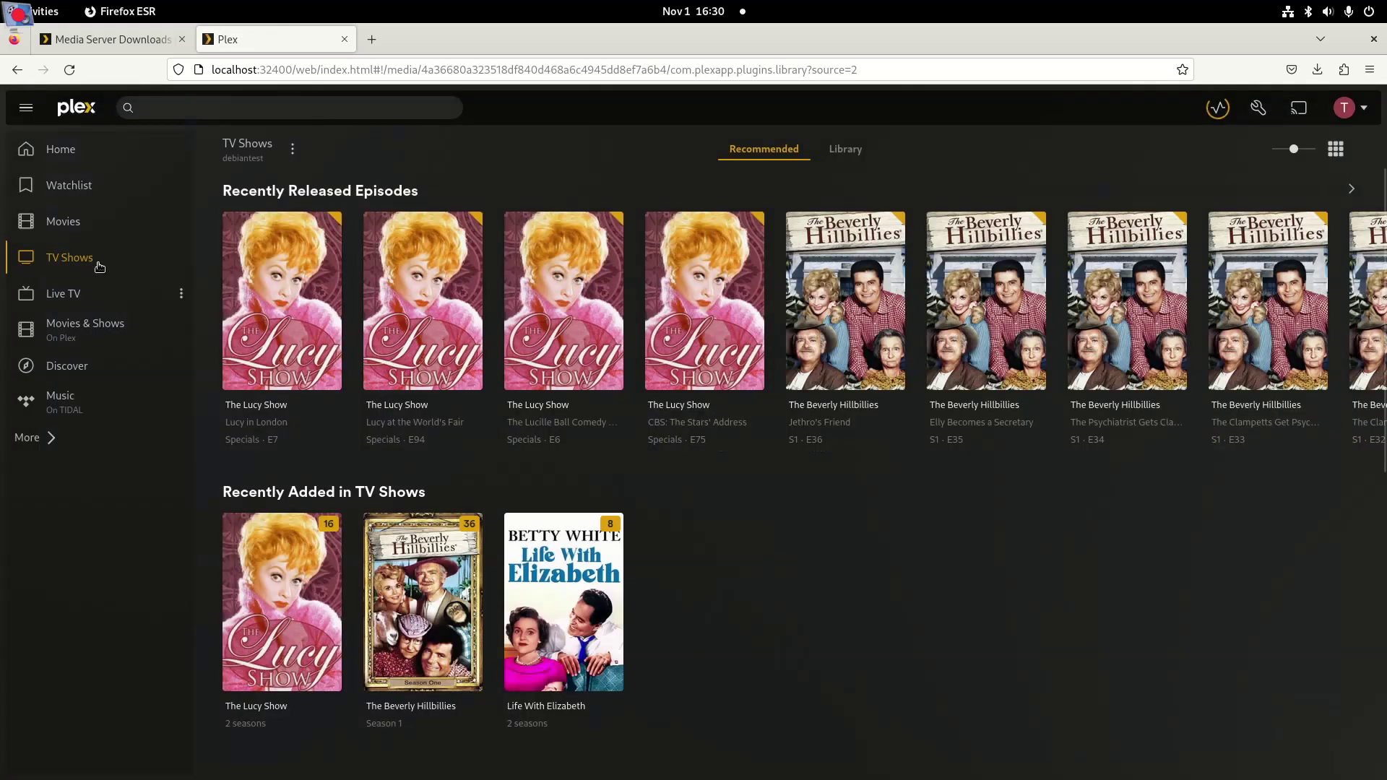
{"action": "left_click", "coordinate": [68, 222]}
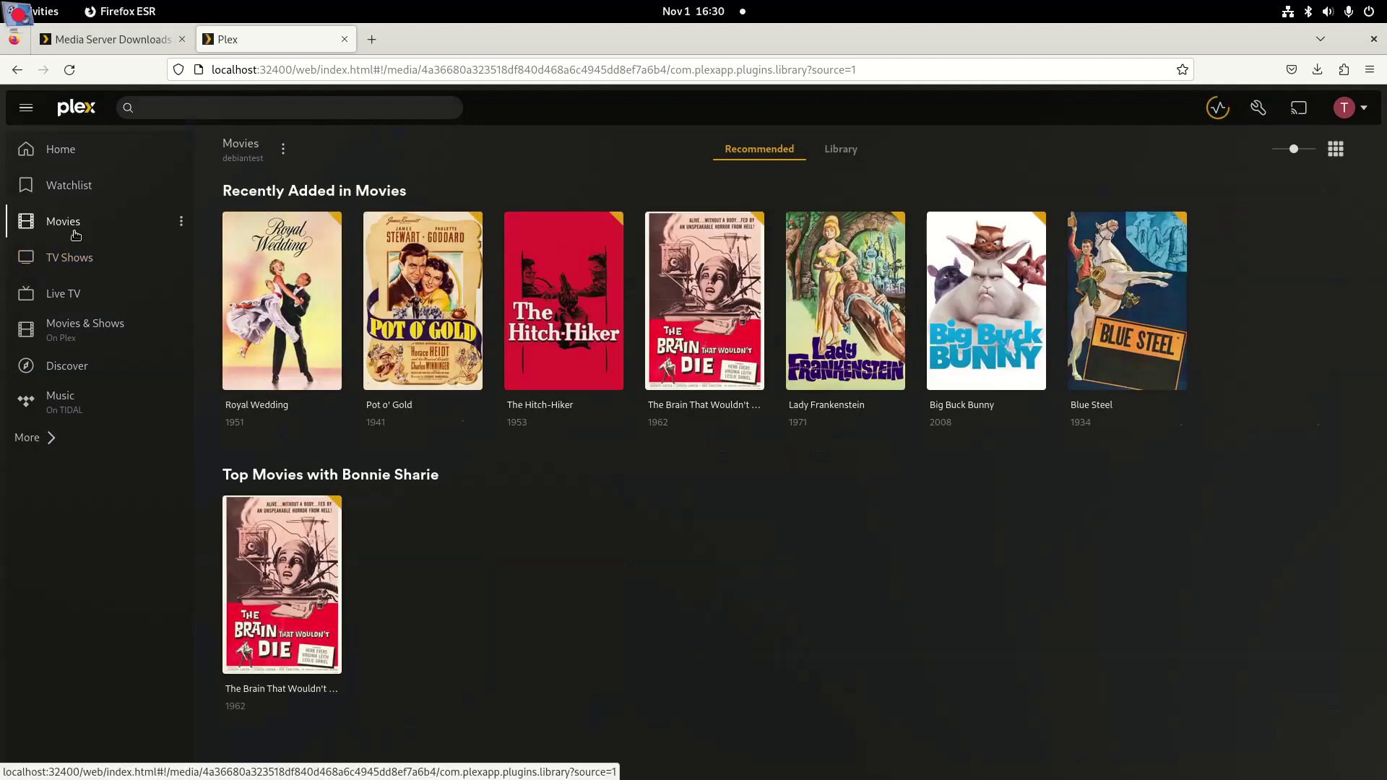
{"action": "mouse_move", "coordinate": [287, 301]}
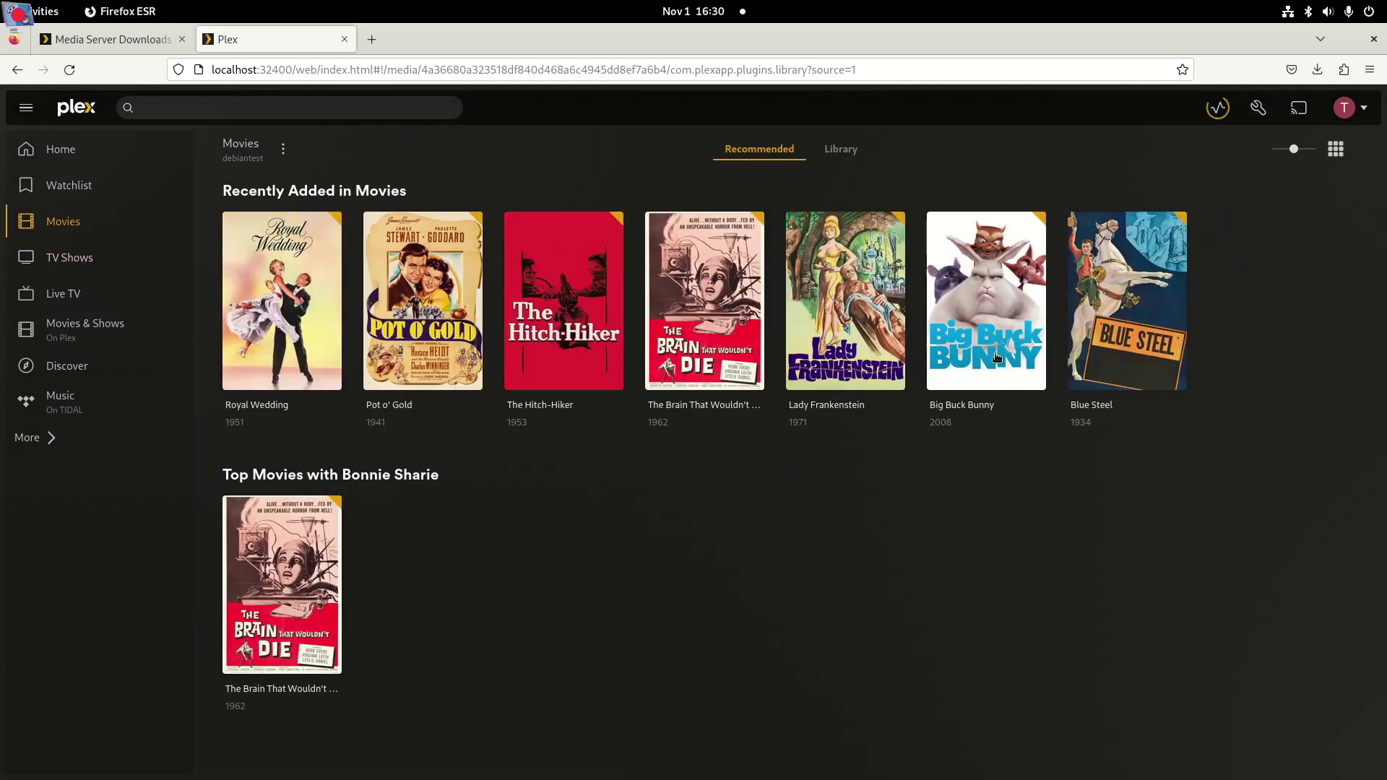
- Play the 12.5 Mbps 1080p version of Big Buck Bunny, then close the player
{"action": "mouse_move", "coordinate": [997, 357]}
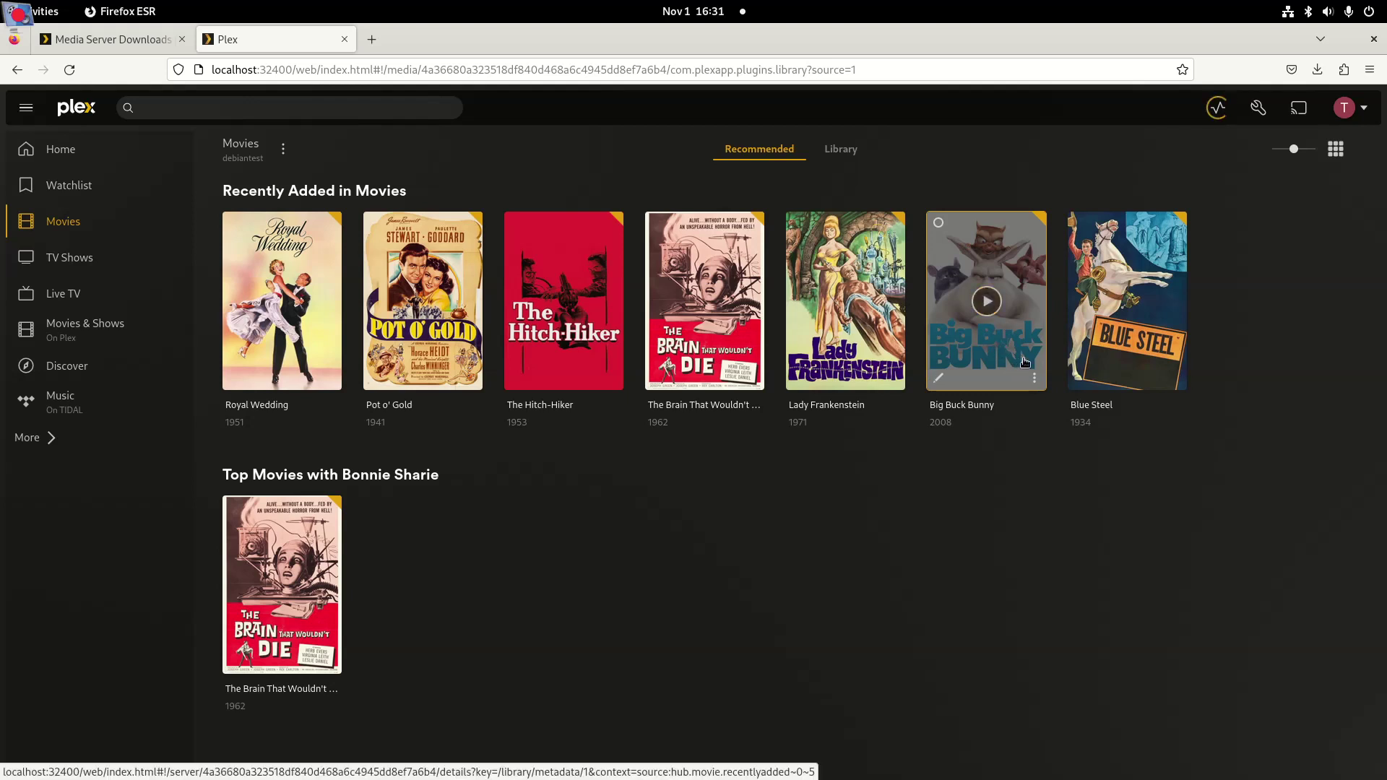
{"action": "left_click", "coordinate": [1035, 378]}
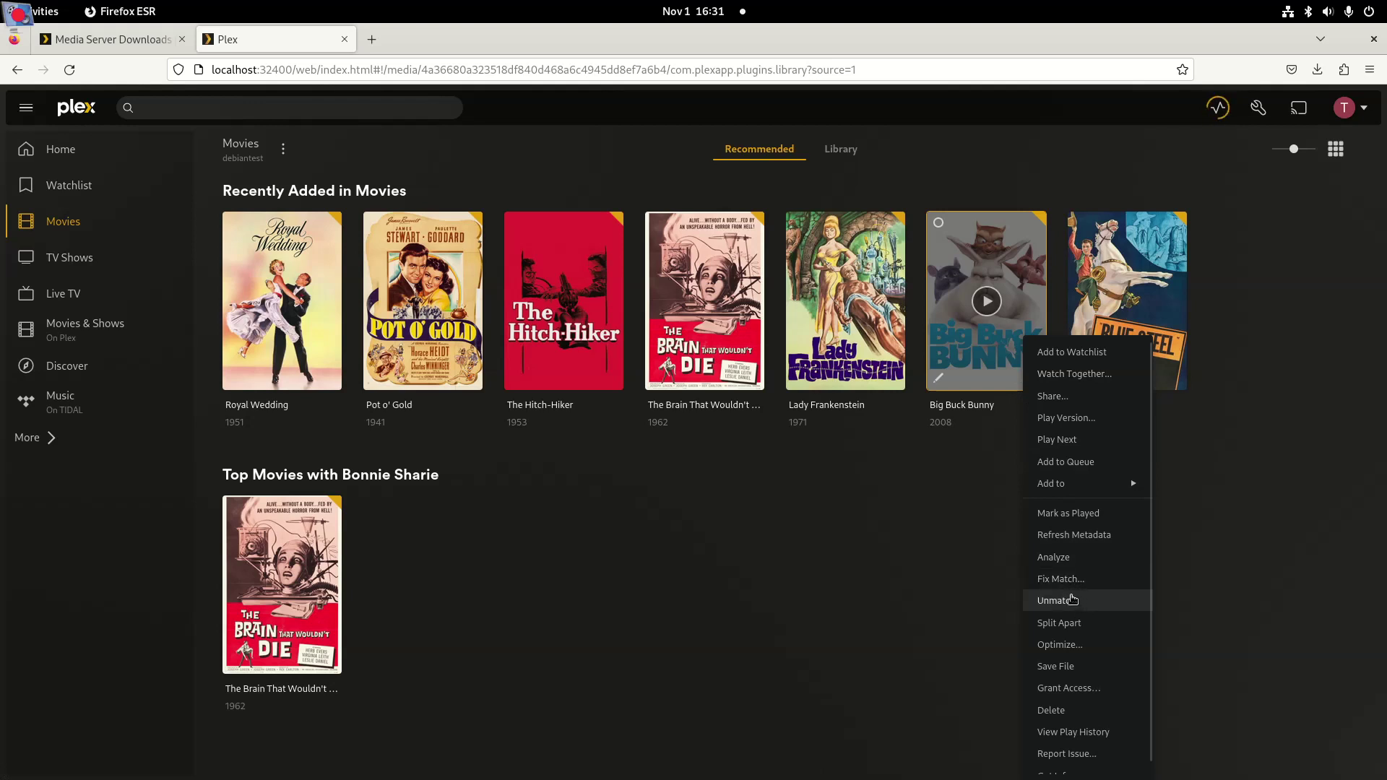
{"action": "left_click", "coordinate": [1055, 419]}
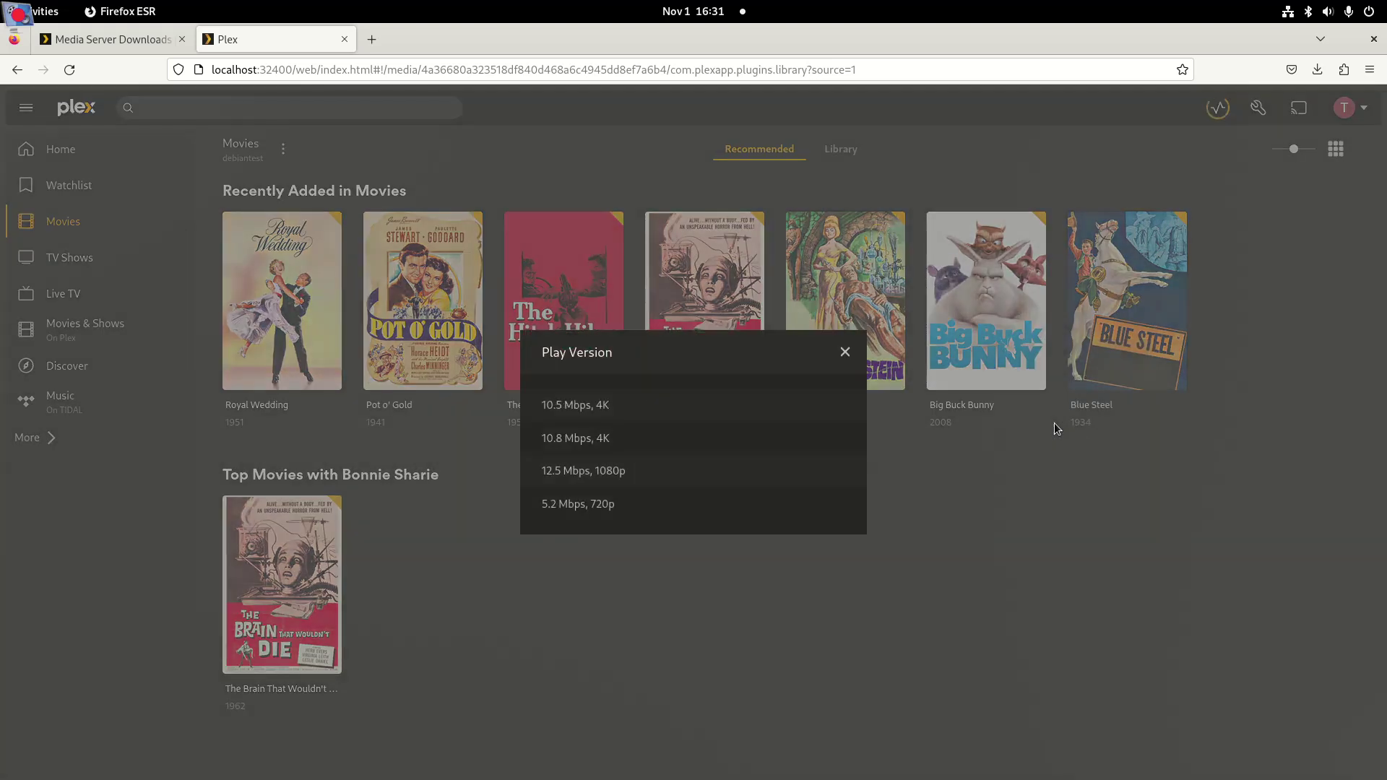
{"action": "left_click", "coordinate": [592, 473]}
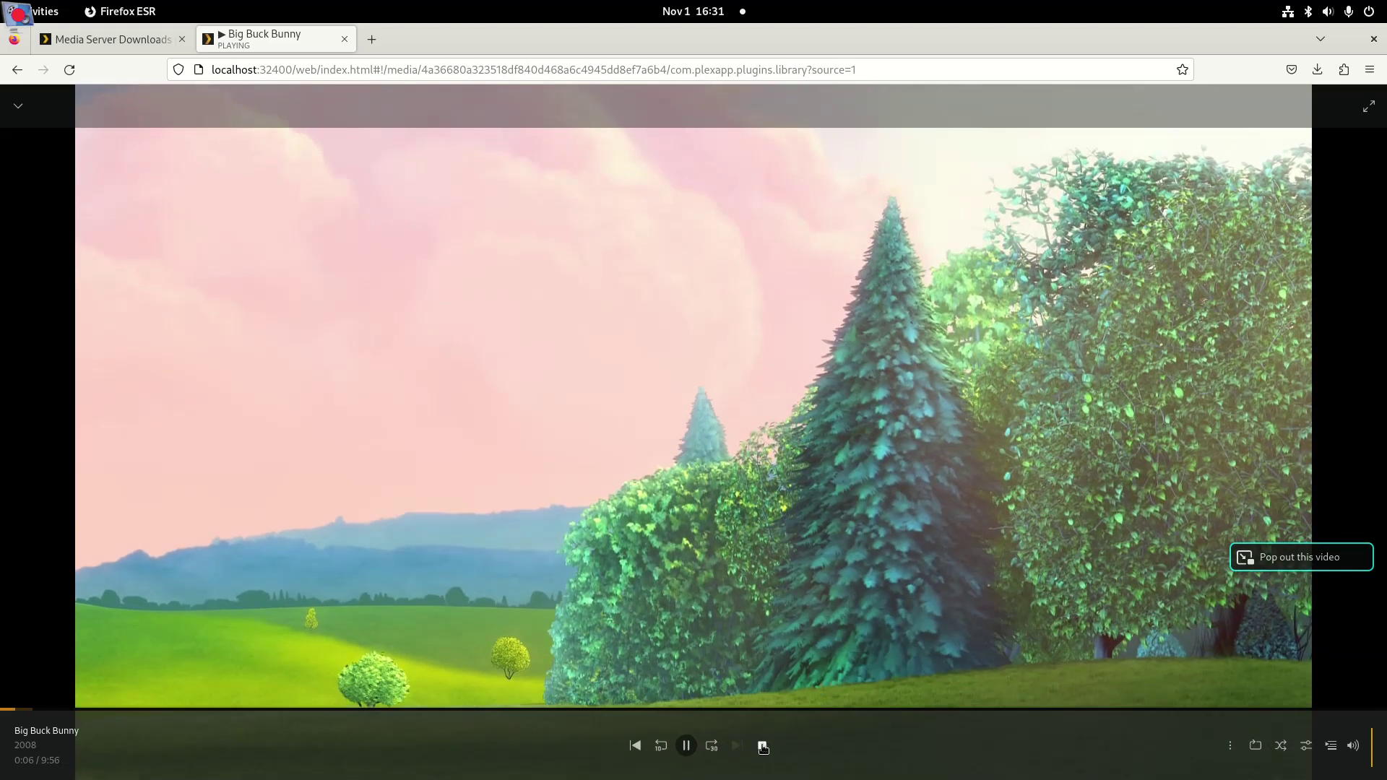
{"action": "left_click", "coordinate": [762, 747]}
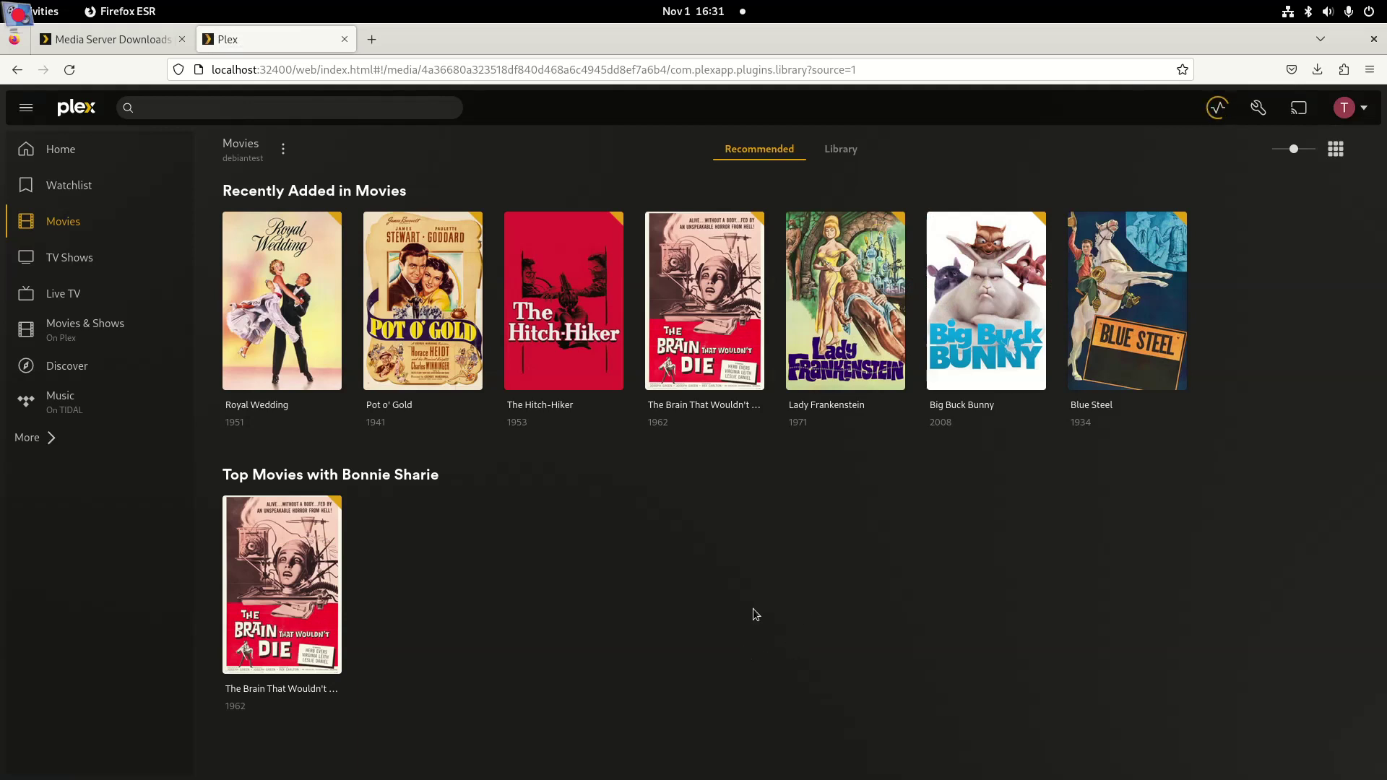
- Open the Play Version list from the Big Buck Bunny poster's options menu
{"action": "mouse_move", "coordinate": [1033, 352]}
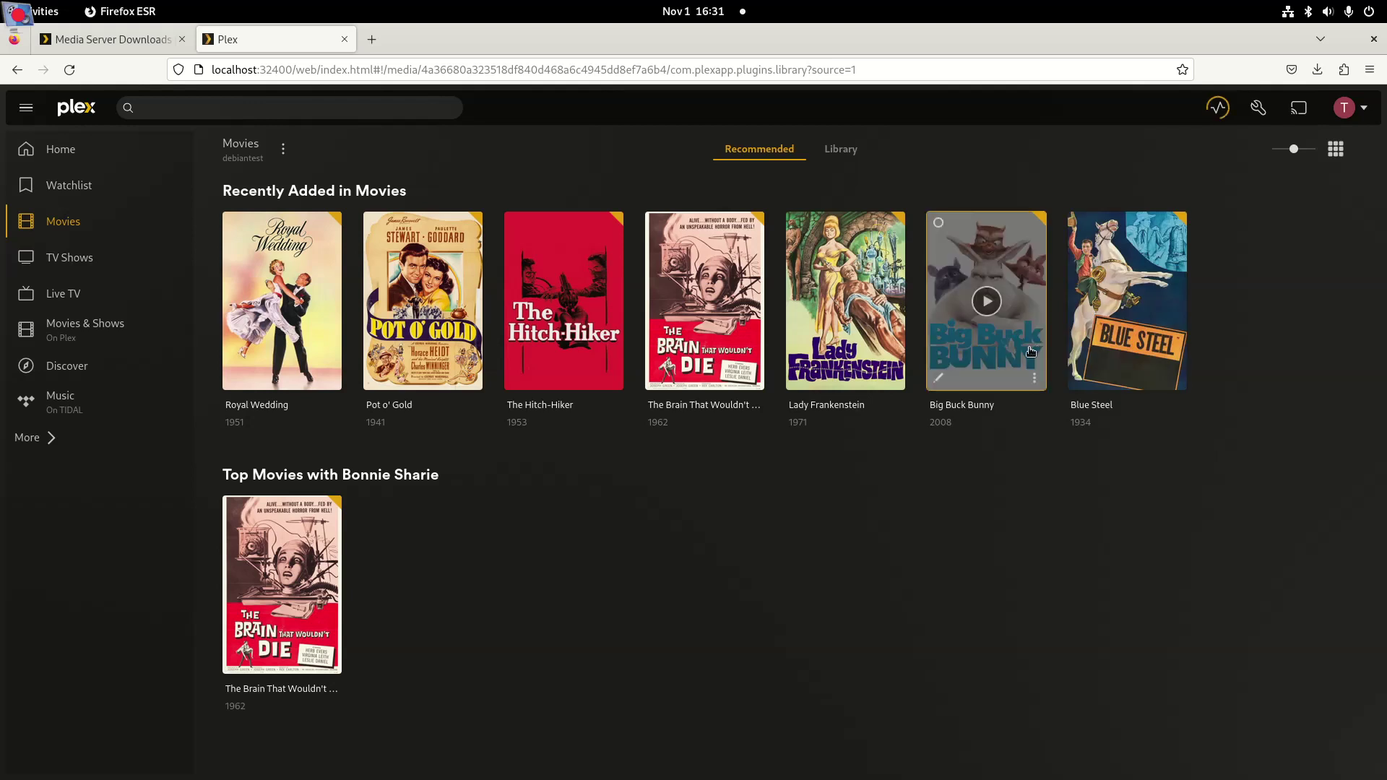
{"action": "left_click", "coordinate": [1030, 378]}
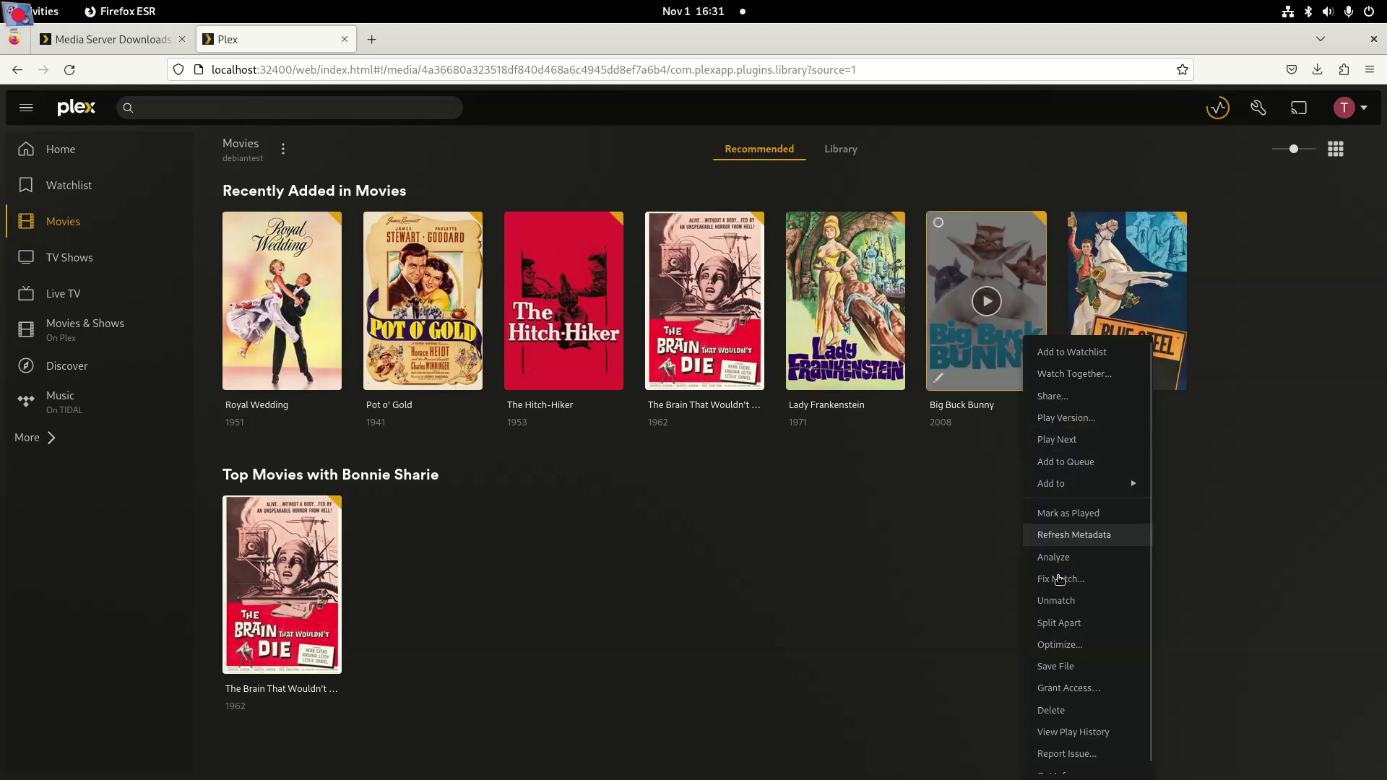
{"action": "left_click", "coordinate": [1066, 417]}
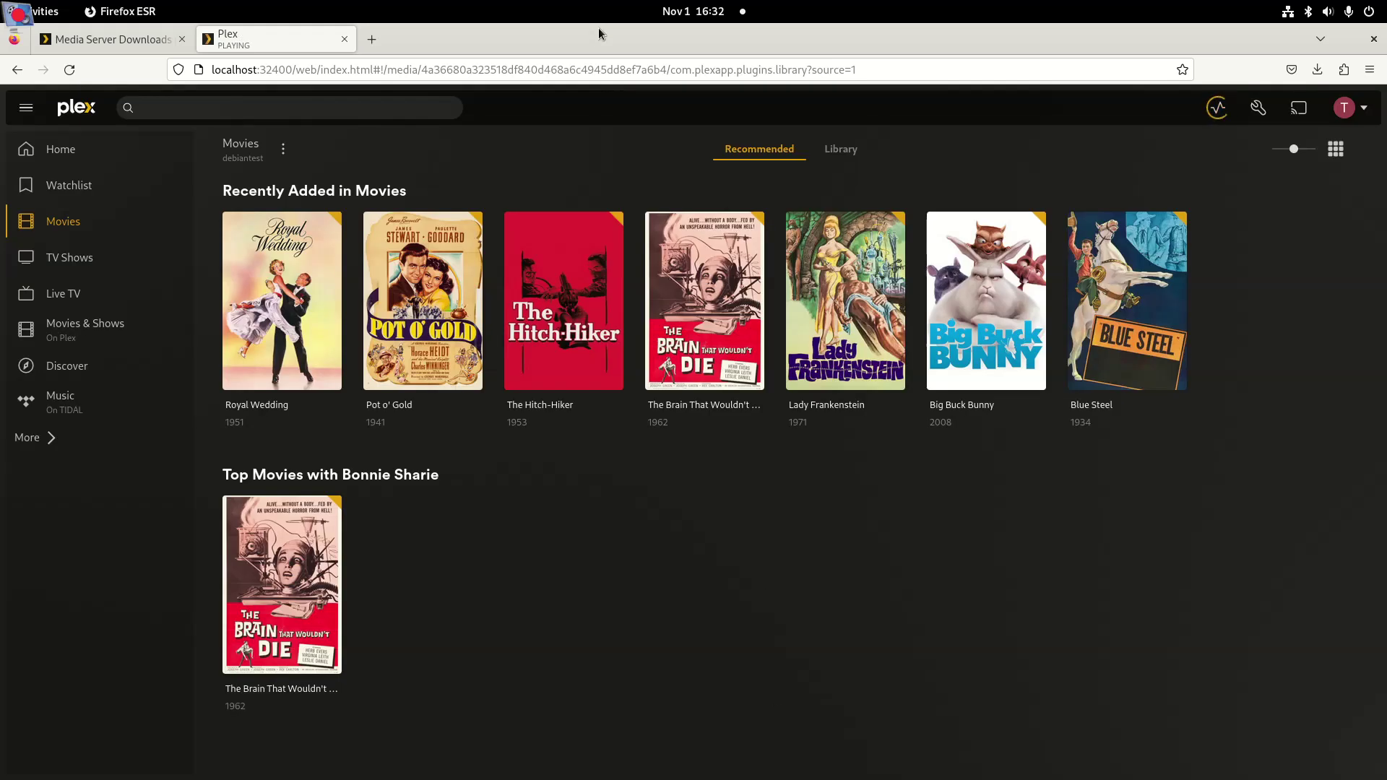
- Restore the maximized Firefox window showing Plex to a smaller floating window
{"action": "double_click", "coordinate": [603, 29]}
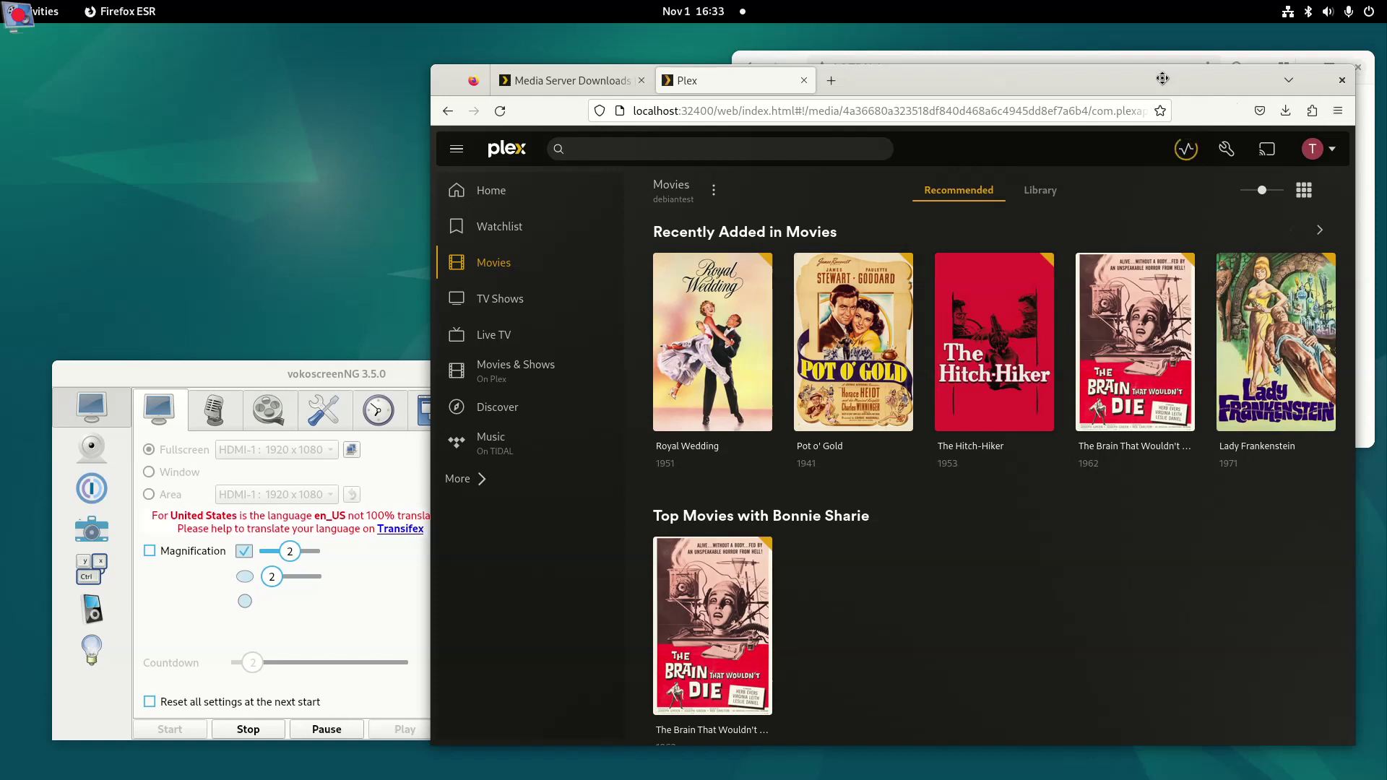
- Open a new Firefox tab and search Google for 'ventoy'
{"action": "left_click_drag", "start_coordinate": [1164, 81], "coordinate": [1182, 63]}
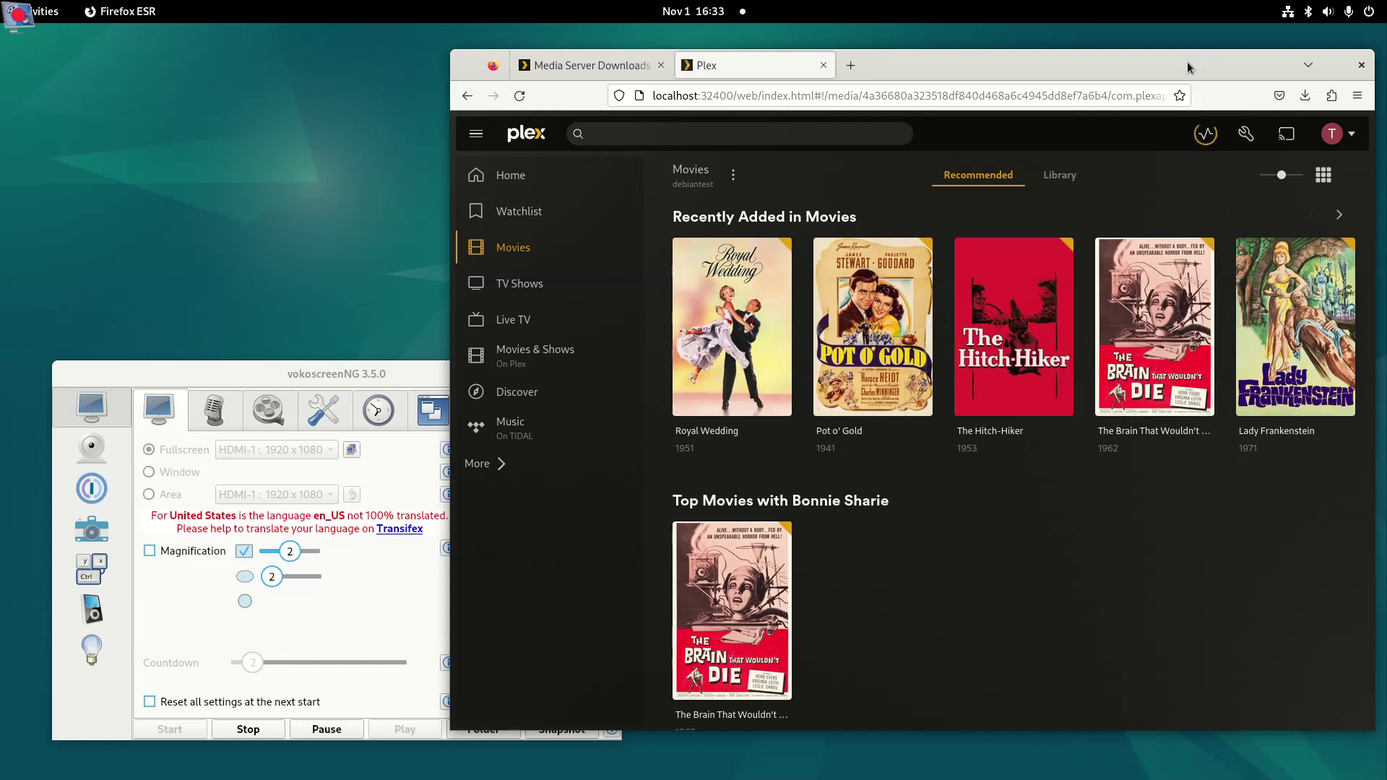
{"action": "left_click", "coordinate": [852, 67]}
{"action": "left_click", "coordinate": [778, 291]}
{"action": "type", "text": "v"}
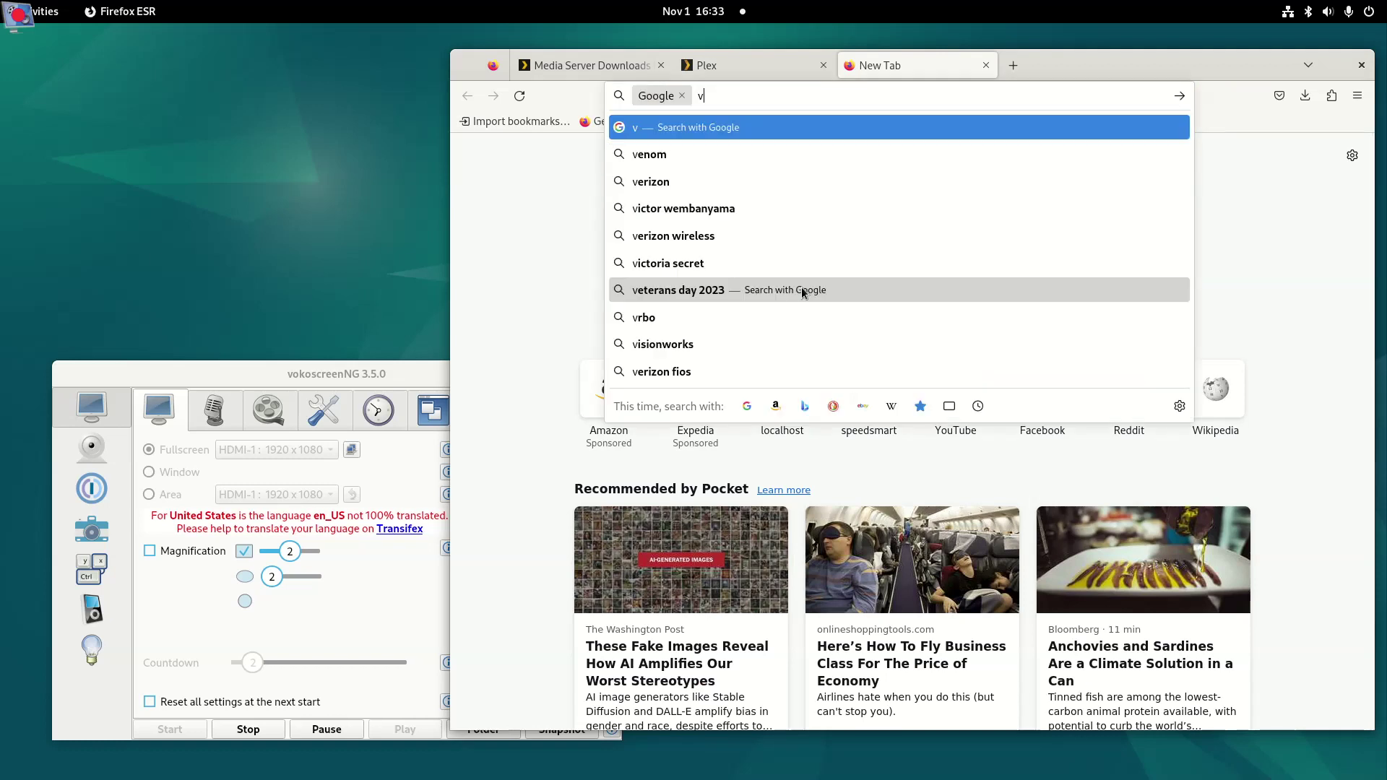
{"action": "type", "text": "entoy"}
{"action": "key", "text": "Return"}
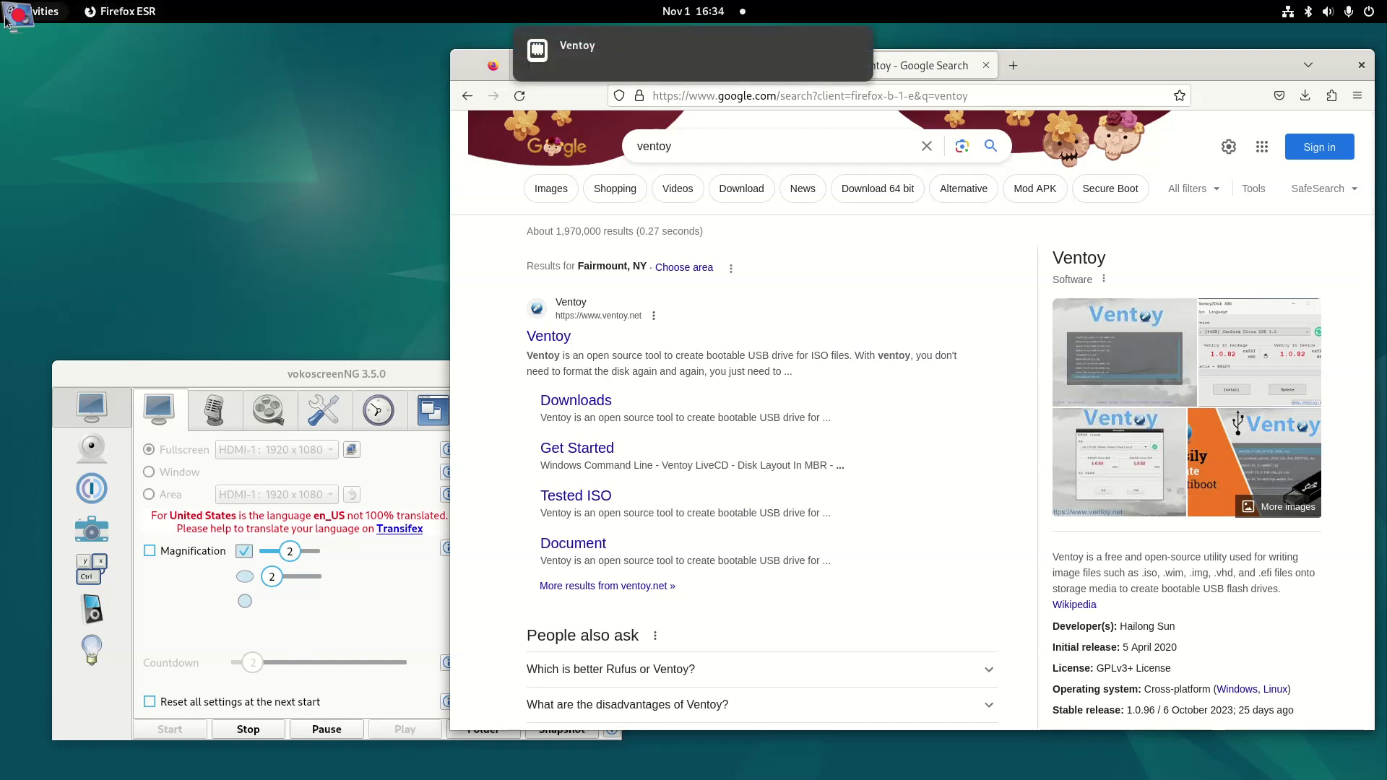
- Show the Ventoy drive's ISO files in Files and move the window left
{"action": "left_click", "coordinate": [45, 13]}
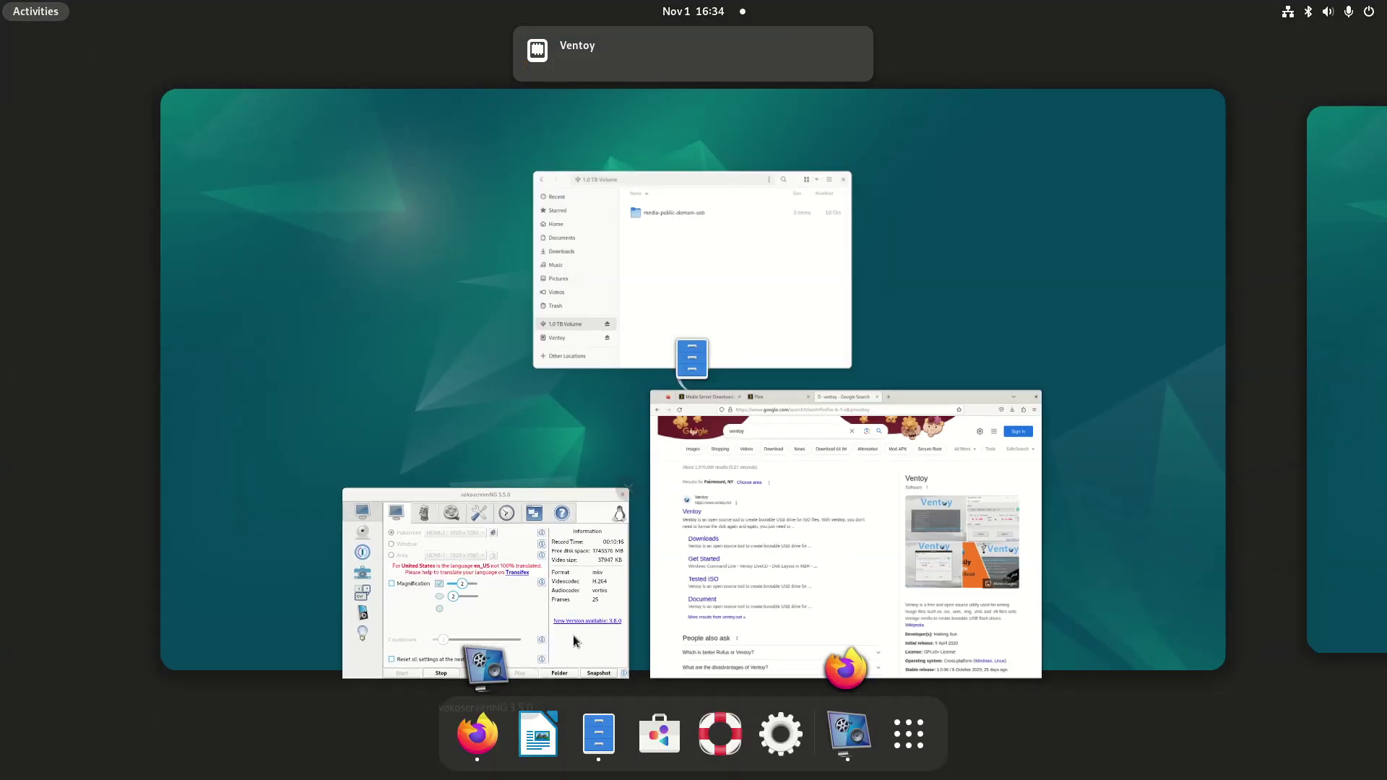
{"action": "left_click", "coordinate": [605, 732]}
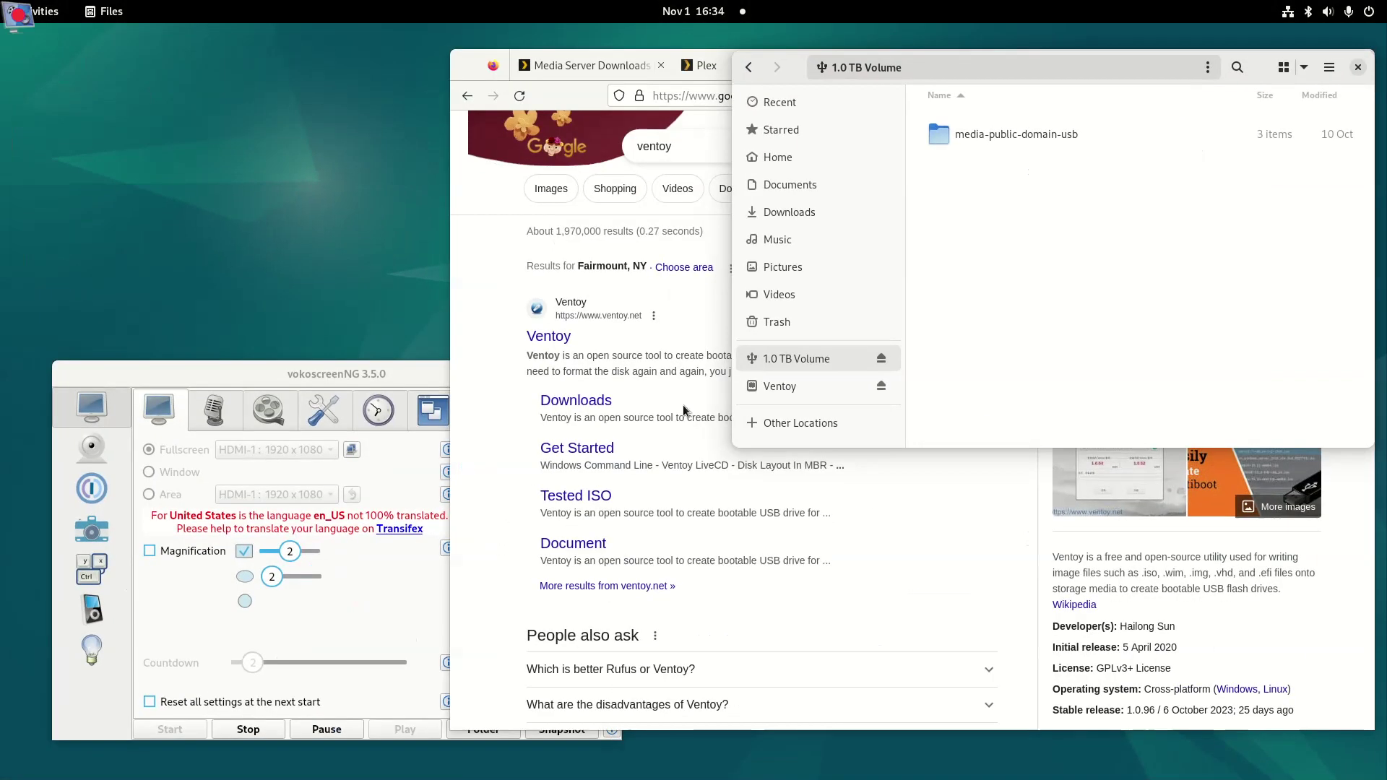
{"action": "left_click", "coordinate": [793, 385]}
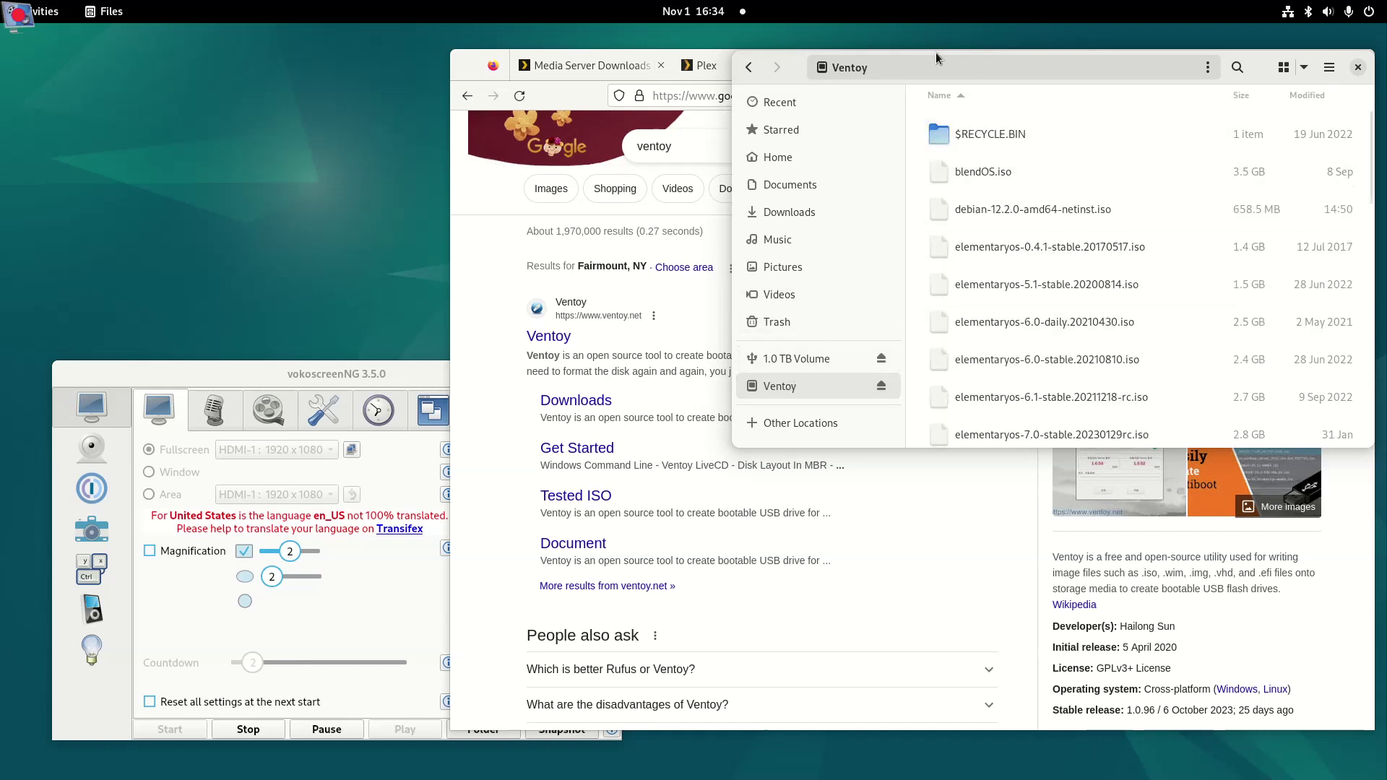
{"action": "left_click_drag", "start_coordinate": [935, 52], "coordinate": [483, 127]}
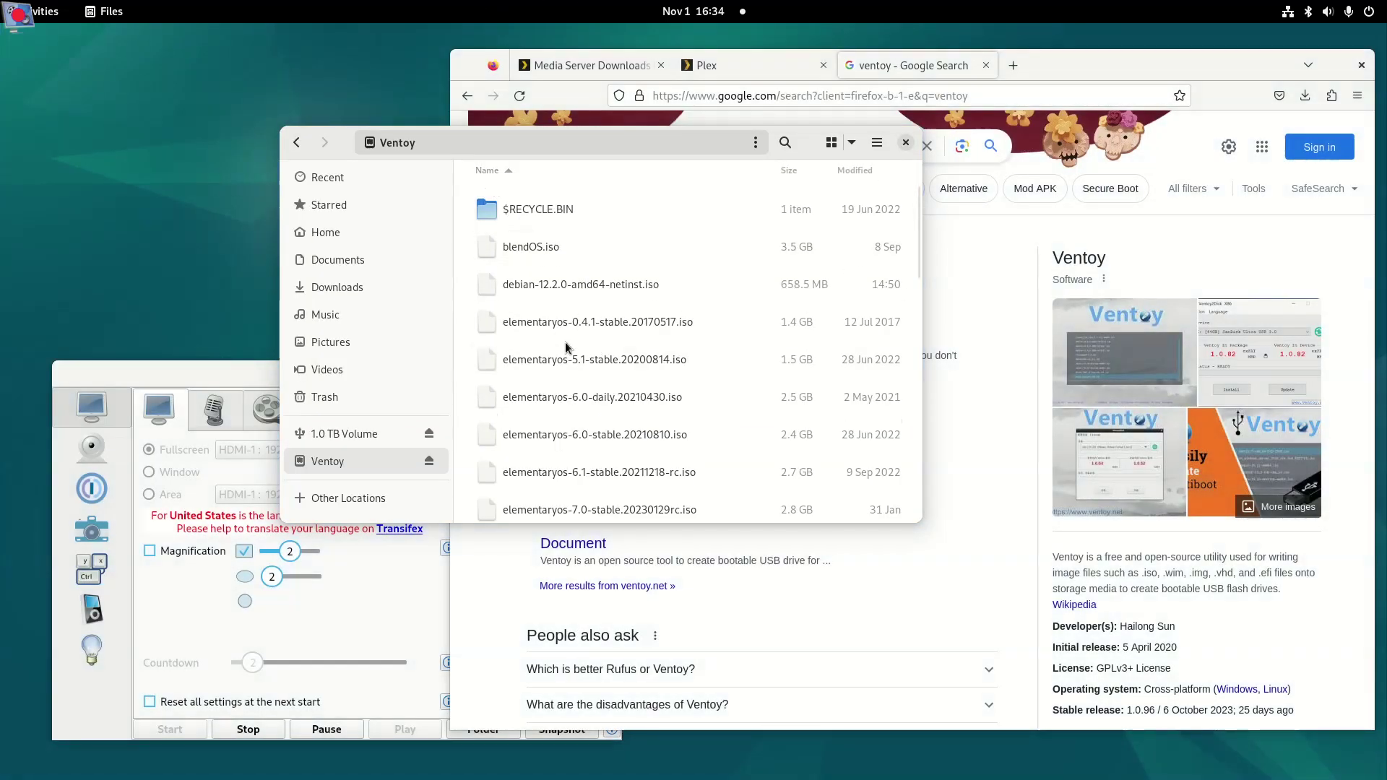
{"action": "scroll", "coordinate": [571, 385], "scroll_direction": "down", "scroll_amount": 3}
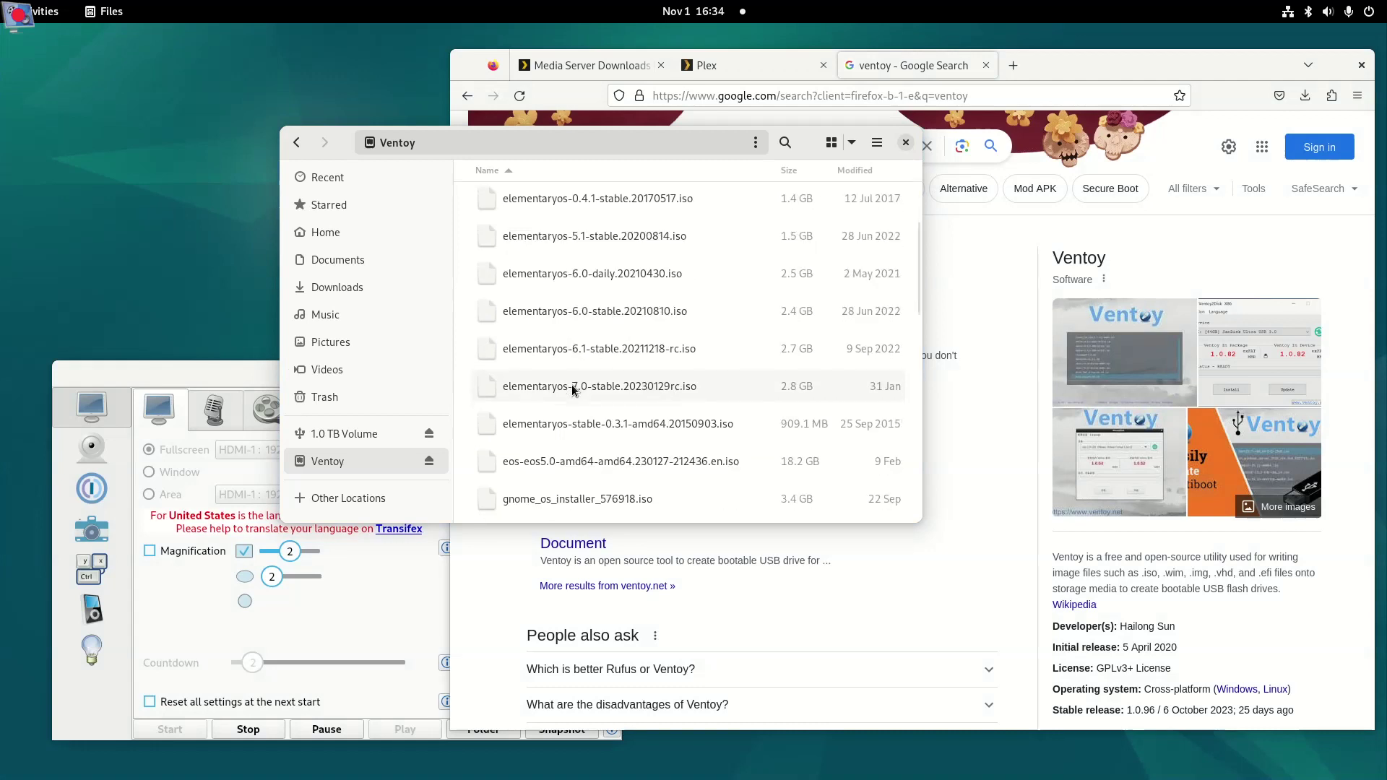
{"action": "scroll", "coordinate": [573, 380], "scroll_direction": "down", "scroll_amount": 3}
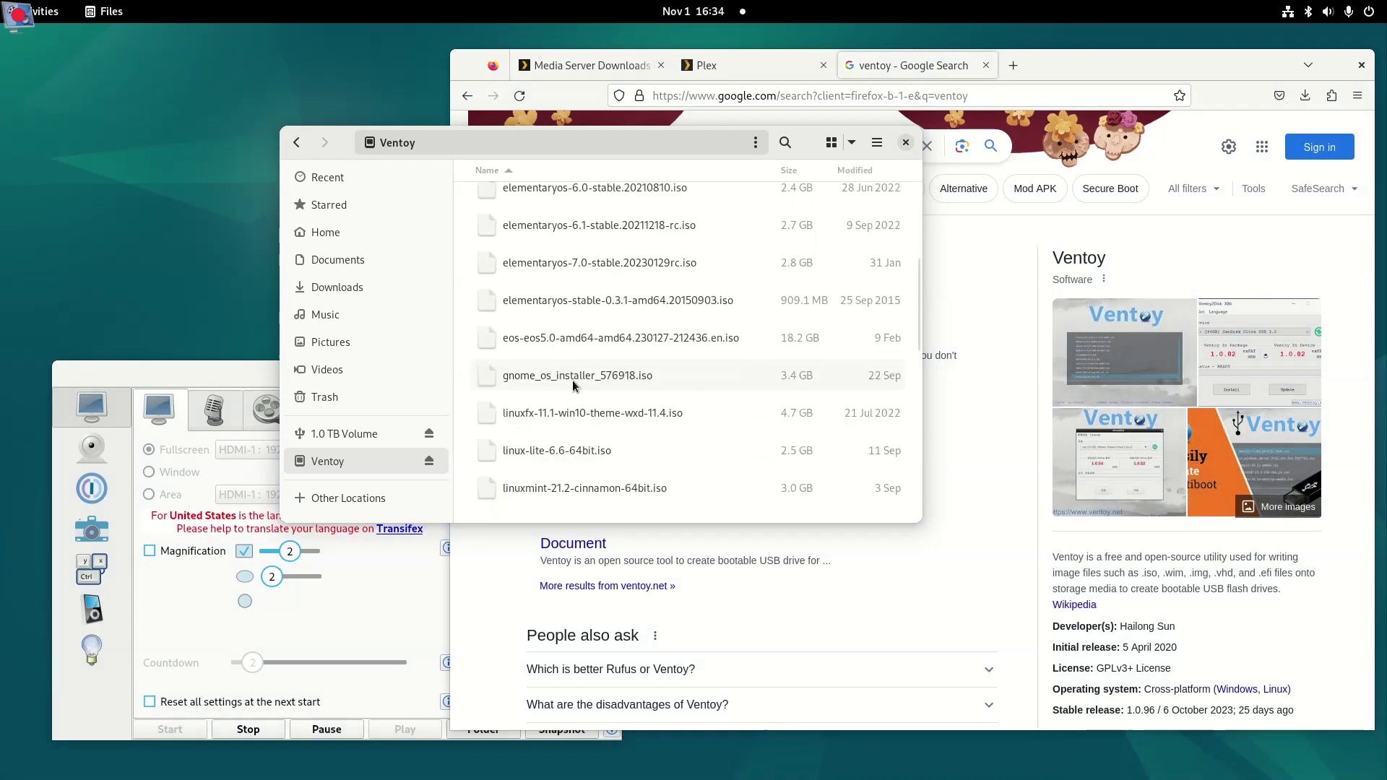
{"action": "scroll", "coordinate": [572, 380], "scroll_direction": "up", "scroll_amount": 4}
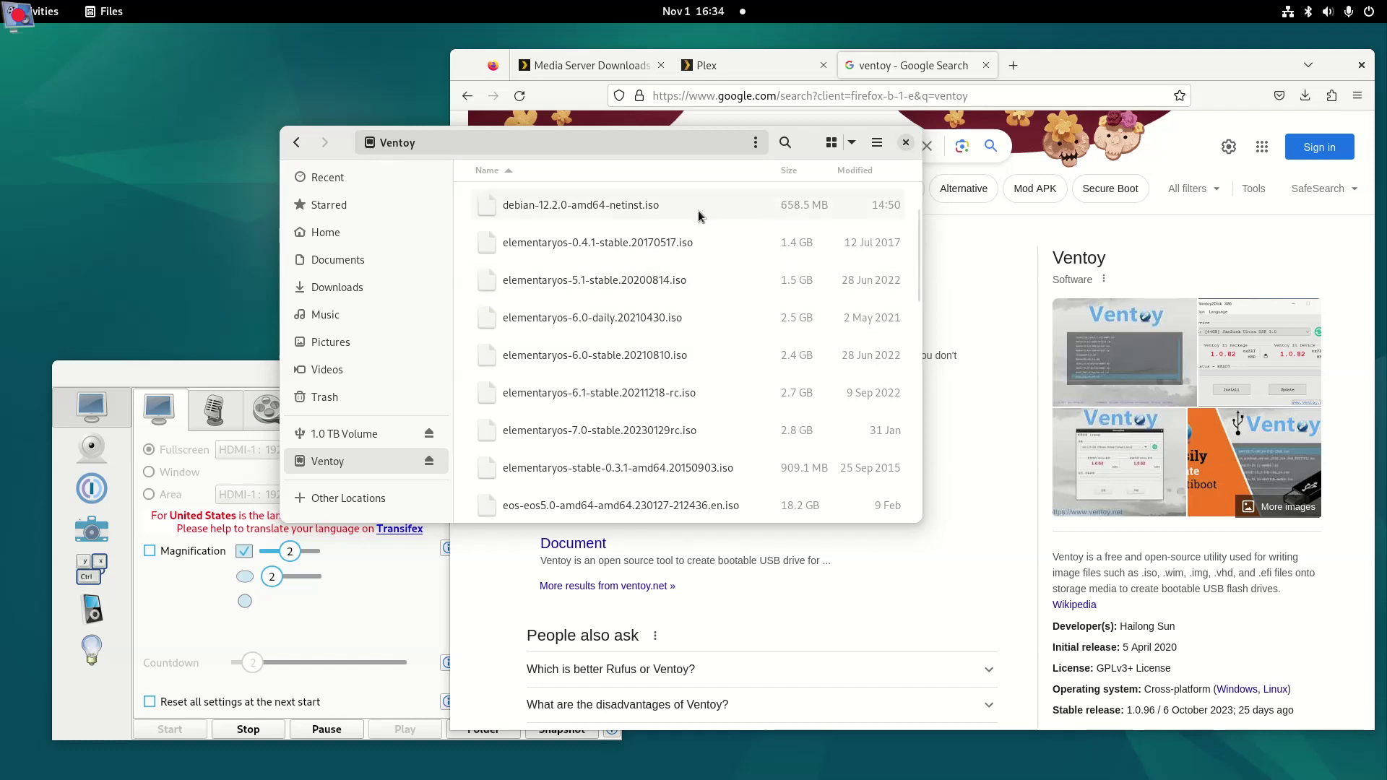
- Raise the vokoscreenNG window and drag it up and to the right
{"action": "left_click", "coordinate": [196, 377]}
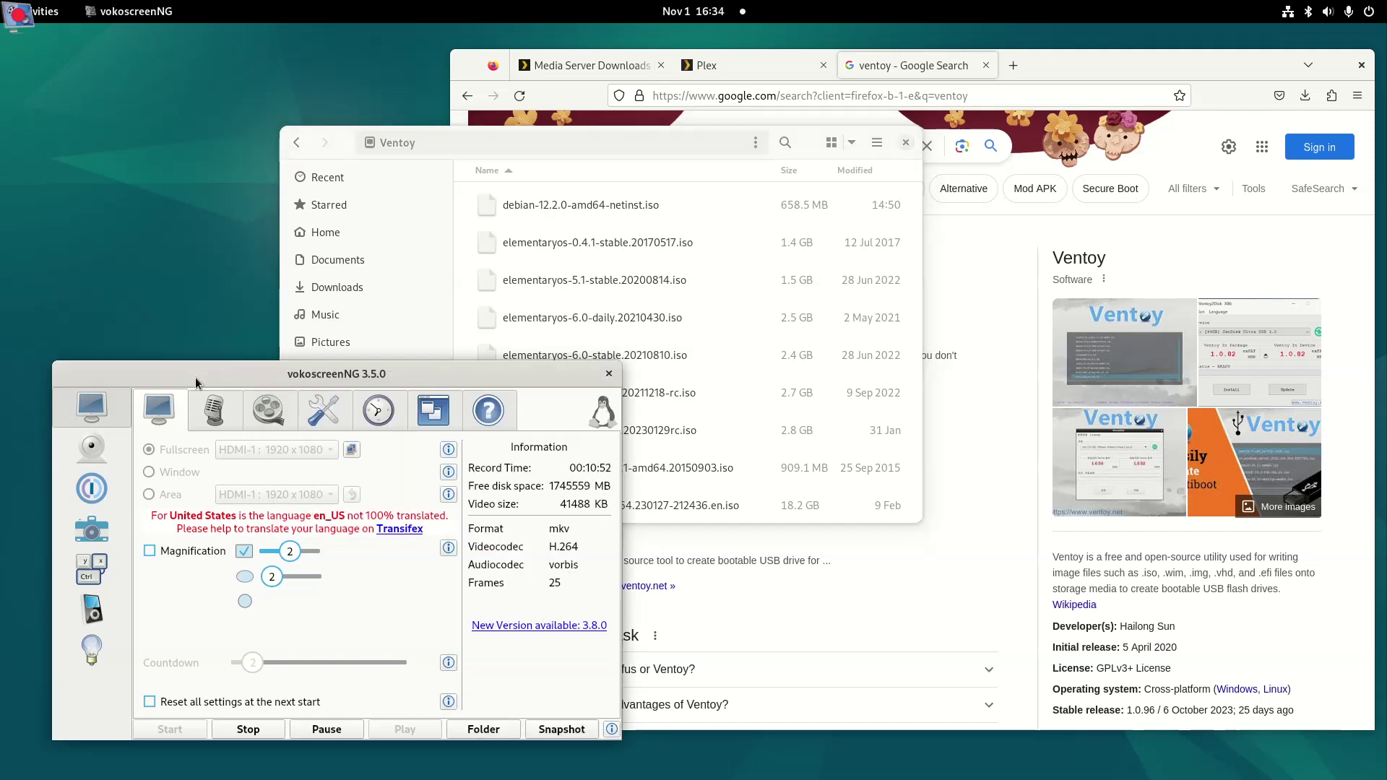
{"action": "left_click_drag", "start_coordinate": [193, 375], "coordinate": [247, 202]}
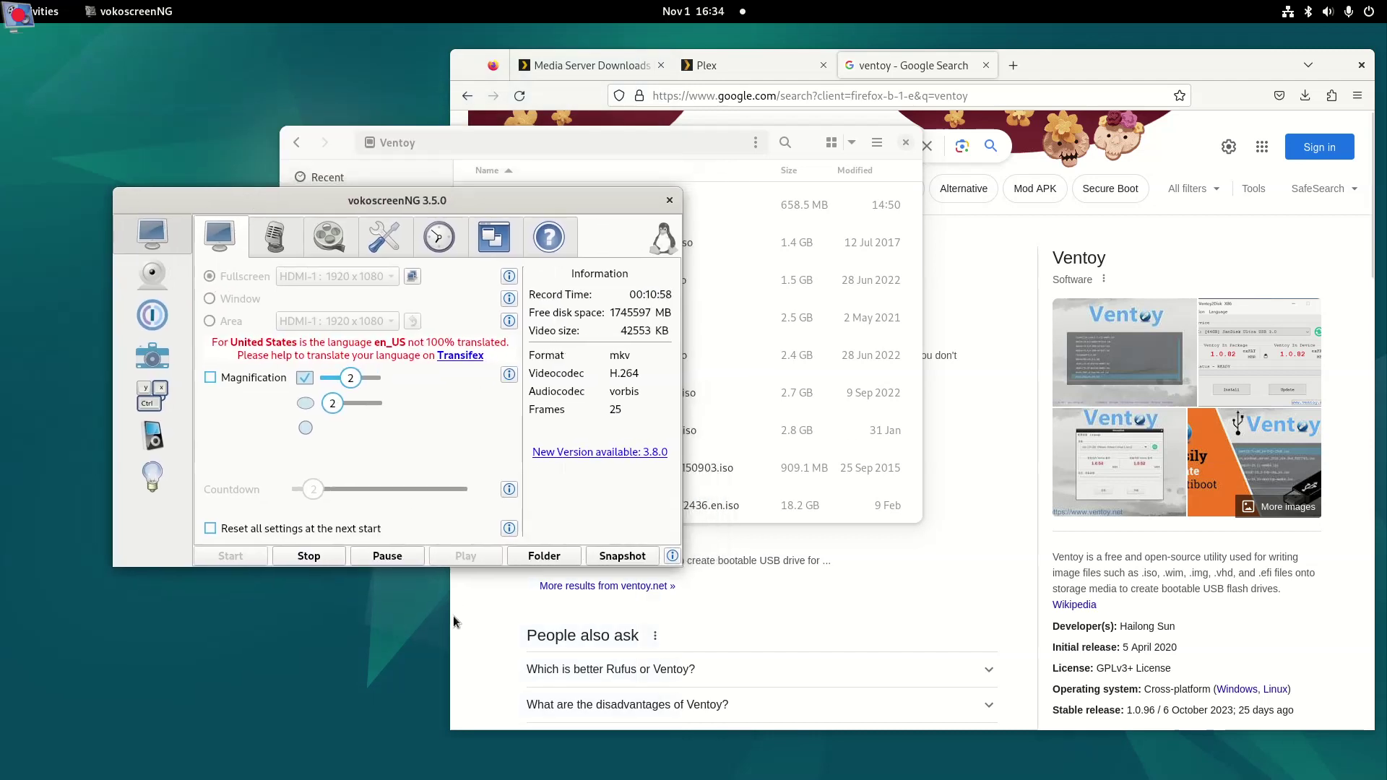